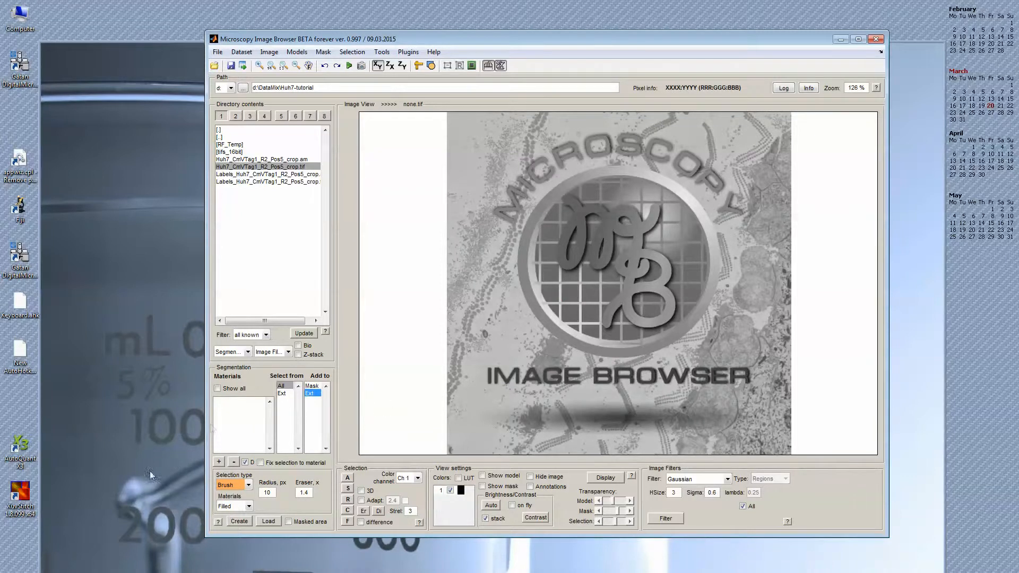
# - Open the Connection to Imaris section of the System Requirements page in the Microscopy Image Browser help
pyautogui.moveTo(566, 253); pyautogui.dragTo(562, 259, button='right')
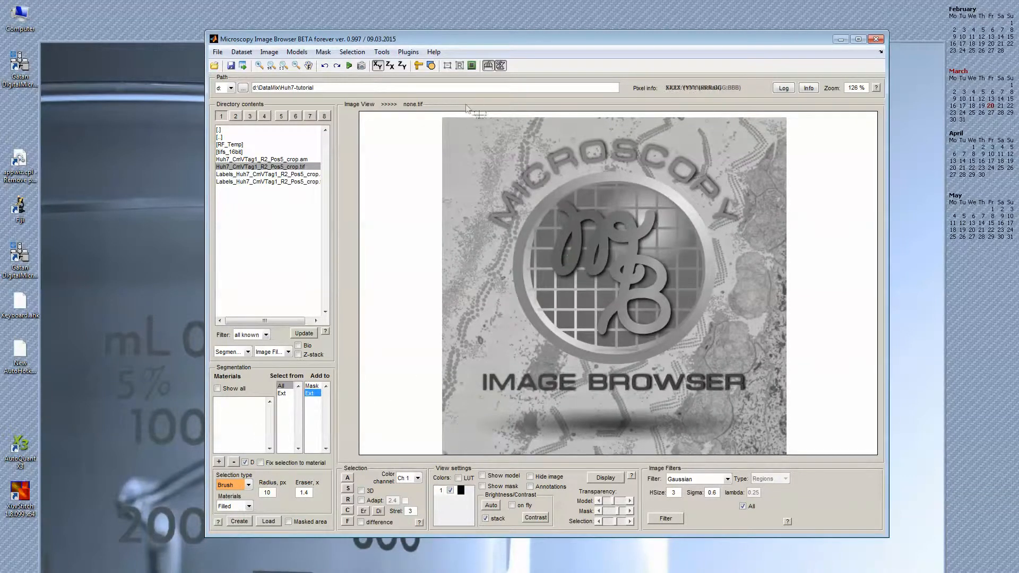
pyautogui.click(430, 53)
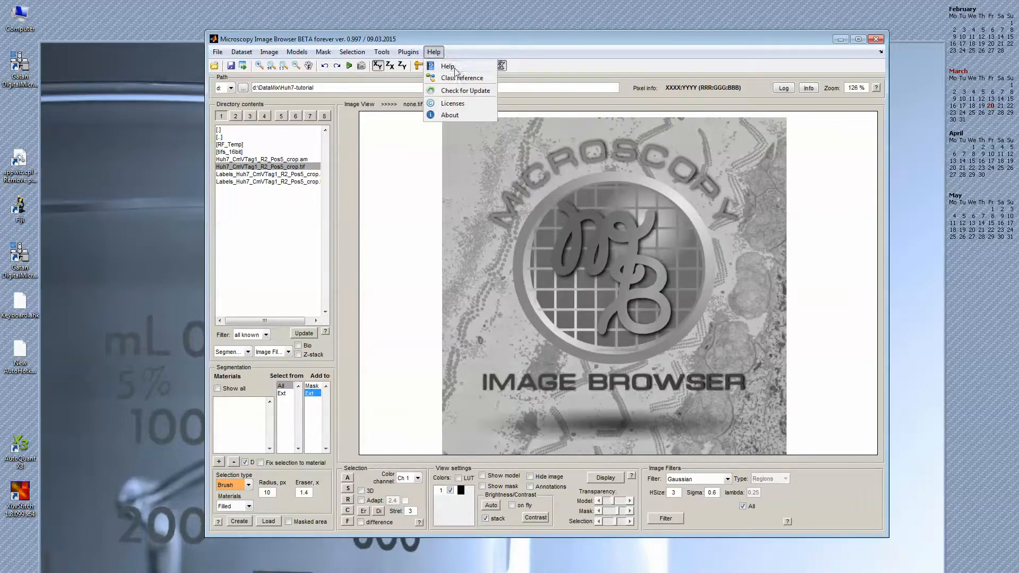
pyautogui.click(448, 67)
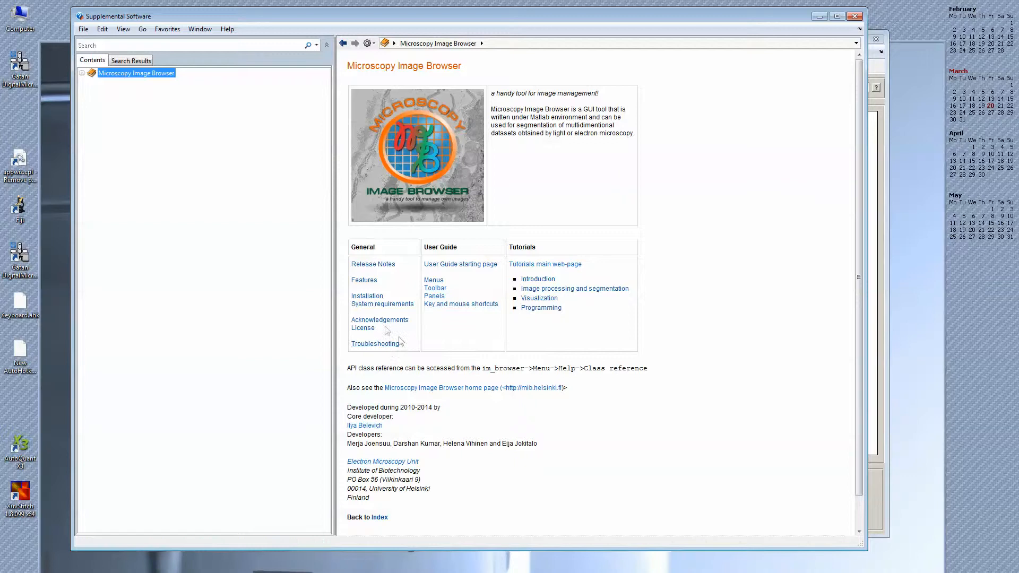
pyautogui.click(382, 304)
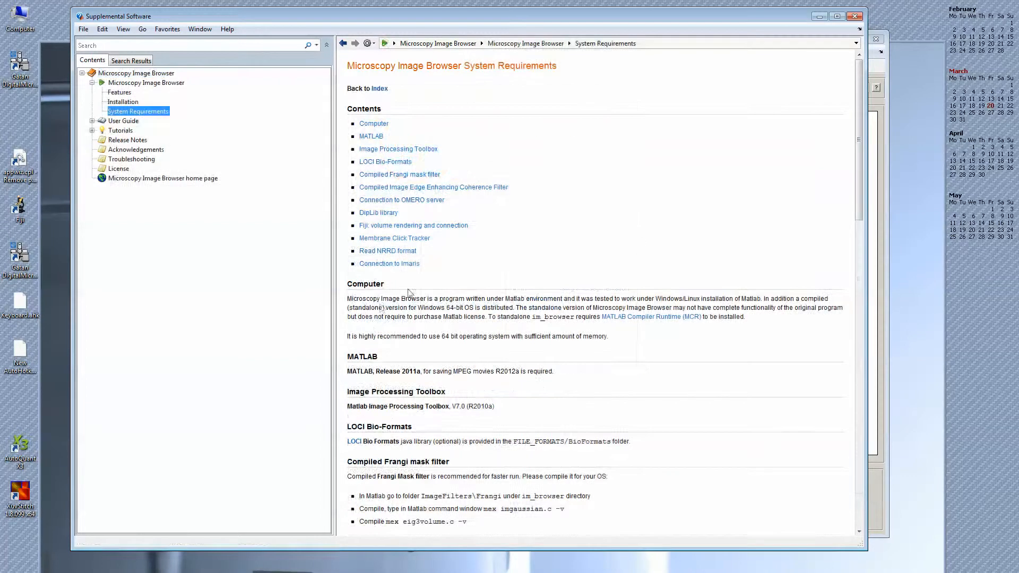
pyautogui.click(384, 265)
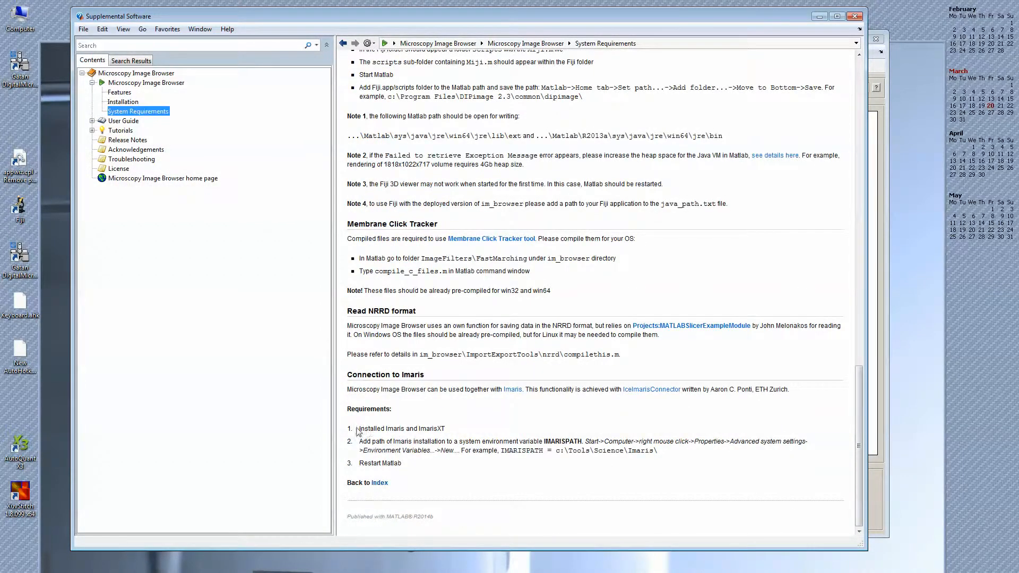
# - Read the requirements for connecting to Imaris, including the installed software and the IMARISPATH environment variable
pyautogui.moveTo(361, 431); pyautogui.dragTo(429, 437)
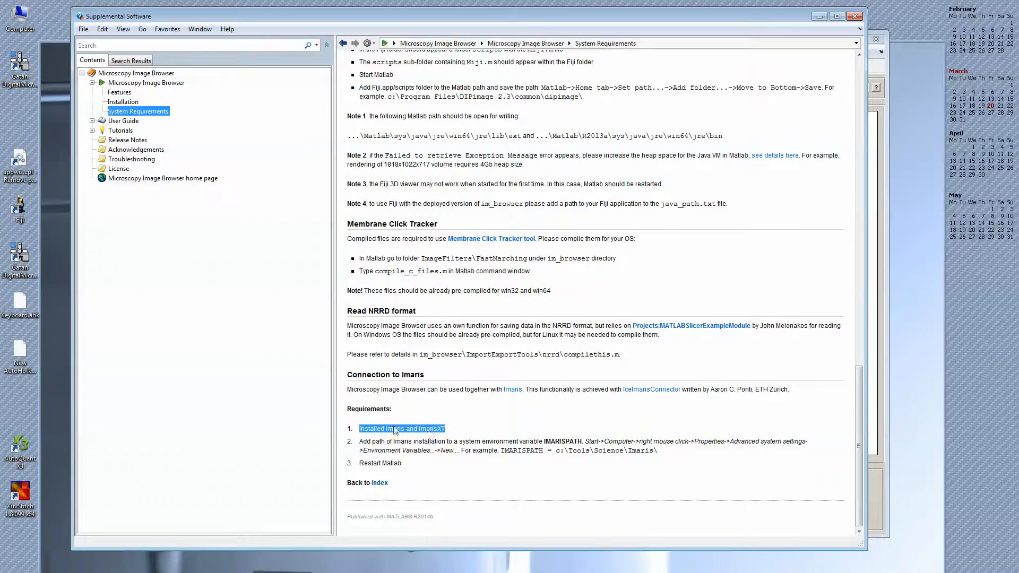
pyautogui.moveTo(361, 441); pyautogui.dragTo(481, 443)
pyautogui.click(489, 451)
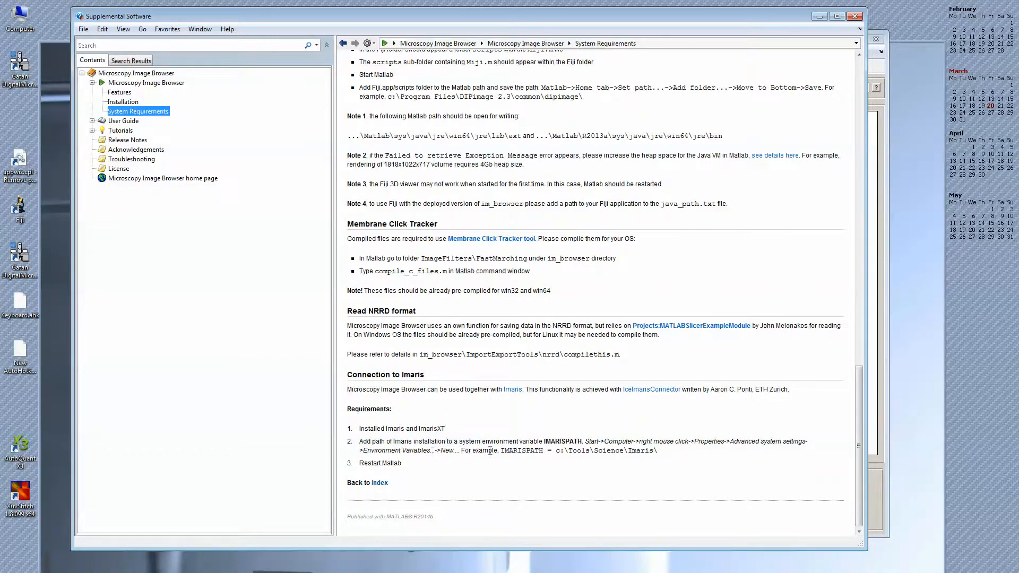
pyautogui.doubleClick(553, 443)
pyautogui.click(593, 443)
# - Open the Windows environment variables through the computer's advanced system settings
pyautogui.press('super')
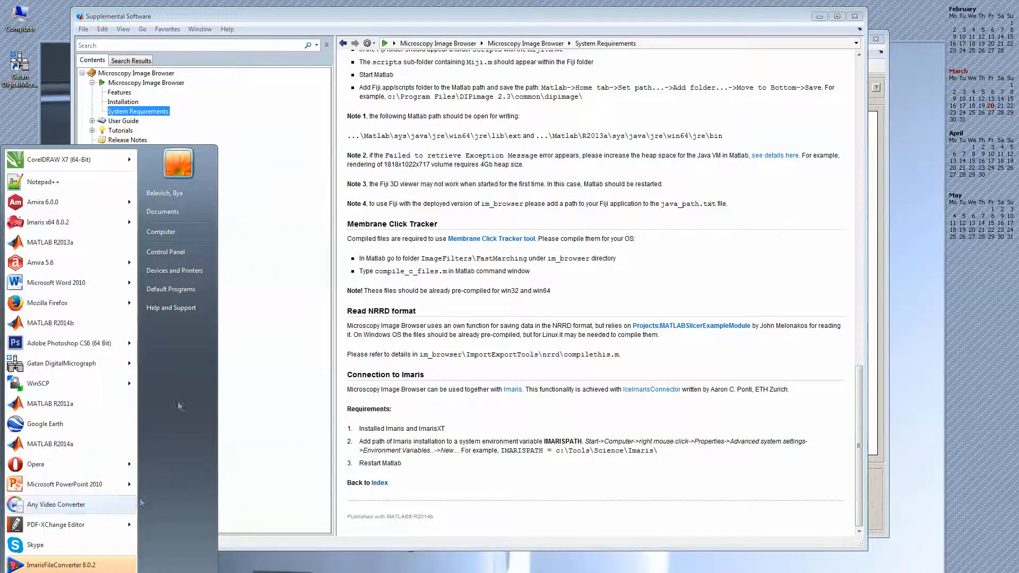
pyautogui.rightClick(175, 233)
pyautogui.click(212, 319)
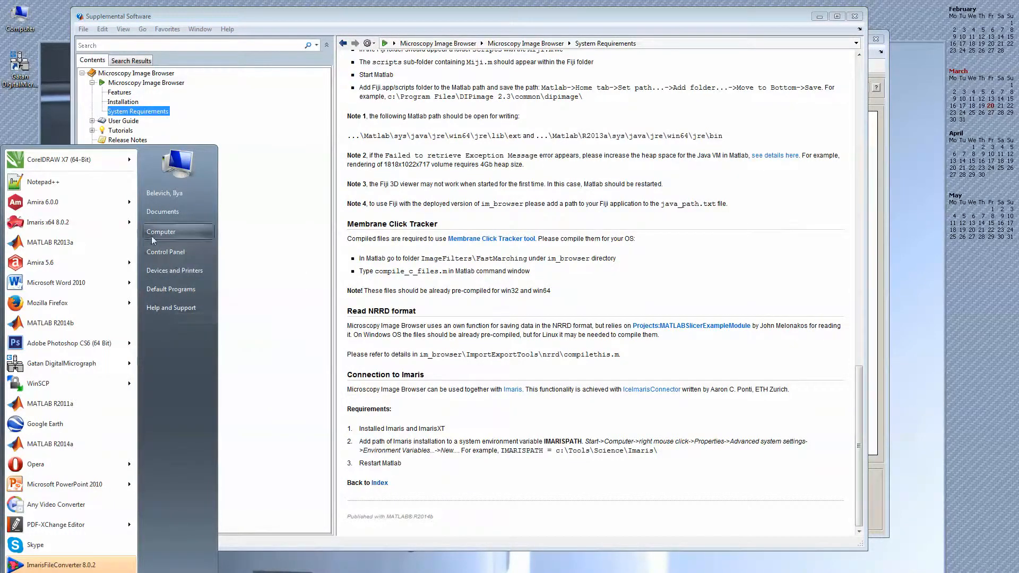
pyautogui.moveTo(280, 197); pyautogui.dragTo(315, 61)
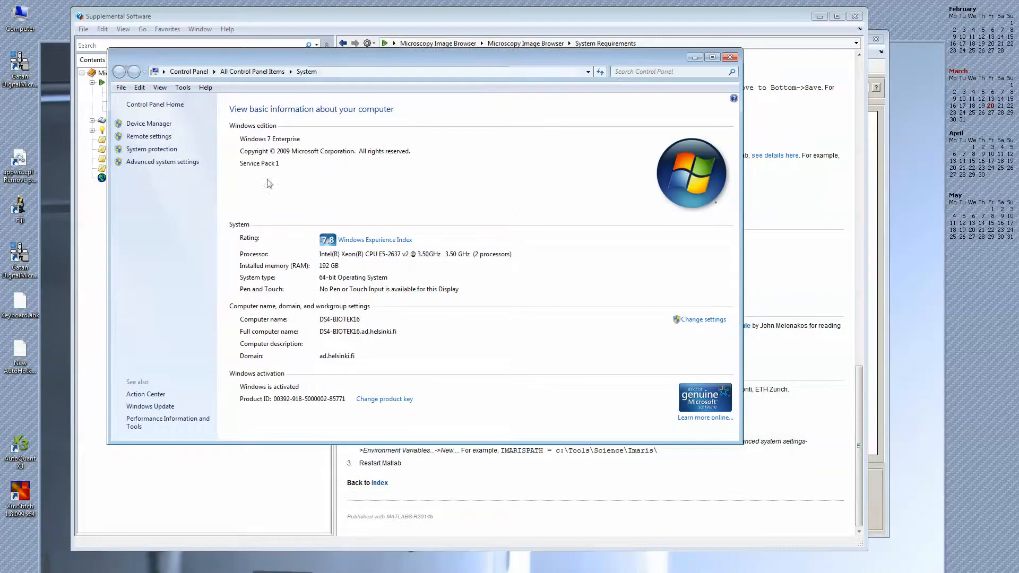
pyautogui.click(176, 168)
pyautogui.moveTo(158, 47); pyautogui.dragTo(250, 104)
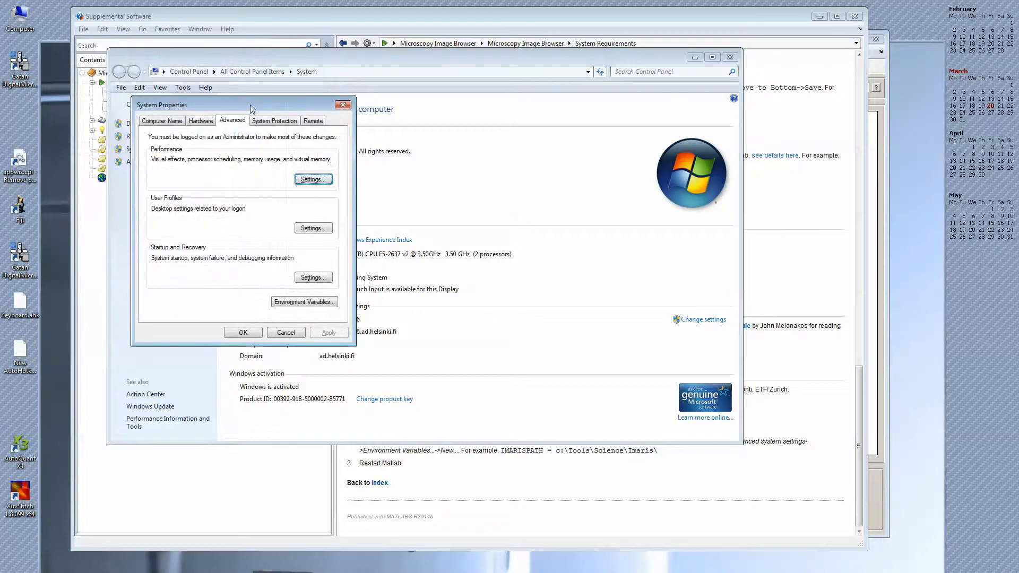
pyautogui.click(280, 303)
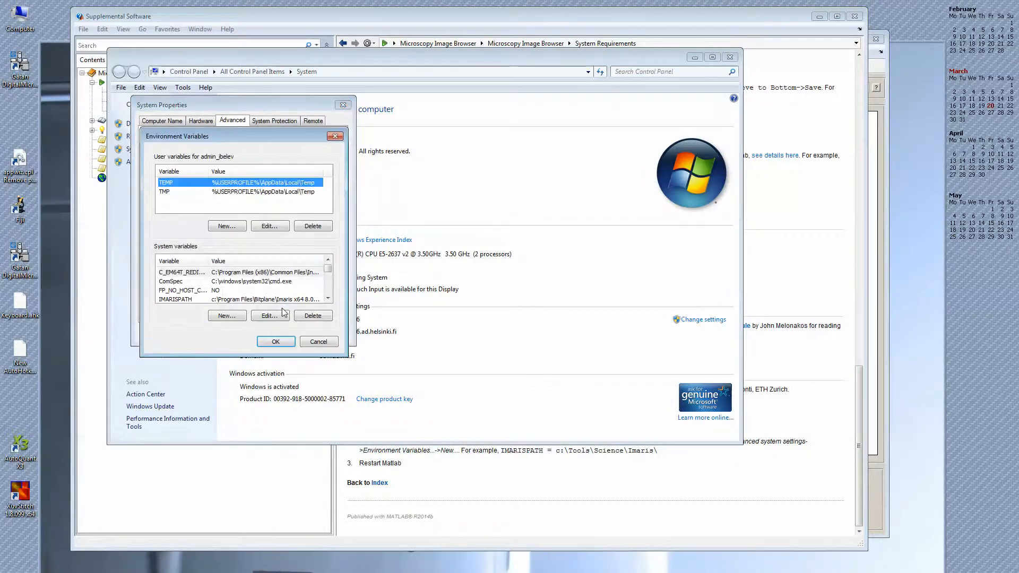
# - Inspect the IMARISPATH system variable's name and value, close the system windows and return to the Restart Matlab requirement in the help
pyautogui.click(178, 299)
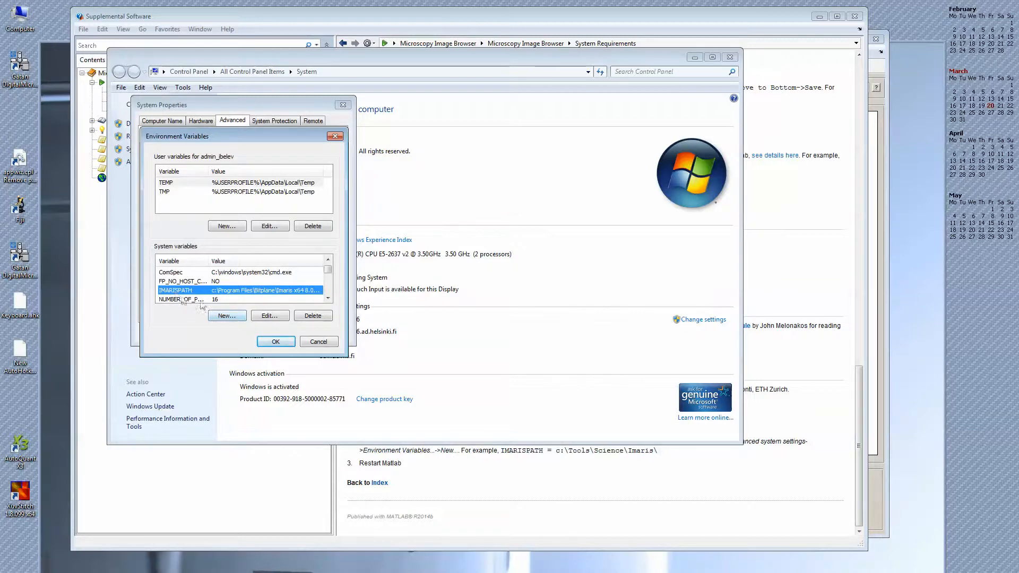
pyautogui.click(270, 315)
pyautogui.doubleClick(254, 189)
pyautogui.moveTo(219, 202); pyautogui.dragTo(333, 202)
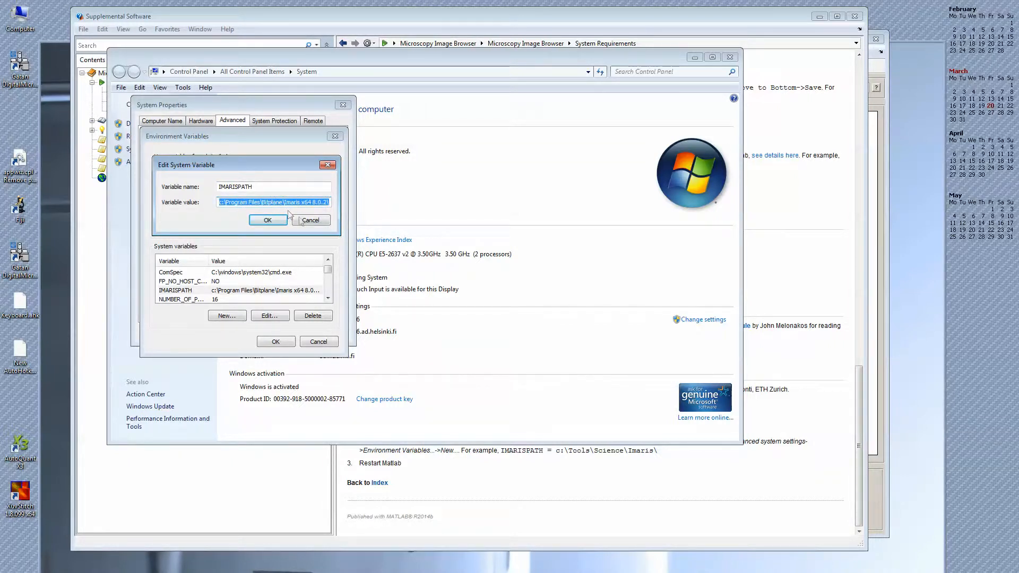
pyautogui.click(272, 220)
pyautogui.click(280, 342)
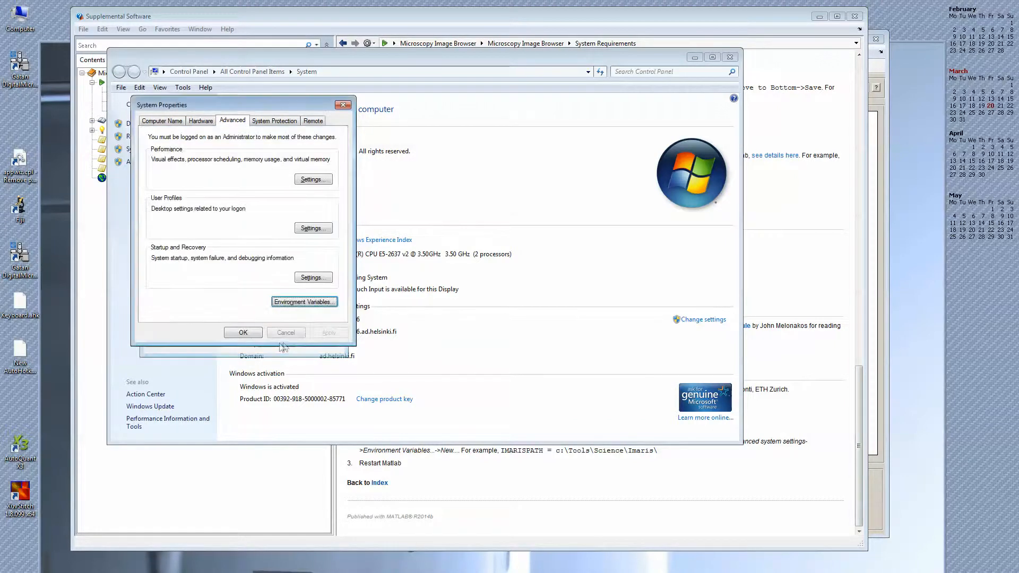
pyautogui.click(243, 332)
pyautogui.click(732, 57)
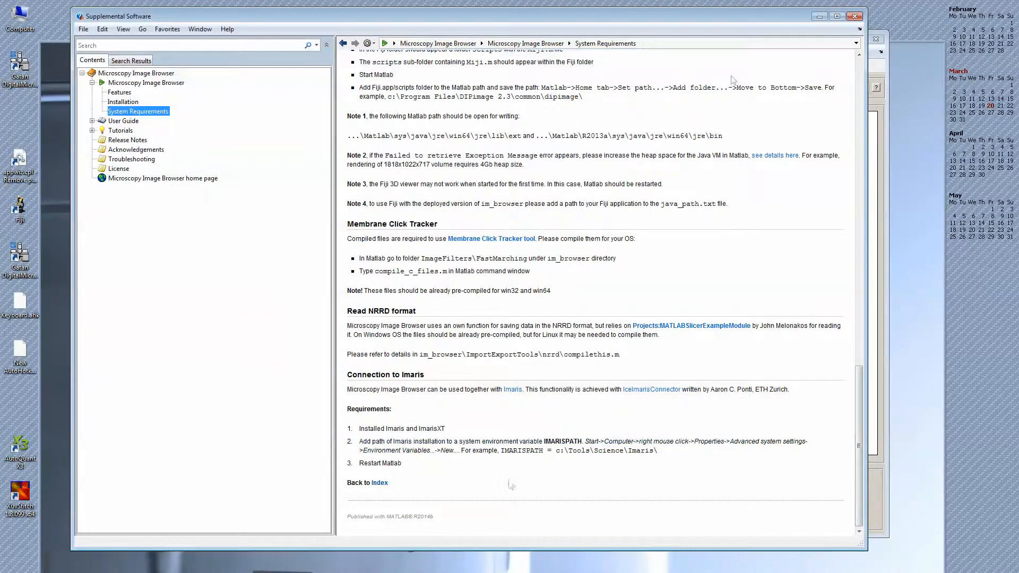
pyautogui.moveTo(359, 463); pyautogui.dragTo(428, 464)
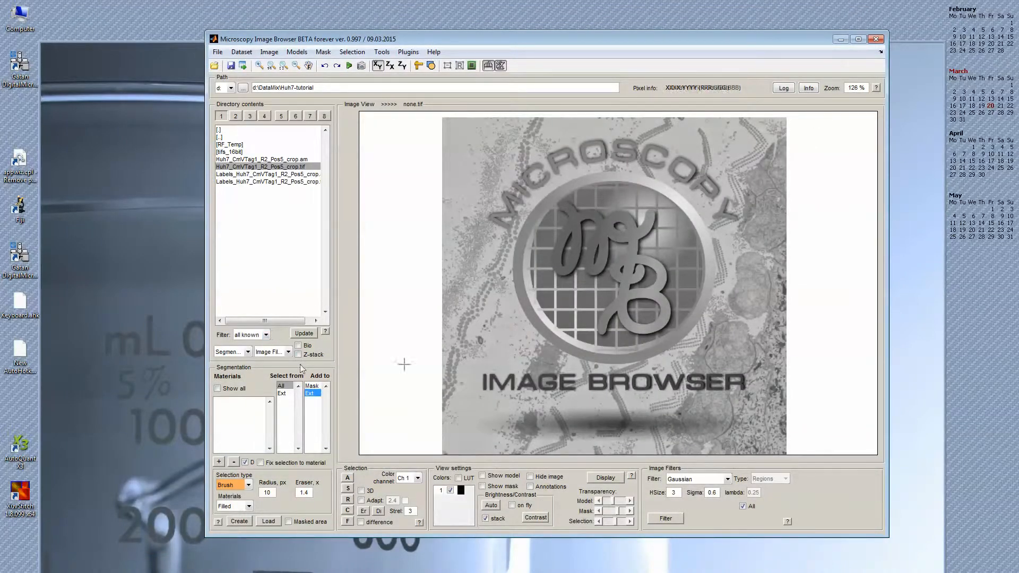
# - Load the Huh7_CmVTag1_R2_Pos5_crop.tif dataset into Microscopy Image Browser and go to slice 28
pyautogui.click(293, 168)
pyautogui.doubleClick(291, 170)
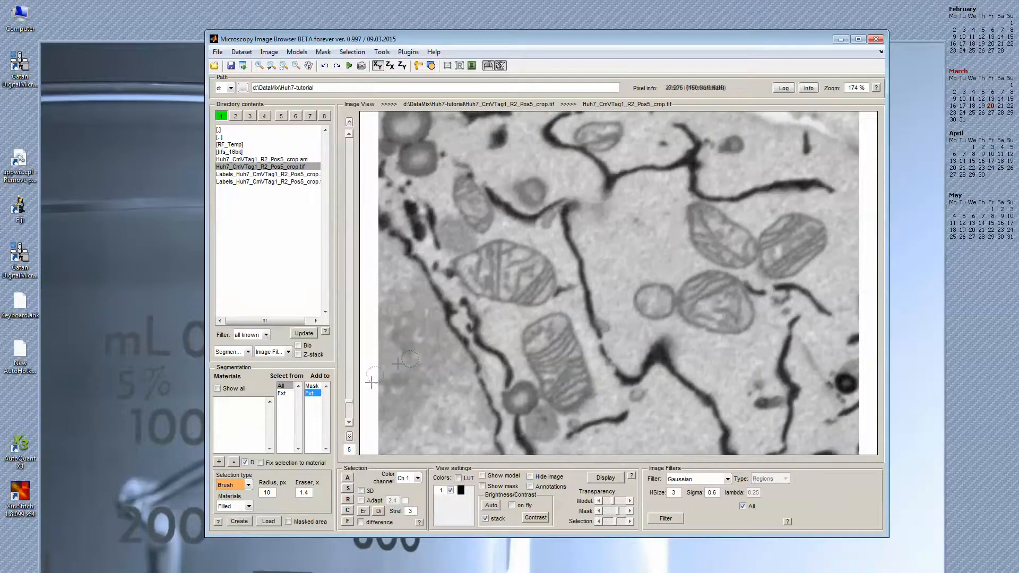
pyautogui.moveTo(349, 406); pyautogui.dragTo(364, 308)
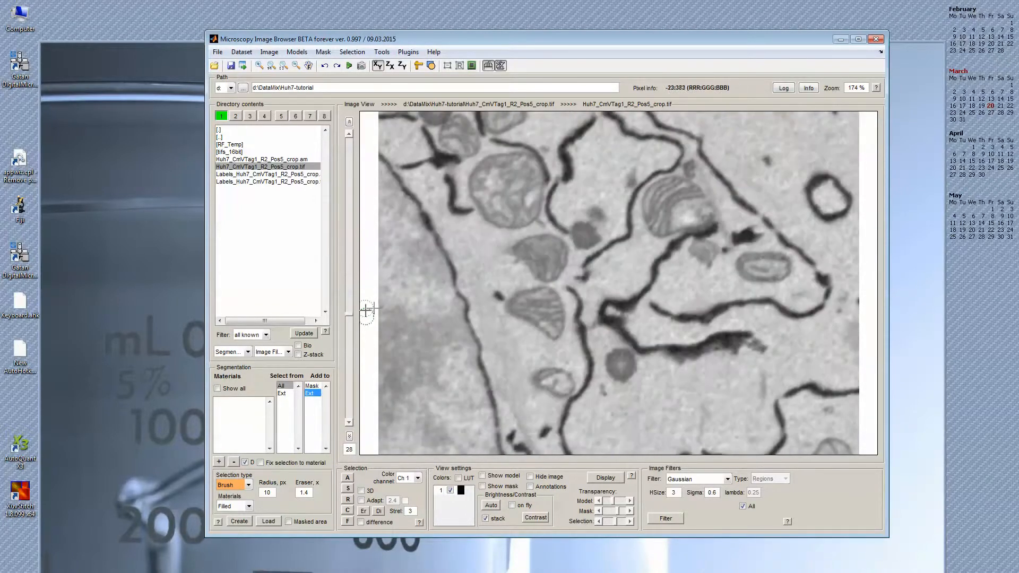
# - Launch Imaris and switch it to the Surpass view
pyautogui.press('super')
pyautogui.write('imaris')
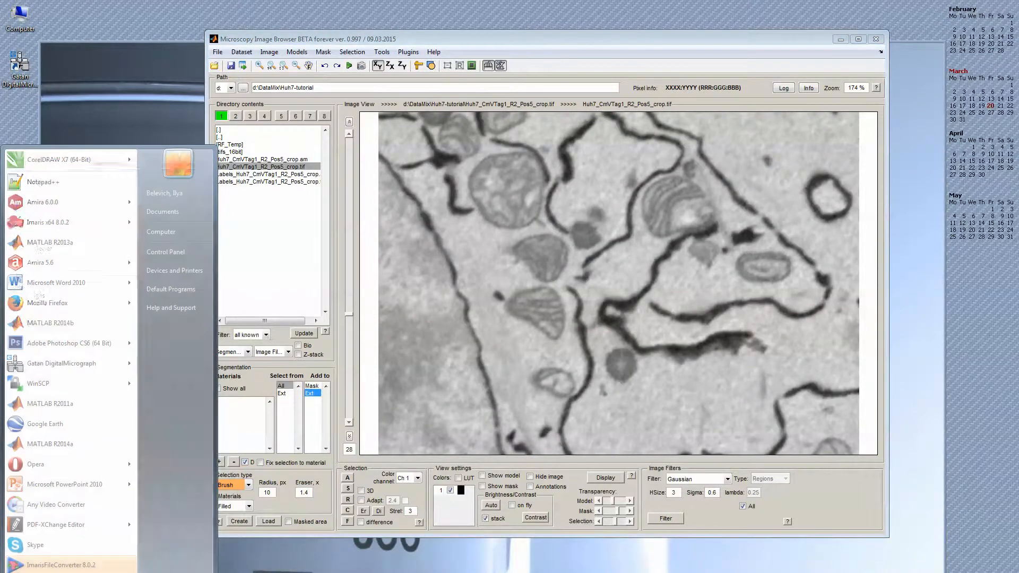
pyautogui.press('Return')
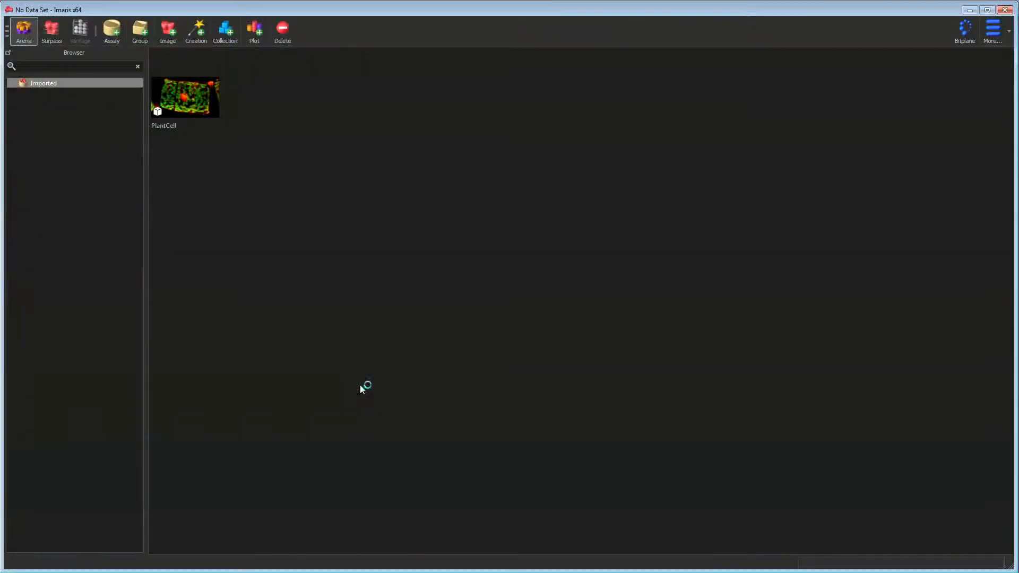
pyautogui.click(51, 33)
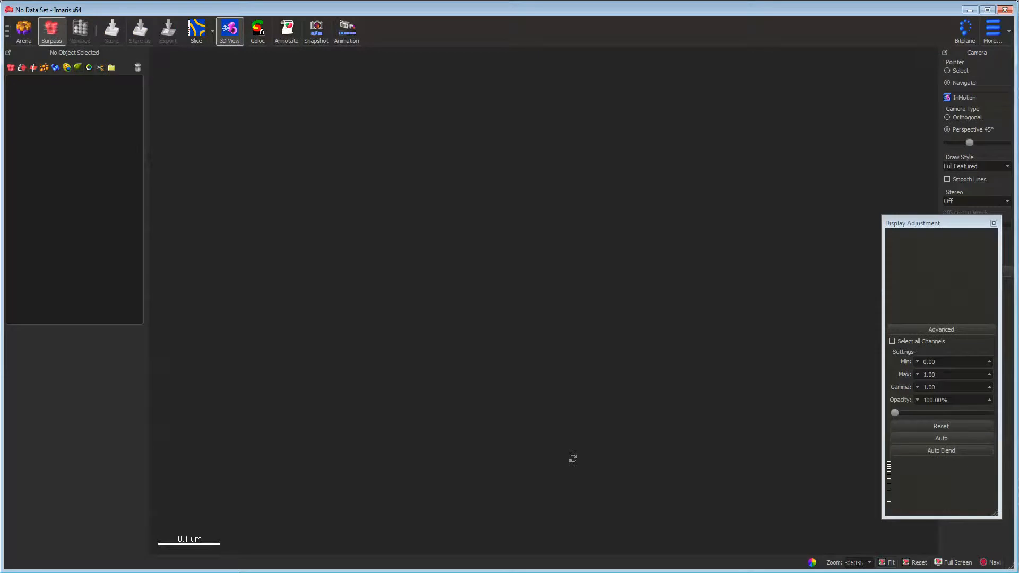
# - Switch back to Microscopy Image Browser and export the loaded image to Imaris
pyautogui.hotkey('alt', 'Tab')
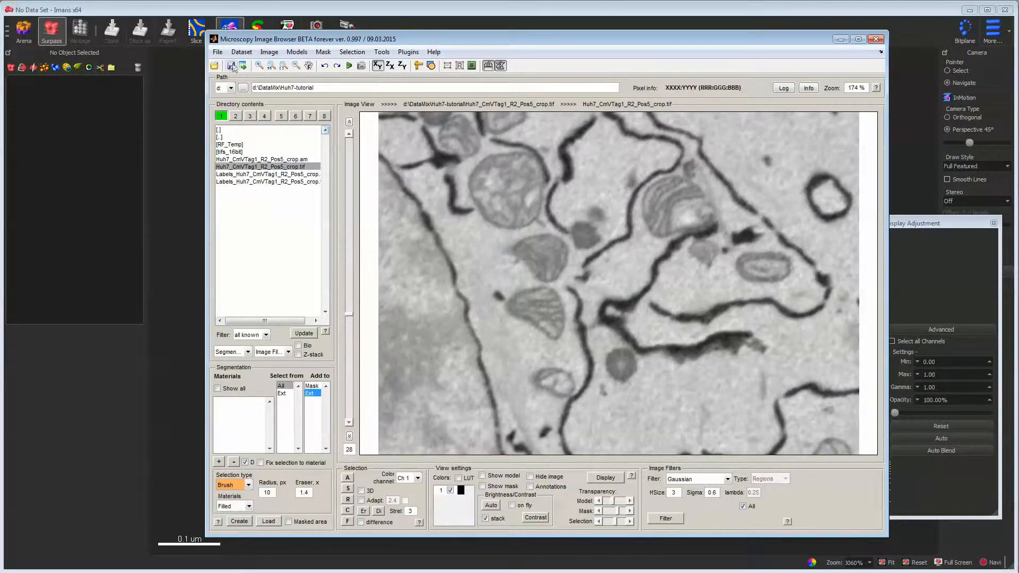
pyautogui.click(218, 53)
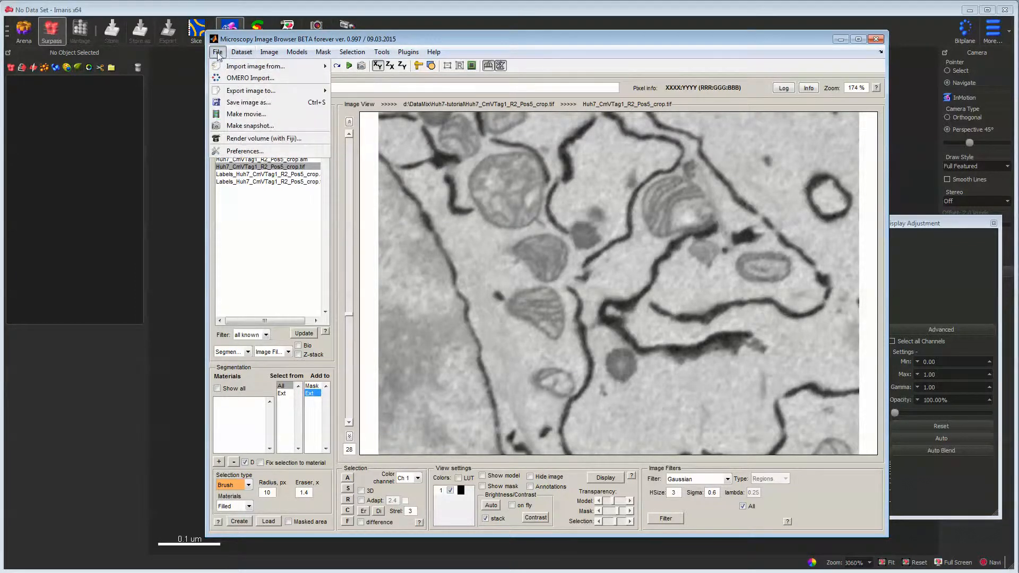
pyautogui.moveTo(240, 94)
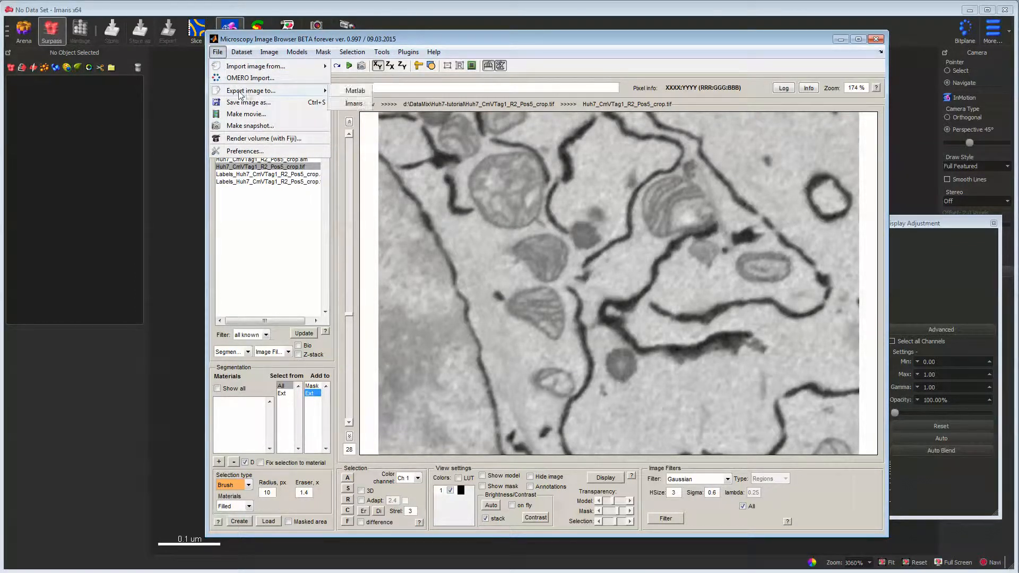
pyautogui.click(353, 105)
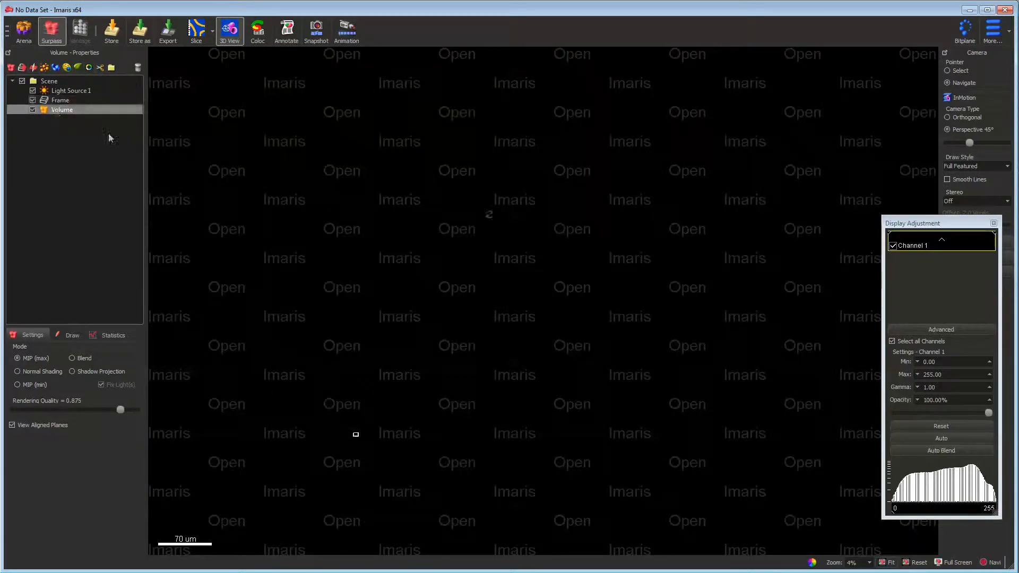
# - Move the Display Adjustment window aside and fit the 3D view to the exported volume in Imaris
pyautogui.moveTo(919, 224); pyautogui.dragTo(839, 244)
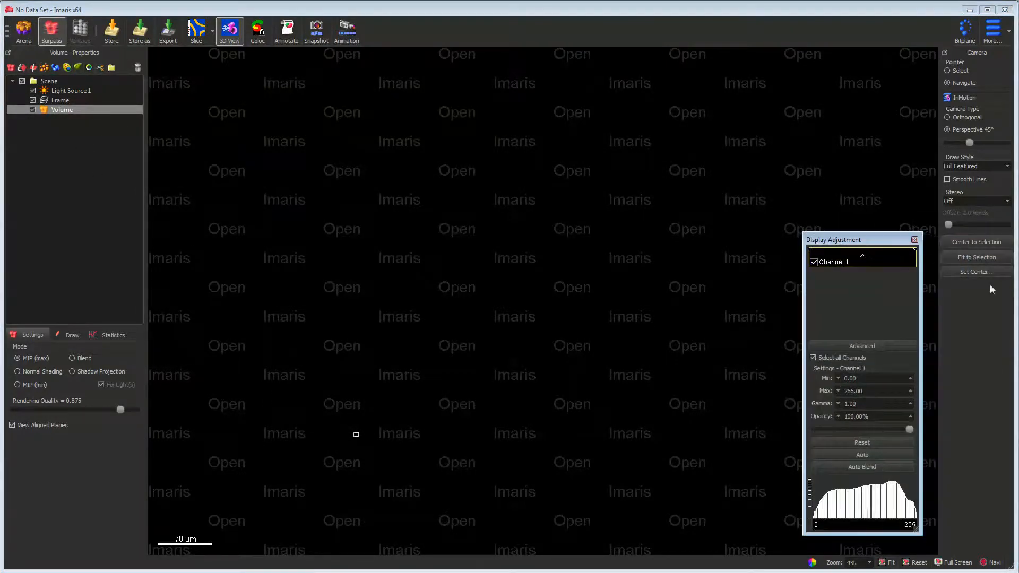
pyautogui.click(970, 255)
pyautogui.moveTo(578, 305); pyautogui.dragTo(573, 341)
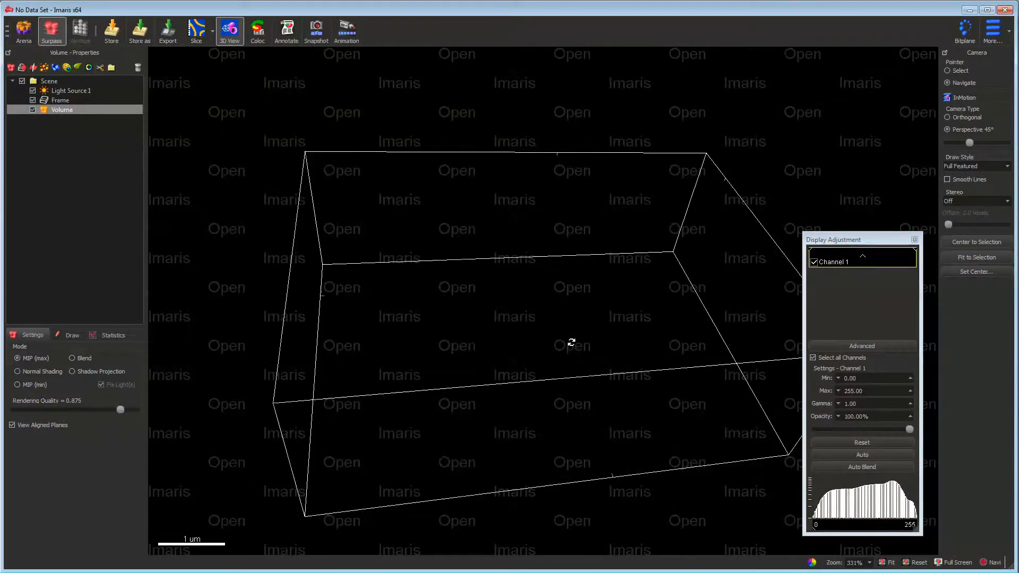
pyautogui.moveTo(541, 400); pyautogui.dragTo(505, 391)
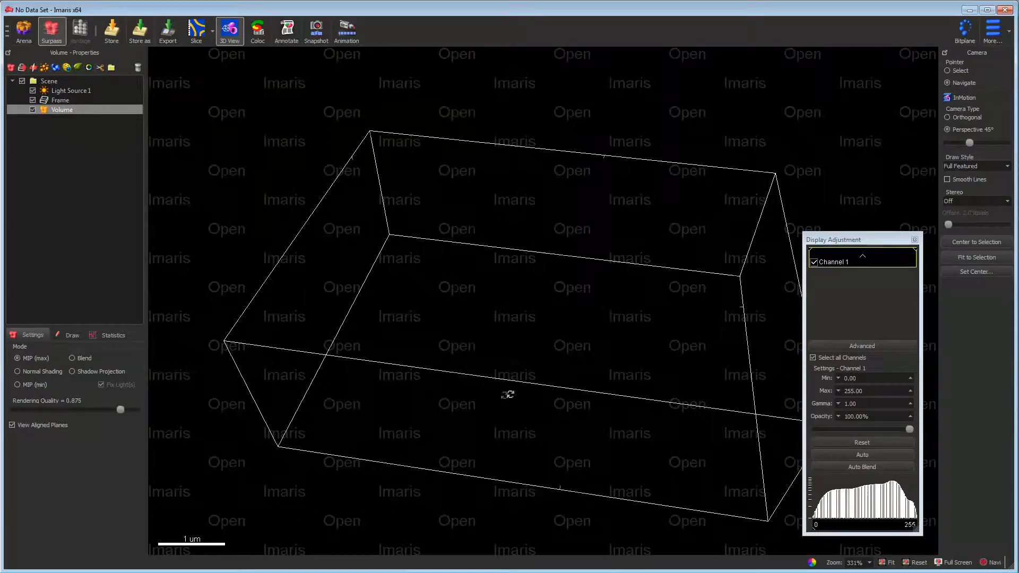
# - Set Channel 1's base color to red 0.999, green 0.983, blue 1.000 and the volume's rendering mode to MIP (min)
pyautogui.click(832, 262)
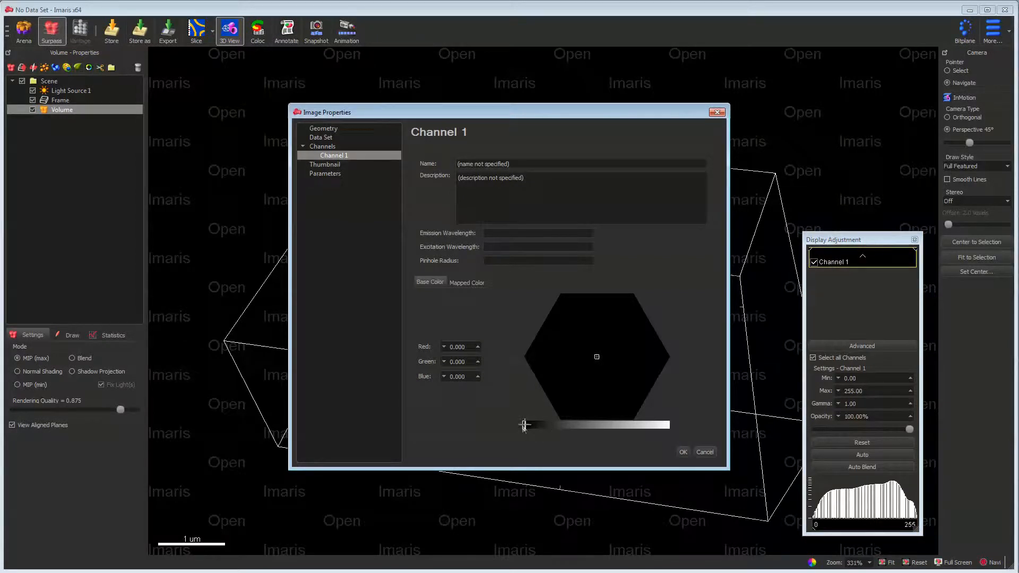
pyautogui.moveTo(667, 424)
pyautogui.mouseDown()
pyautogui.moveTo(546, 425)
pyautogui.moveTo(681, 424)
pyautogui.mouseUp()
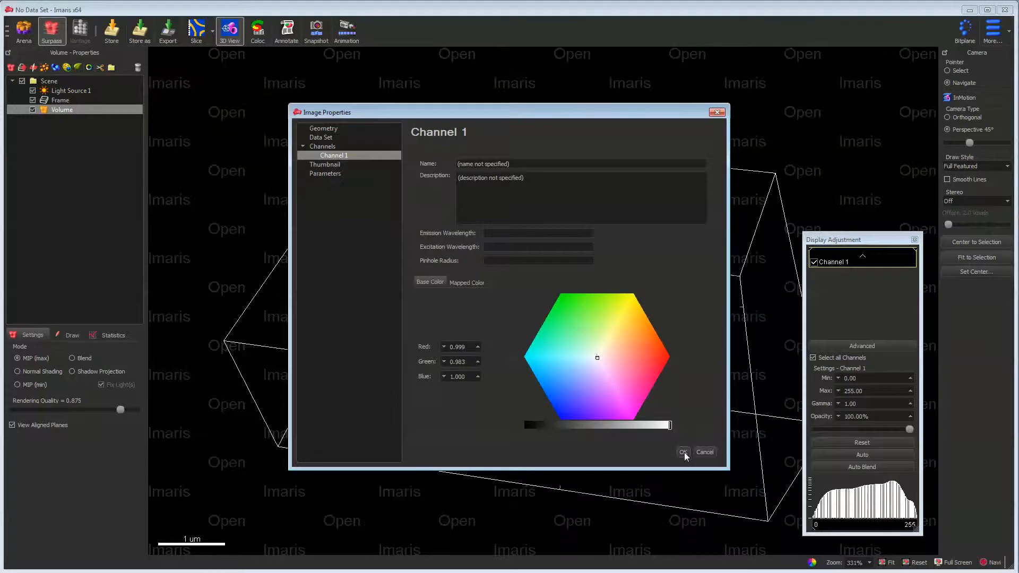
pyautogui.click(684, 452)
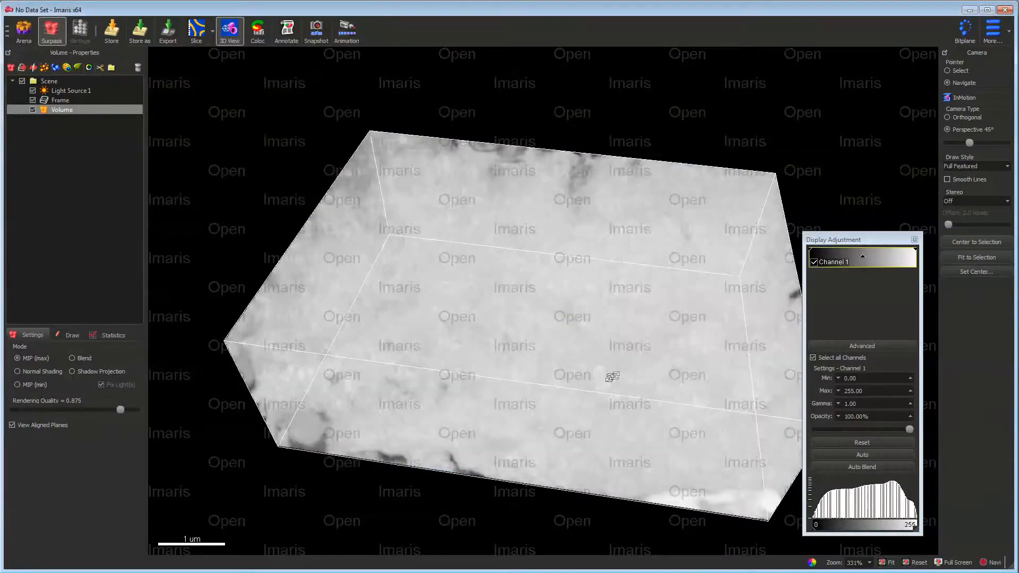
pyautogui.click(30, 387)
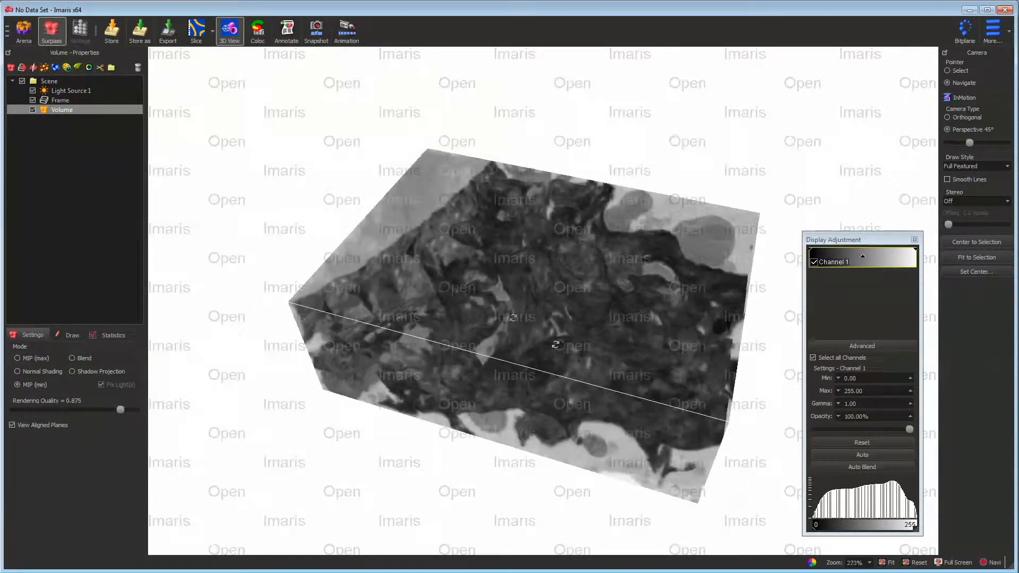
pyautogui.moveTo(556, 345); pyautogui.dragTo(653, 296)
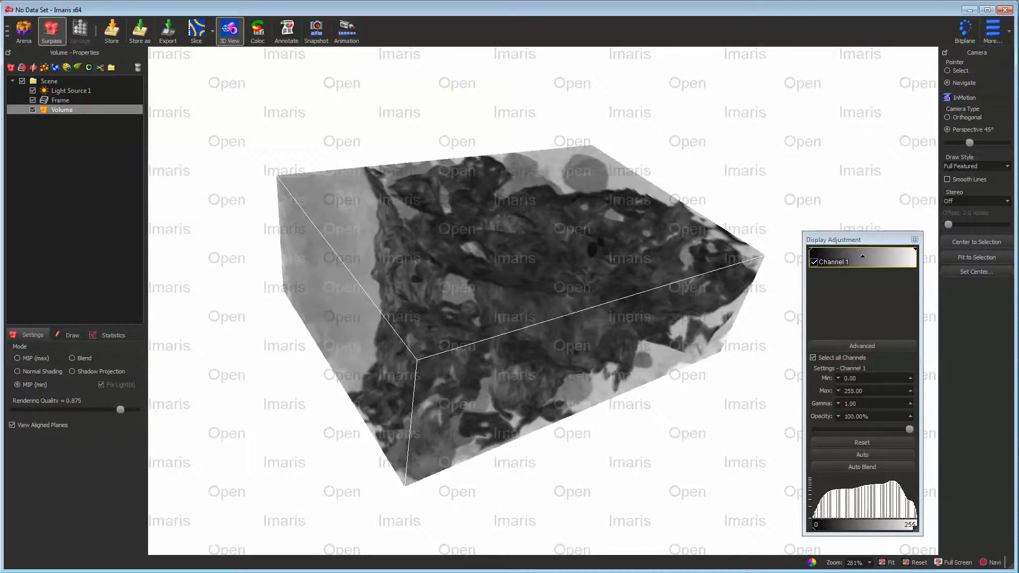
# - Switch to Microscopy Image Browser and open 2 colour_microtub_mitoch_8bit.am from the Leica GSD superresolution folder
pyautogui.hotkey('alt', 'Tab')
pyautogui.click(292, 167)
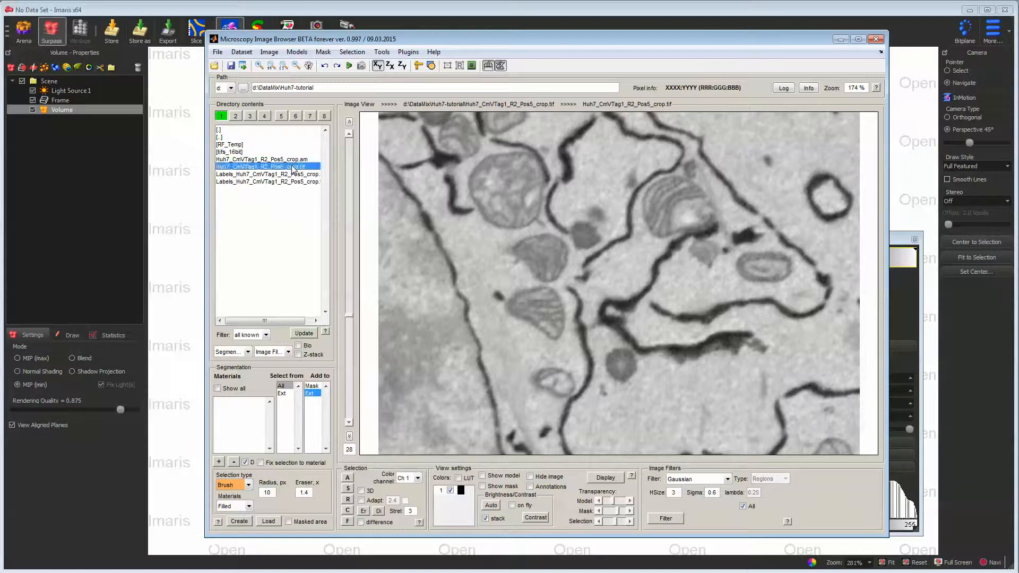
pyautogui.doubleClick(232, 137)
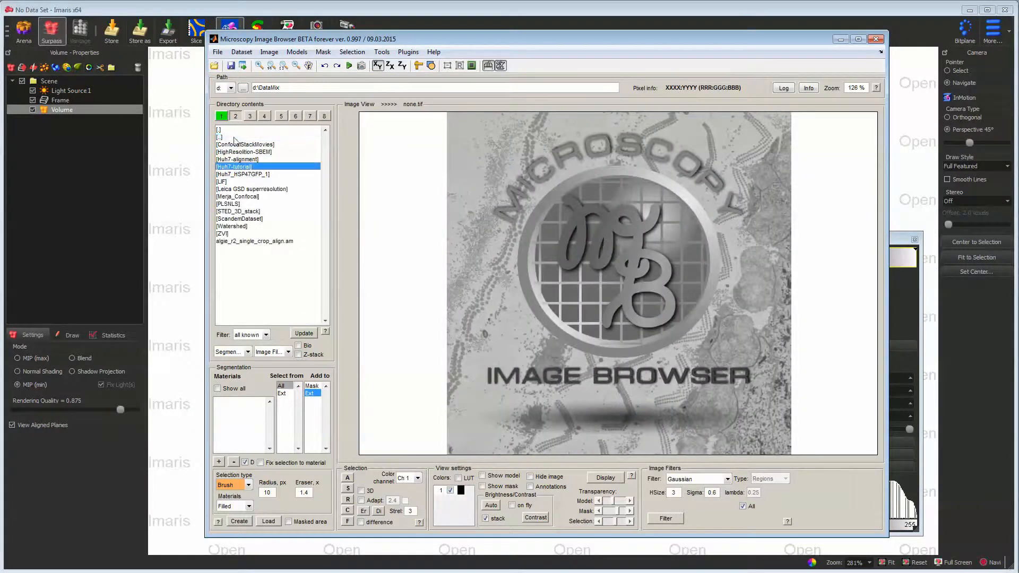
pyautogui.doubleClick(273, 190)
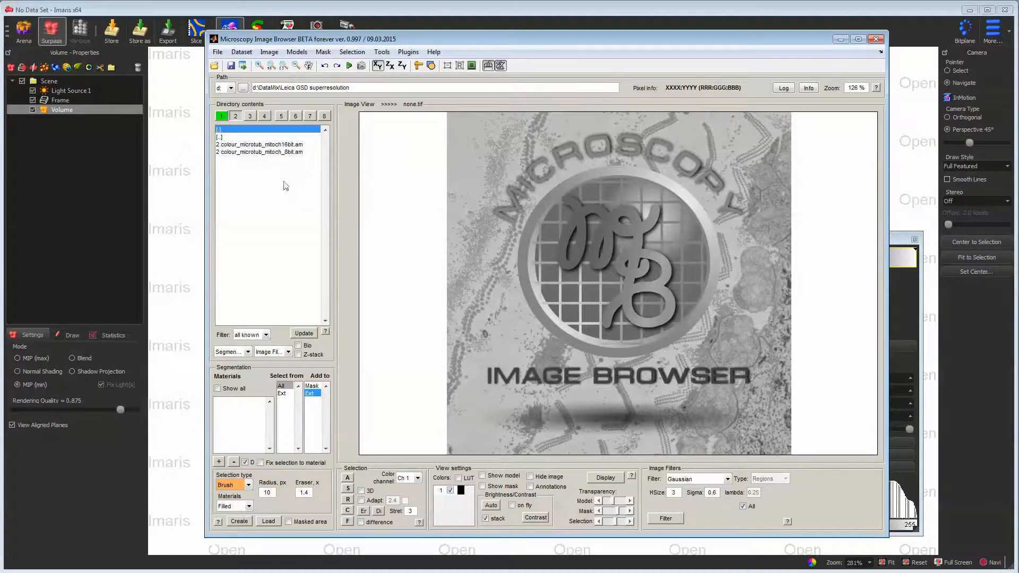
pyautogui.doubleClick(275, 153)
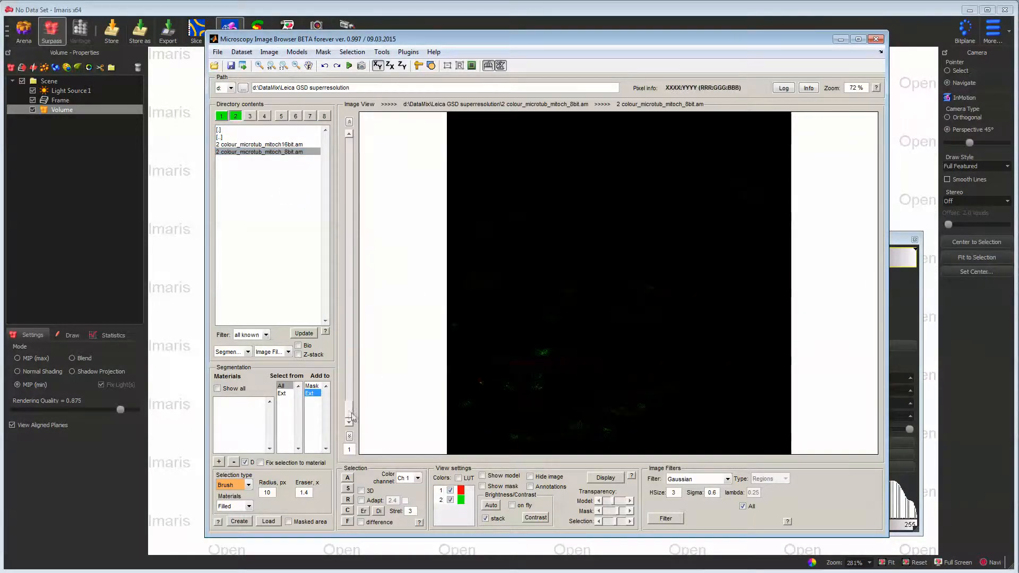
# - Export the loaded two-channel image to Imaris and set the volume's rendering mode there to MIP (max)
pyautogui.moveTo(350, 322); pyautogui.dragTo(348, 276)
pyautogui.click(218, 51)
pyautogui.moveTo(255, 90)
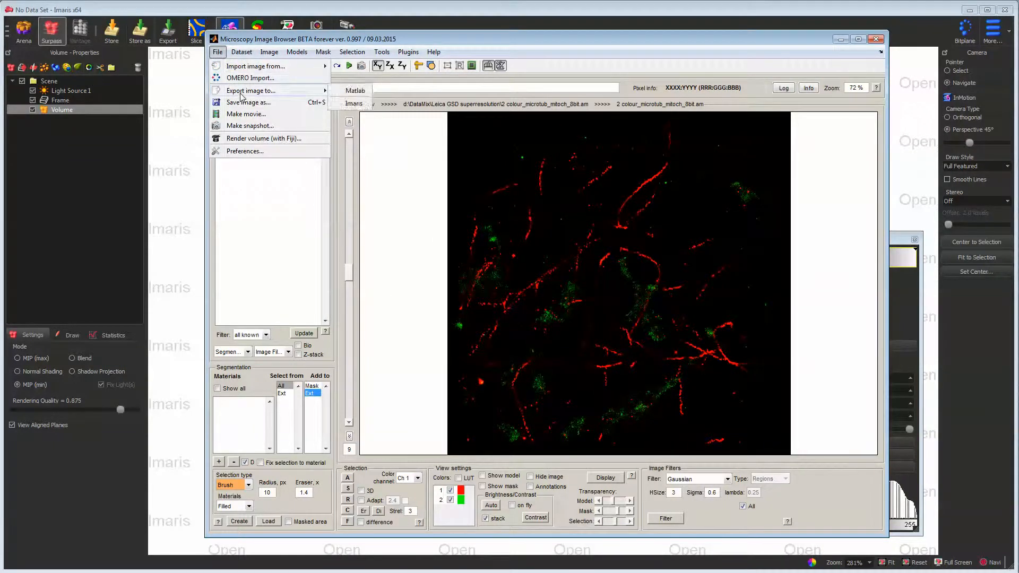
pyautogui.click(354, 103)
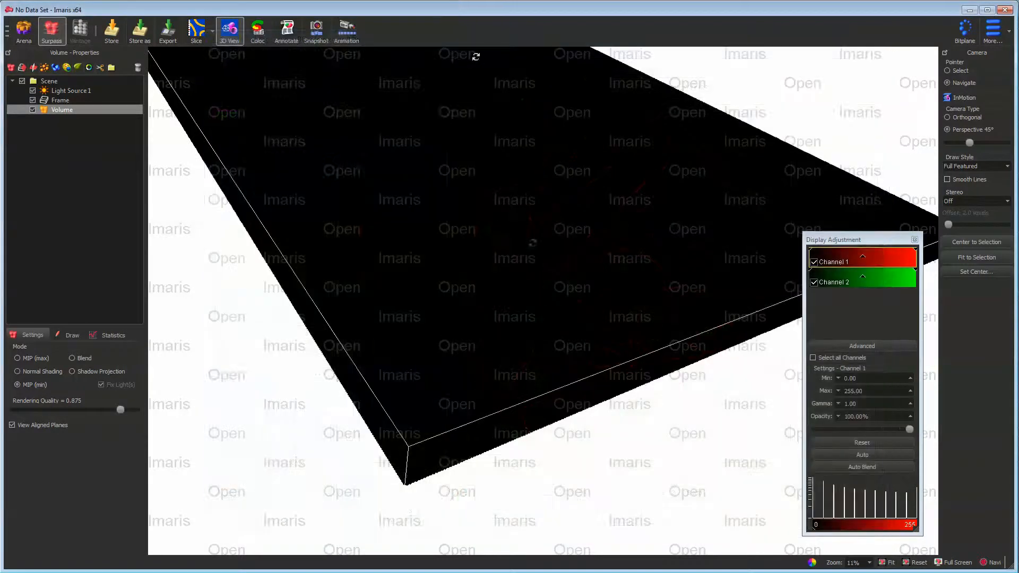
pyautogui.moveTo(549, 328); pyautogui.dragTo(247, 329)
pyautogui.click(18, 359)
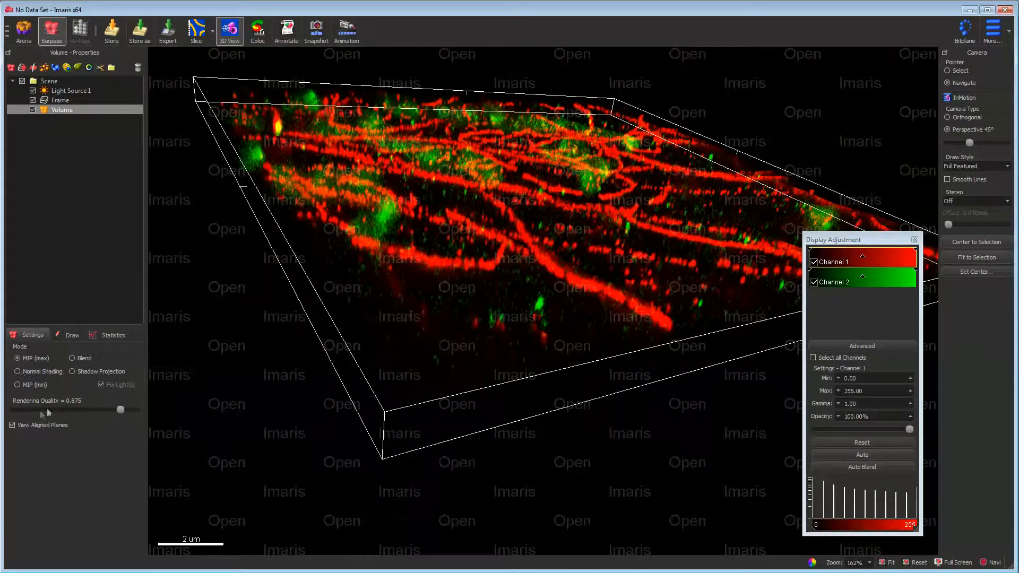
# - Examine the exported two-channel volume from several angles and distances, fitting it to the view
pyautogui.moveTo(443, 284); pyautogui.dragTo(418, 348)
pyautogui.moveTo(499, 271); pyautogui.dragTo(480, 337, button='right')
pyautogui.scroll(5, 478, 347)
pyautogui.scroll(-8, 480, 342)
pyautogui.moveTo(481, 341); pyautogui.dragTo(461, 270)
pyautogui.click(979, 258)
pyautogui.moveTo(683, 333); pyautogui.dragTo(307, 294)
pyautogui.moveTo(455, 307); pyautogui.dragTo(469, 380)
pyautogui.scroll(-5, 460, 372)
pyautogui.moveTo(454, 289); pyautogui.dragTo(506, 241)
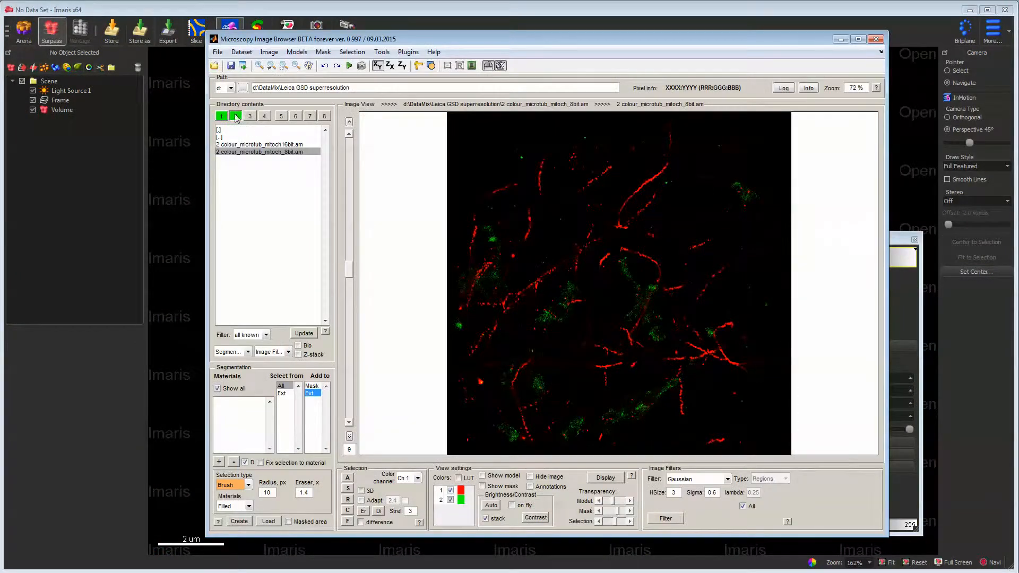
# - Return to the Huh7 image in Microscopy Image Browser and load its labels model
pyautogui.click(235, 116)
pyautogui.scroll(-2, 451, 265)
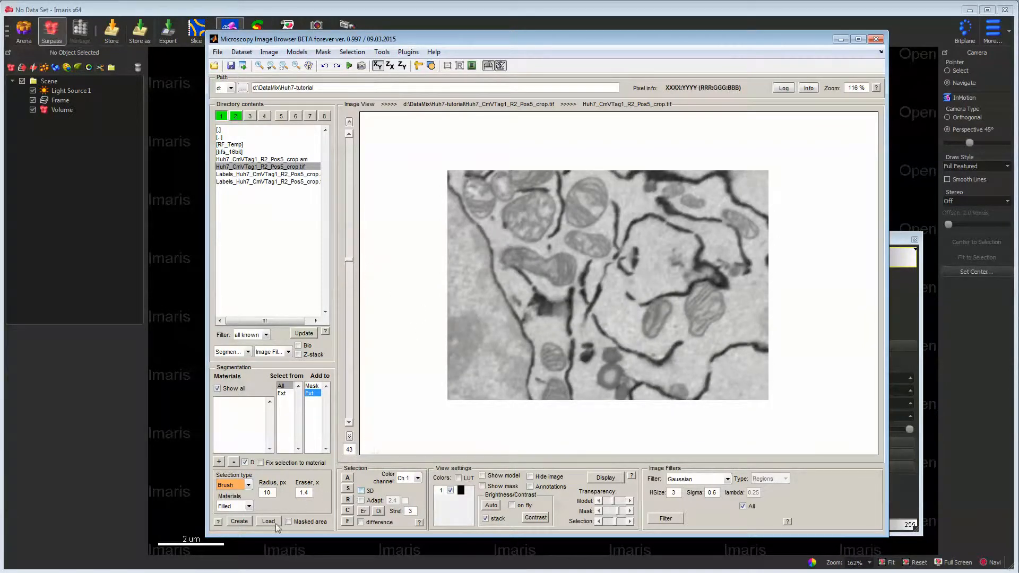
pyautogui.click(275, 524)
pyautogui.click(409, 143)
pyautogui.doubleClick(410, 142)
pyautogui.click(528, 264)
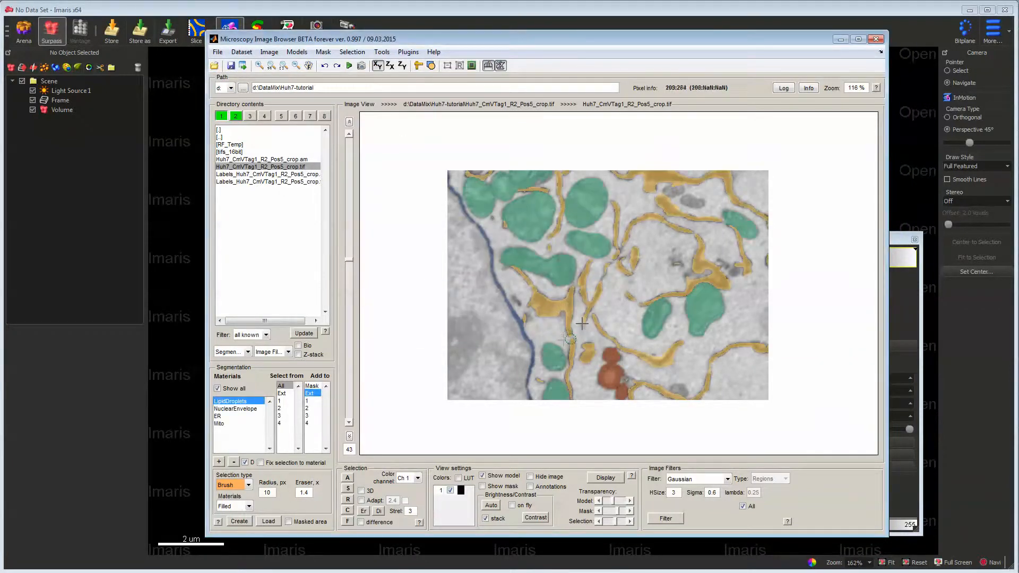
# - Browse the model's slices and review the LipidDroplets, NuclearEnvelope, ER and Mito materials
pyautogui.scroll(4, 599, 293)
pyautogui.moveTo(350, 247); pyautogui.dragTo(359, 184)
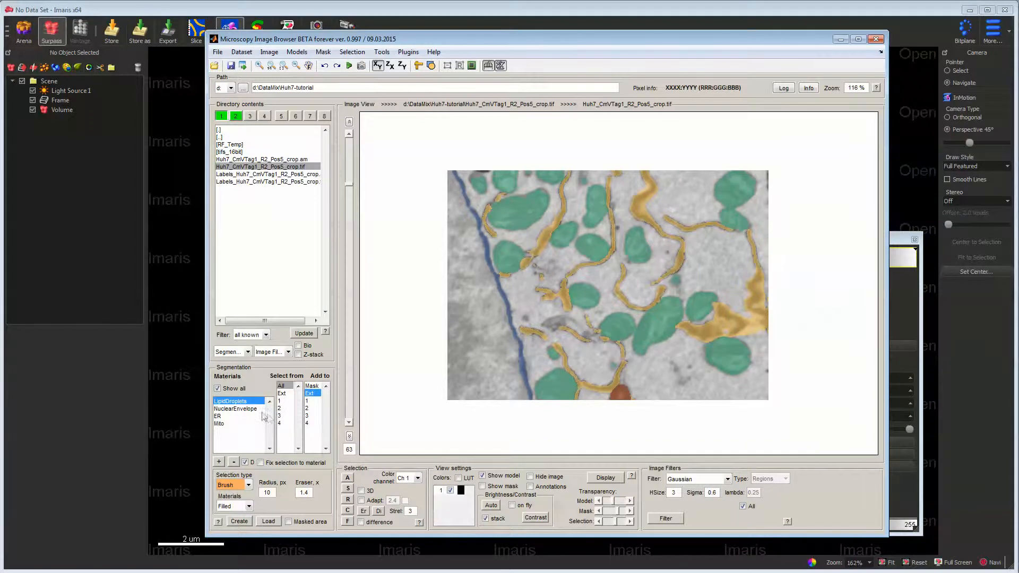
pyautogui.click(238, 409)
pyautogui.click(235, 424)
pyautogui.click(231, 417)
pyautogui.click(233, 410)
pyautogui.click(234, 402)
pyautogui.scroll(-3, 574, 282)
pyautogui.scroll(-3, 574, 281)
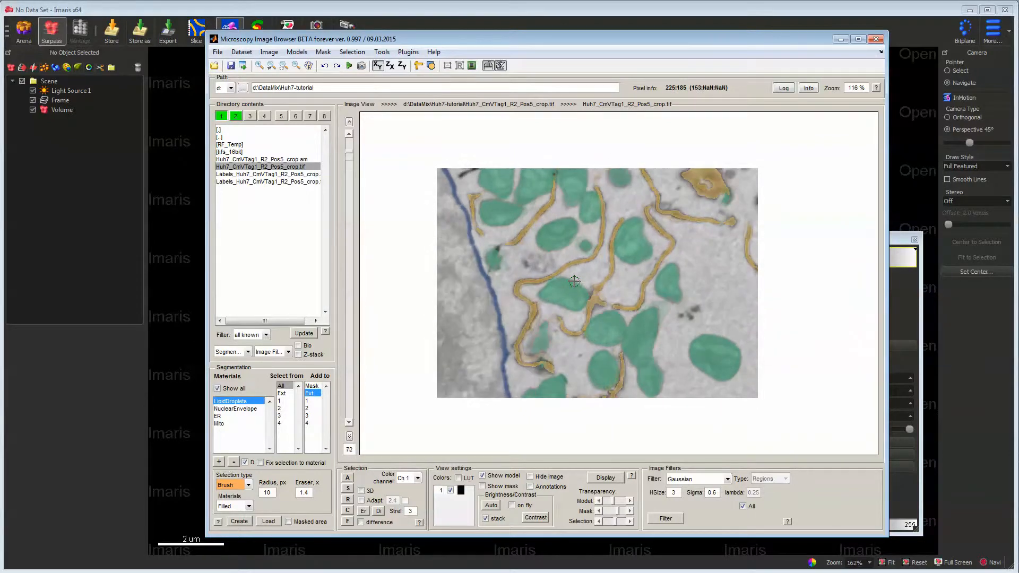
# - Render the model as Imaris surfaces with a smoothing factor of 0.02 and switch to Imaris
pyautogui.click(301, 52)
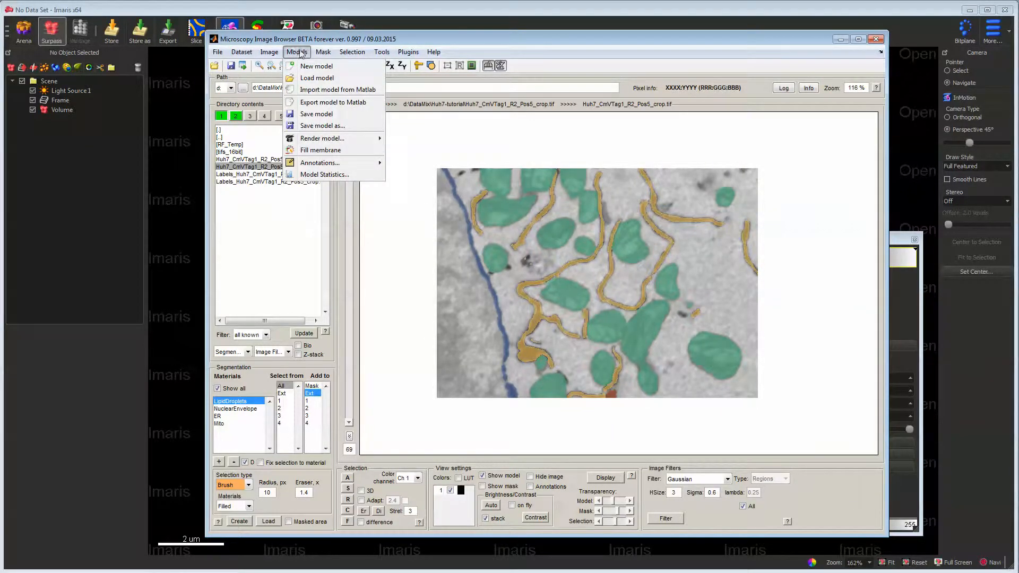
pyautogui.moveTo(350, 141)
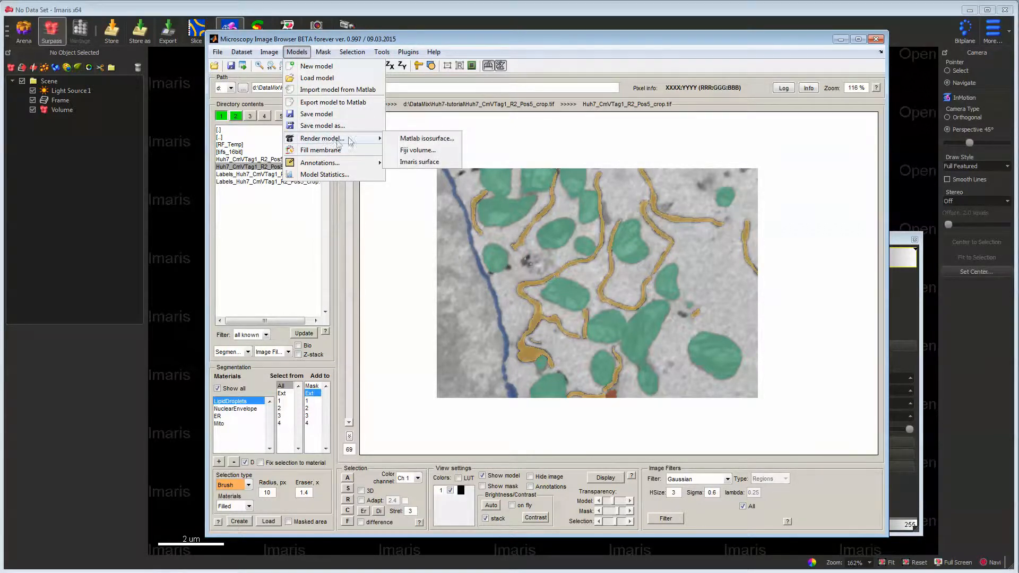
pyautogui.click(428, 163)
pyautogui.click(478, 268)
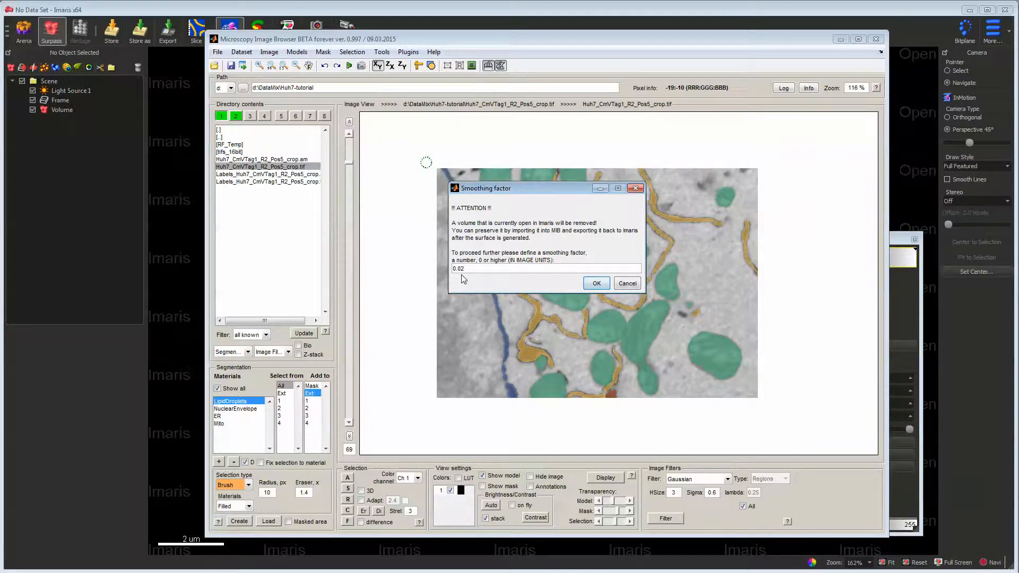
pyautogui.click(594, 284)
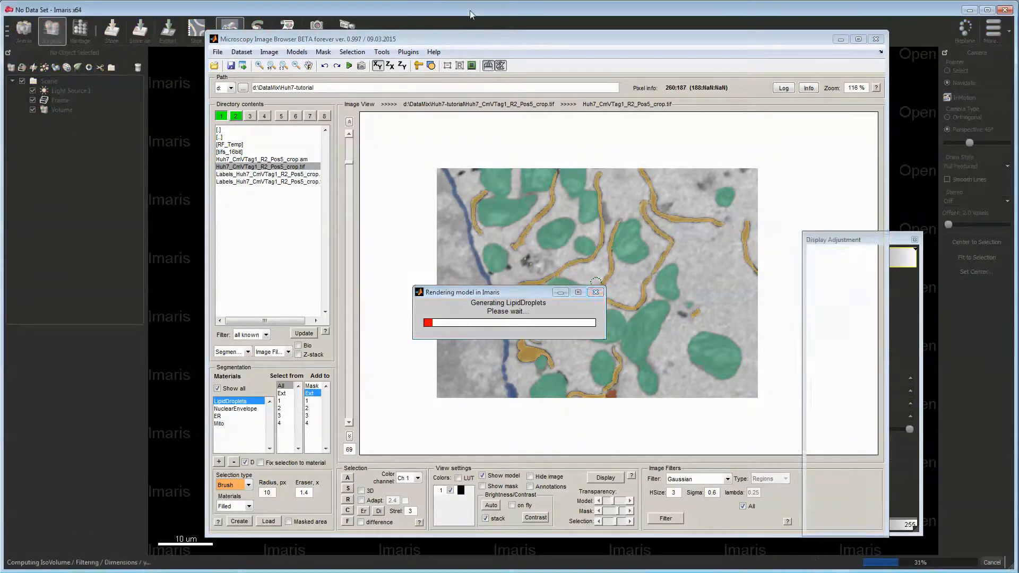
pyautogui.click(470, 11)
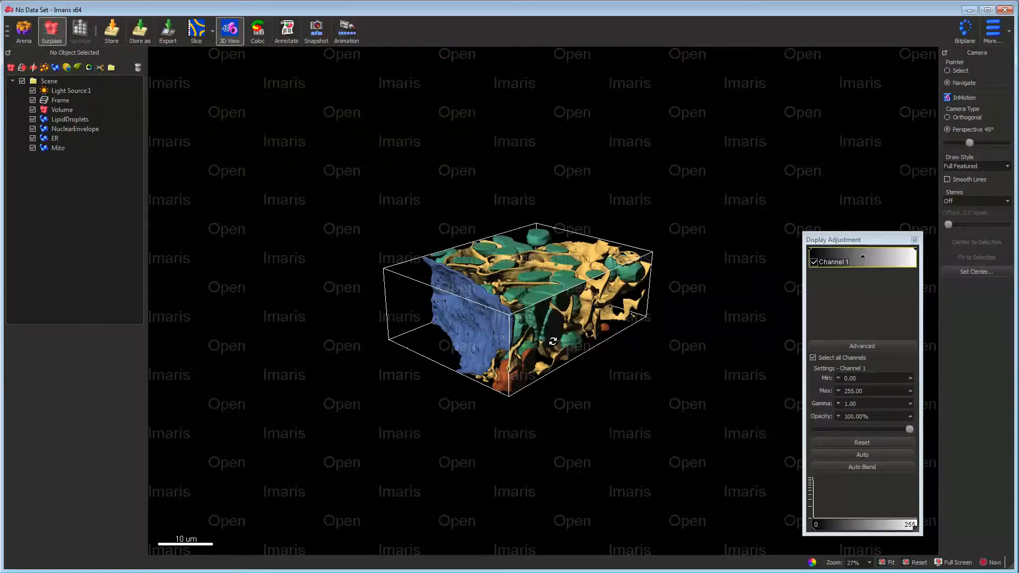
# - Fit the 3D view around the rendered surfaces and move the Display Adjustment window aside
pyautogui.moveTo(574, 328); pyautogui.dragTo(462, 345)
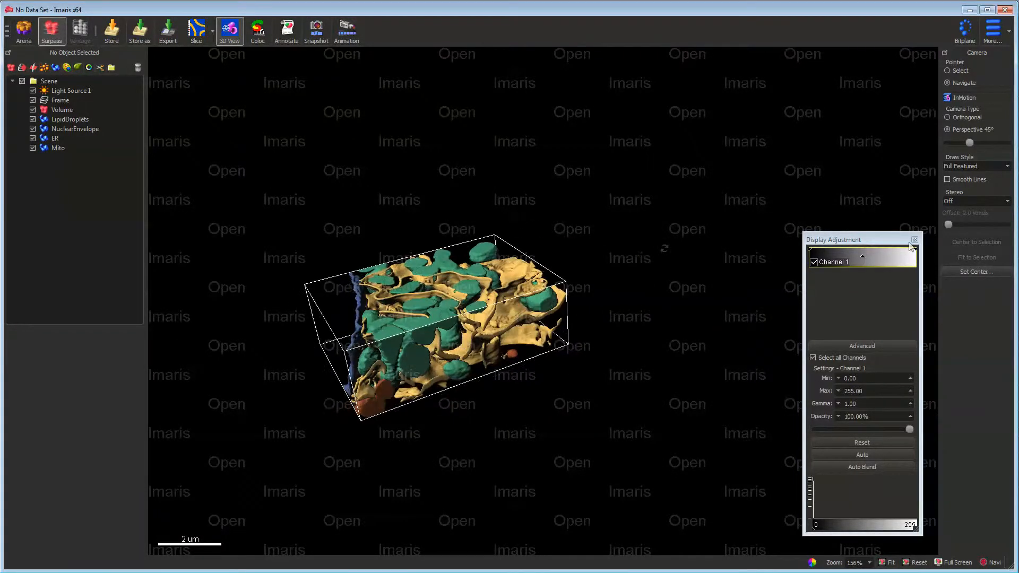
pyautogui.click(54, 110)
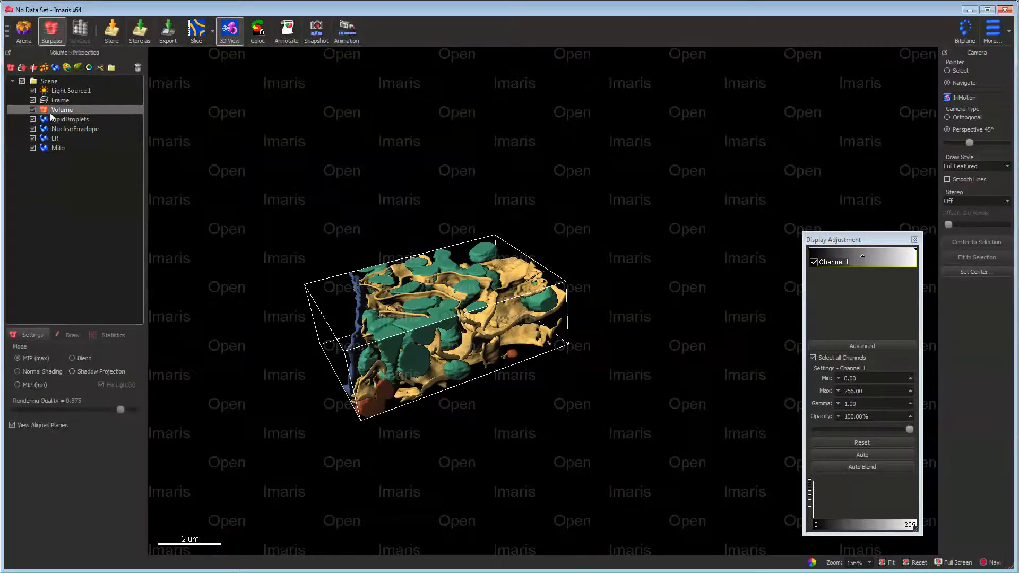
pyautogui.click(976, 257)
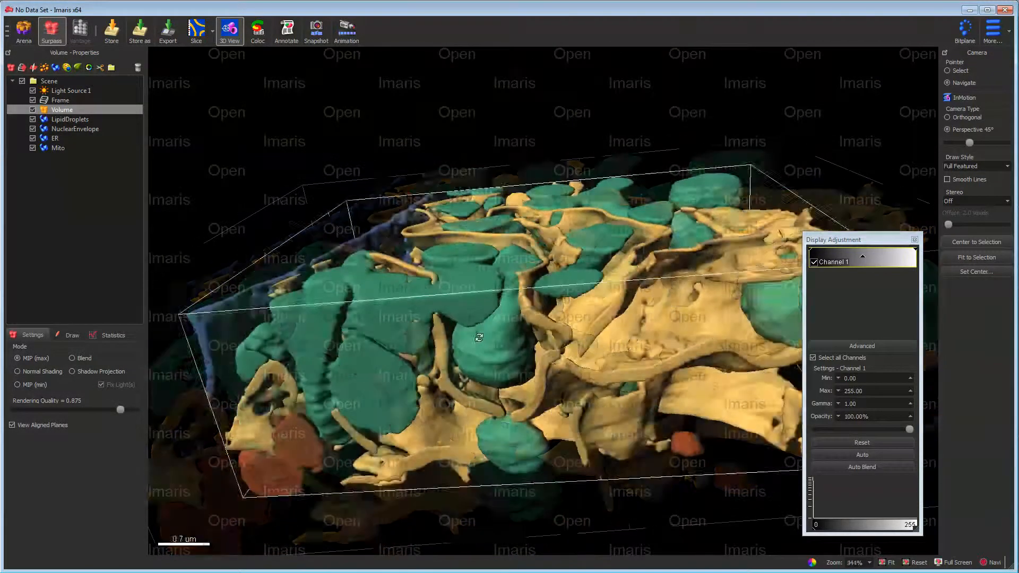
pyautogui.scroll(-3, 480, 338)
pyautogui.moveTo(479, 338); pyautogui.dragTo(641, 366)
pyautogui.scroll(1, 571, 374)
pyautogui.scroll(-3, 571, 374)
pyautogui.moveTo(570, 374); pyautogui.dragTo(623, 368)
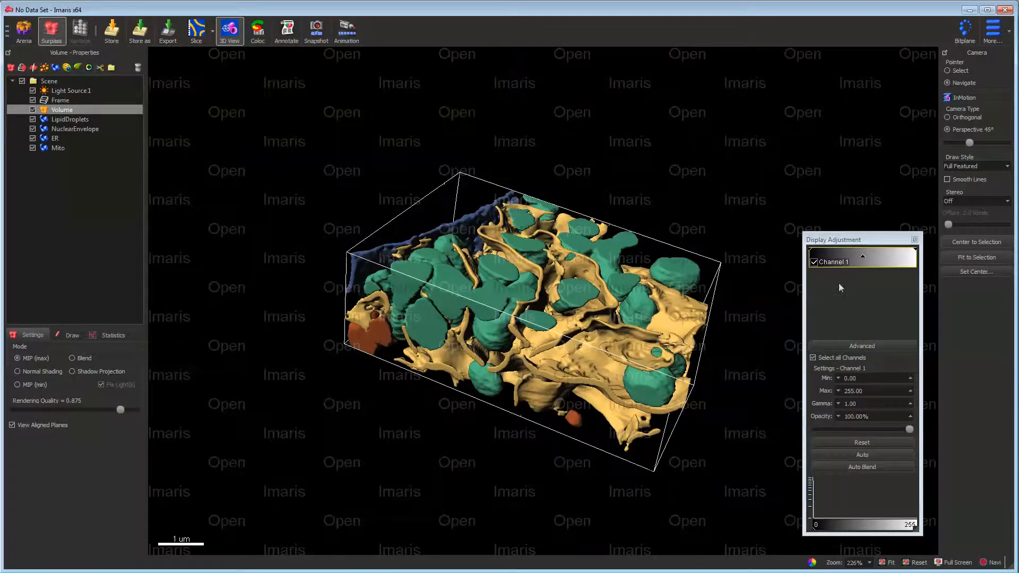
pyautogui.moveTo(841, 240); pyautogui.dragTo(896, 248)
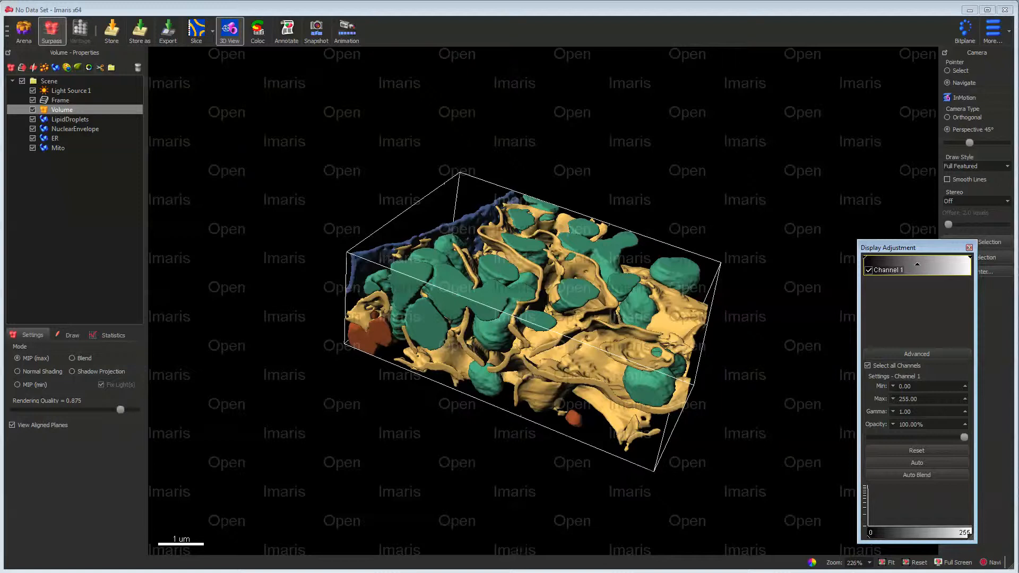
# - Switch to Microscopy Image Browser, export the Huh7 image to Imaris and return to the Imaris 3D view
pyautogui.hotkey('alt', 'Tab')
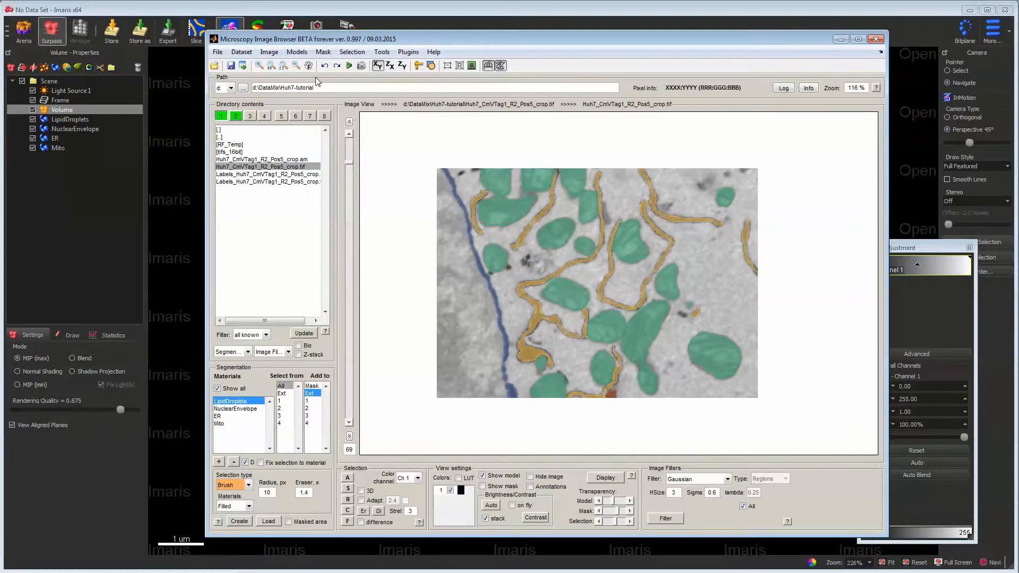
pyautogui.click(218, 53)
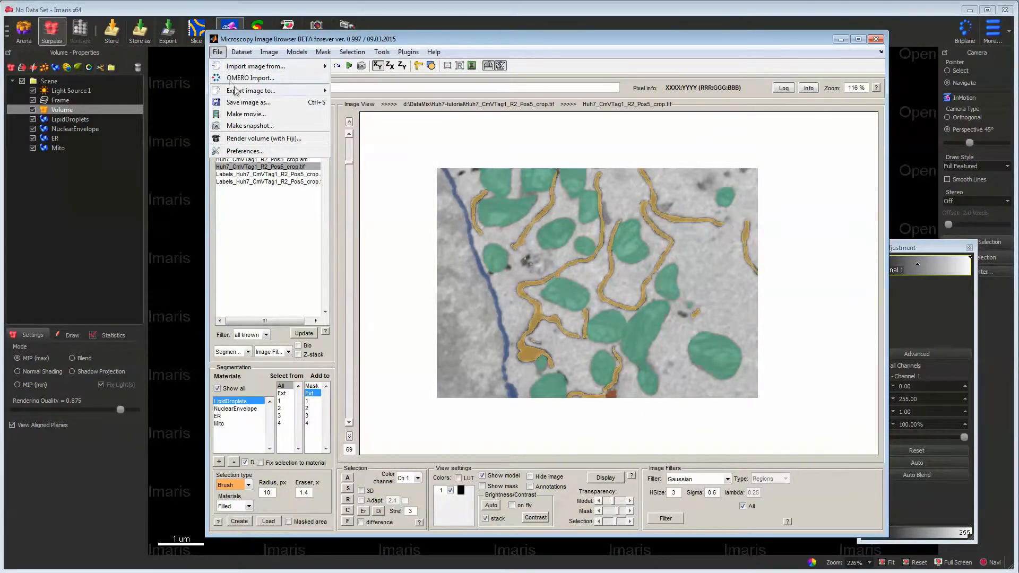
pyautogui.moveTo(302, 94)
pyautogui.click(353, 104)
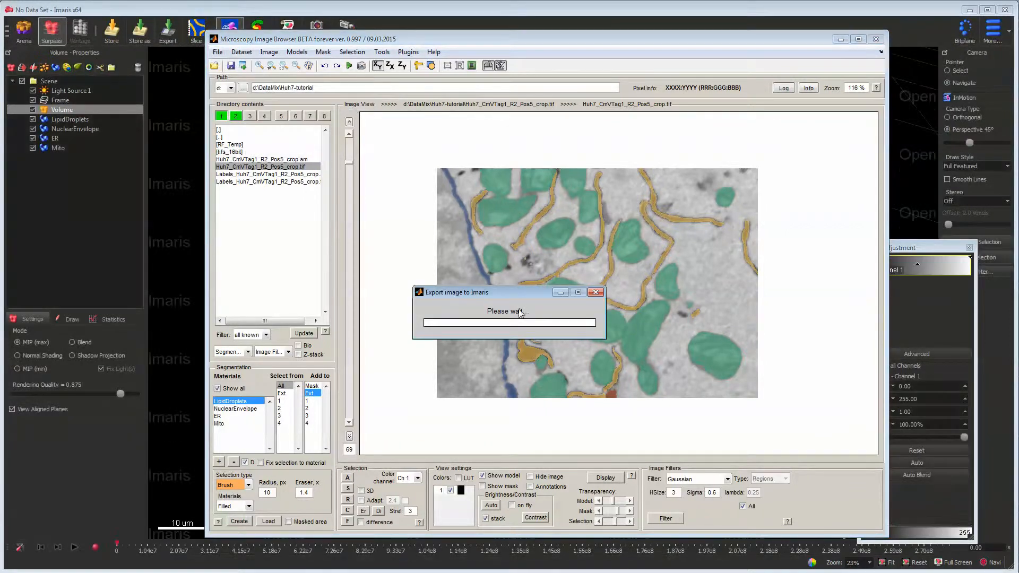
pyautogui.click(481, 15)
pyautogui.moveTo(546, 337); pyautogui.dragTo(567, 314)
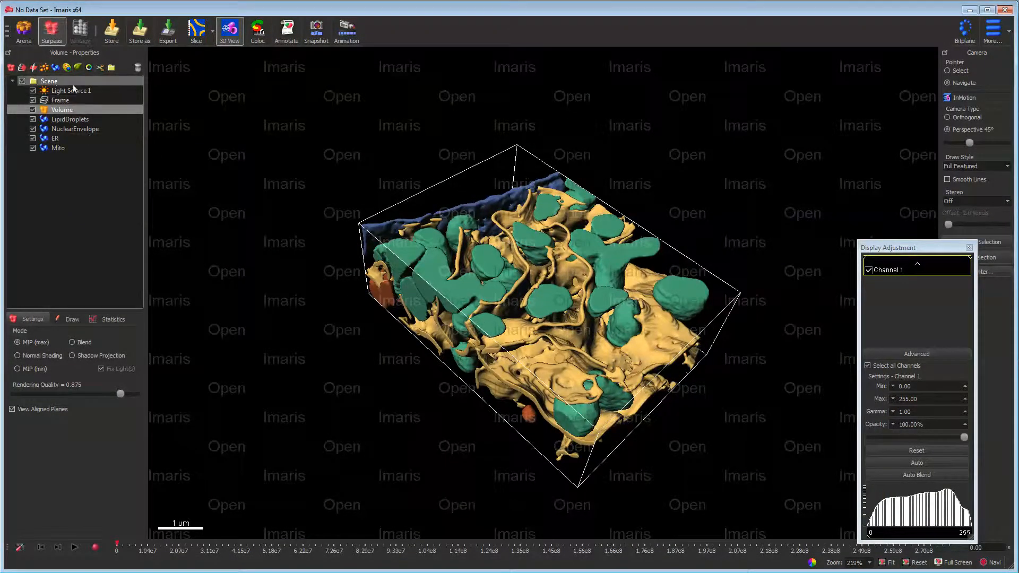
# - Add an XY-plane Ortho Slicer to the scene and move its slice position to about 1.72 um
pyautogui.click(22, 66)
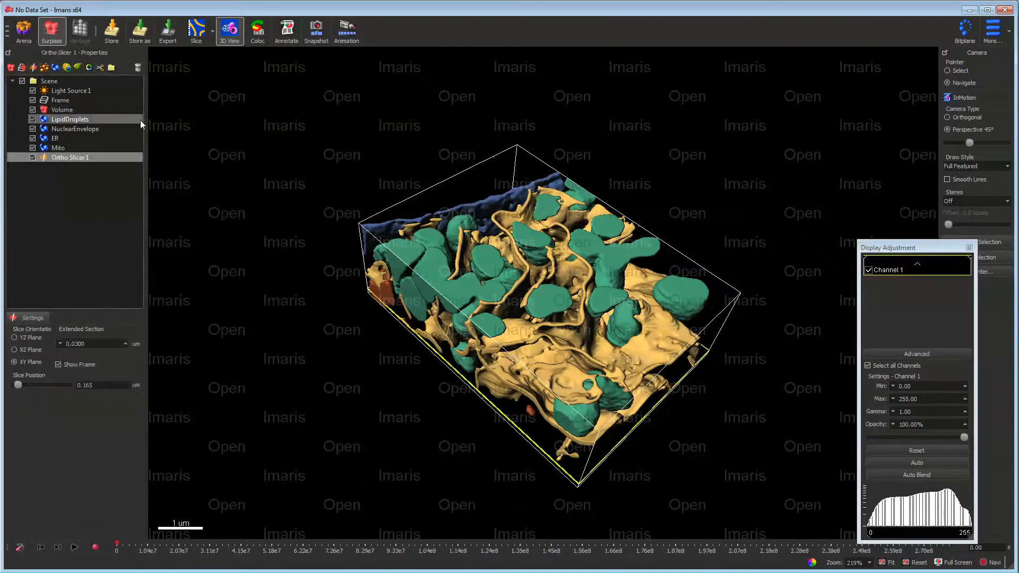
pyautogui.moveTo(568, 314); pyautogui.dragTo(579, 304)
pyautogui.press('Escape')
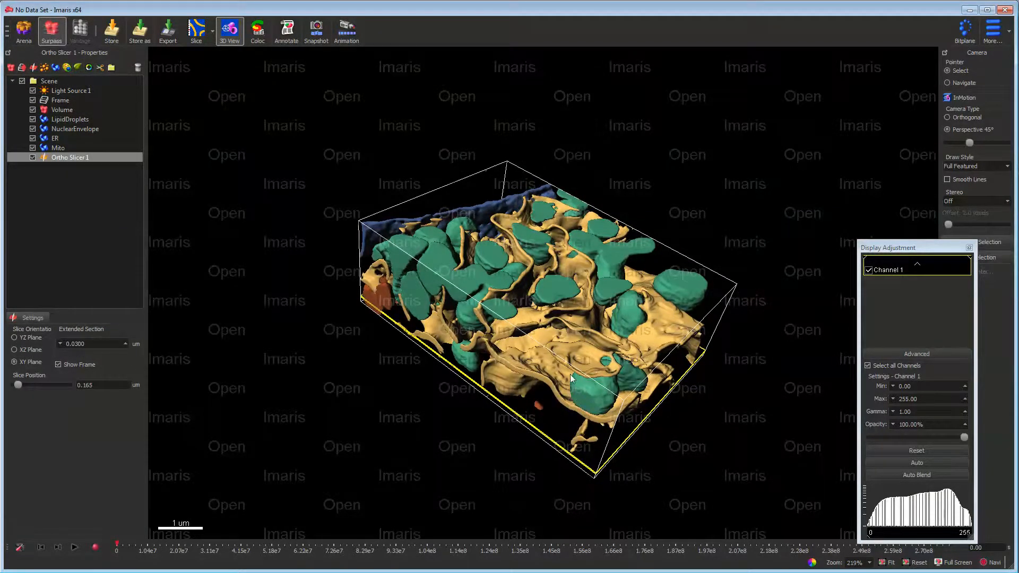
# - Hide the Mito, ER, NuclearEnvelope and LipidDroplets surfaces in the scene
pyautogui.click(33, 147)
pyautogui.click(33, 138)
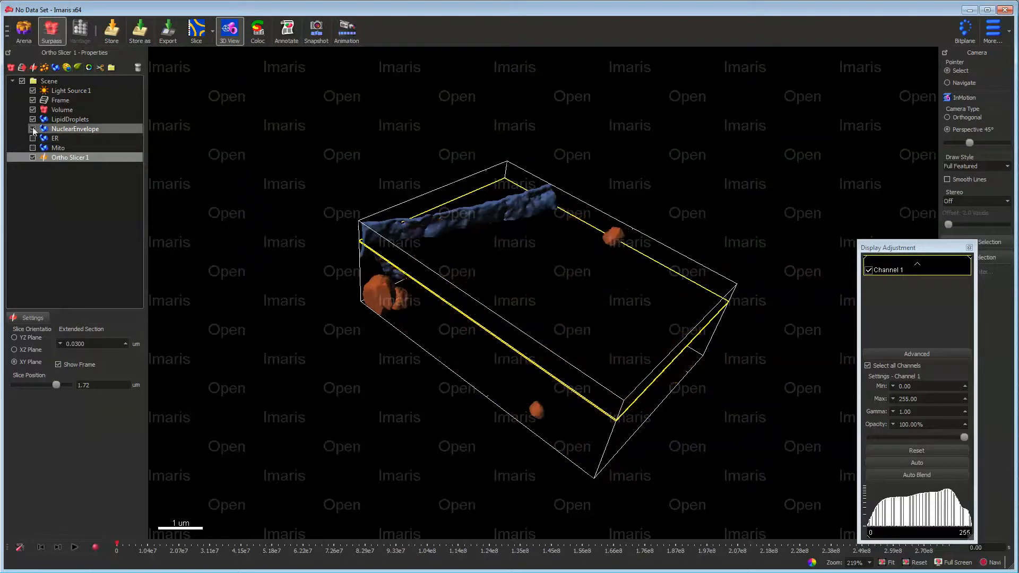
pyautogui.click(32, 128)
pyautogui.click(33, 119)
pyautogui.press('Escape')
pyautogui.moveTo(590, 354); pyautogui.dragTo(598, 360)
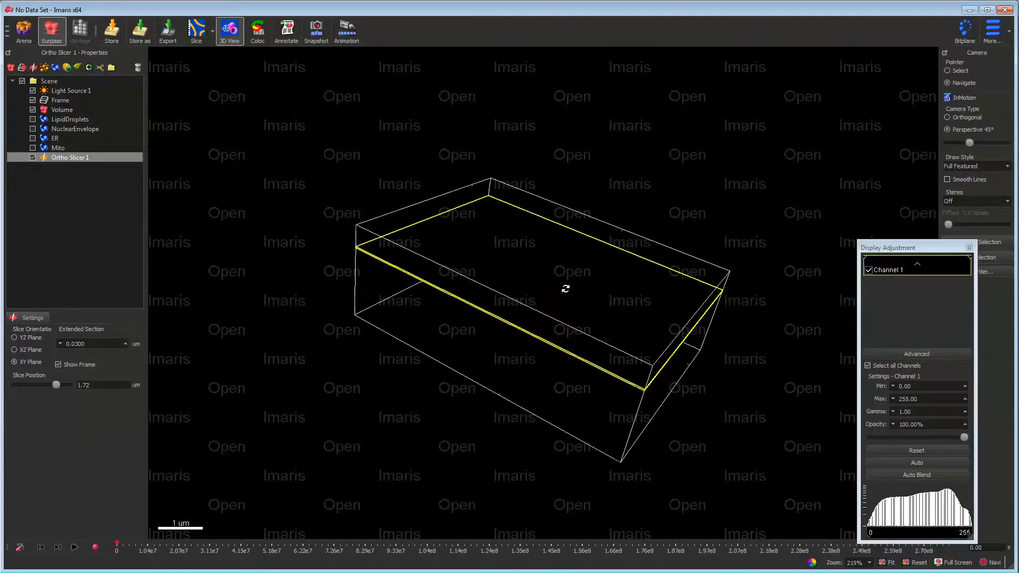
pyautogui.moveTo(565, 289); pyautogui.dragTo(545, 306)
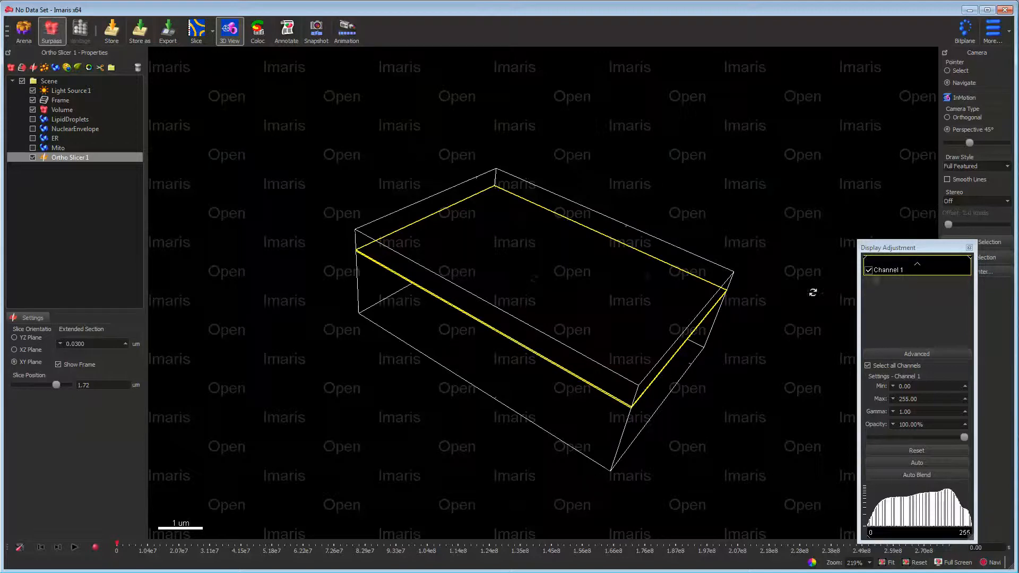
# - Set Channel 1's base color to red 0.988, green 0.988 and blue 0.988
pyautogui.click(890, 271)
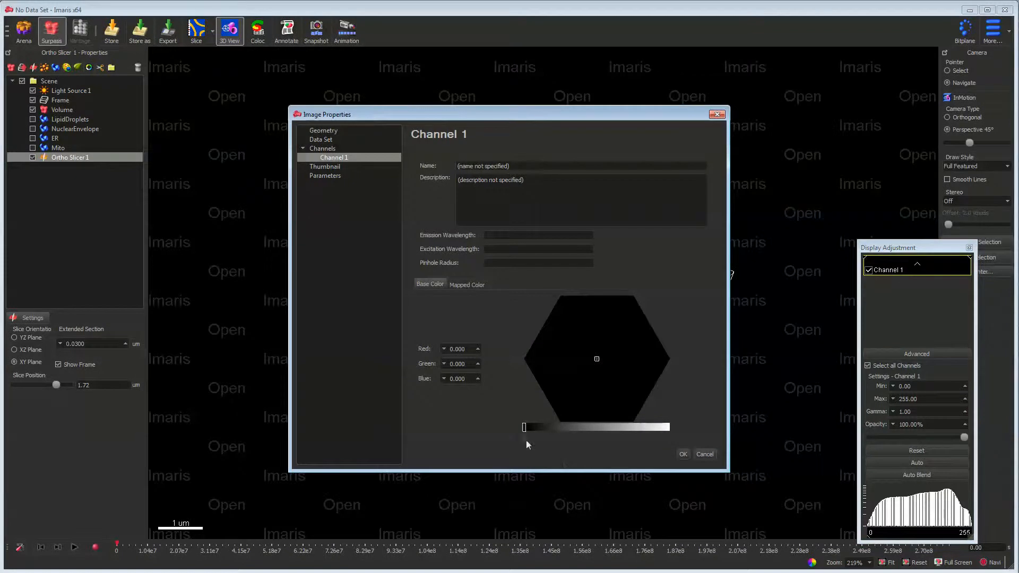
pyautogui.click(664, 428)
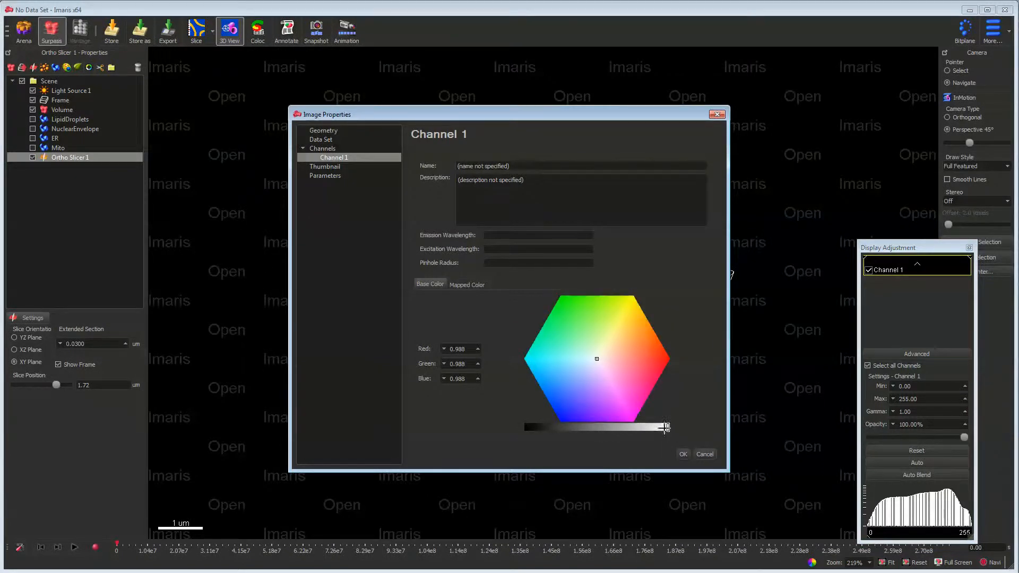
pyautogui.click(683, 455)
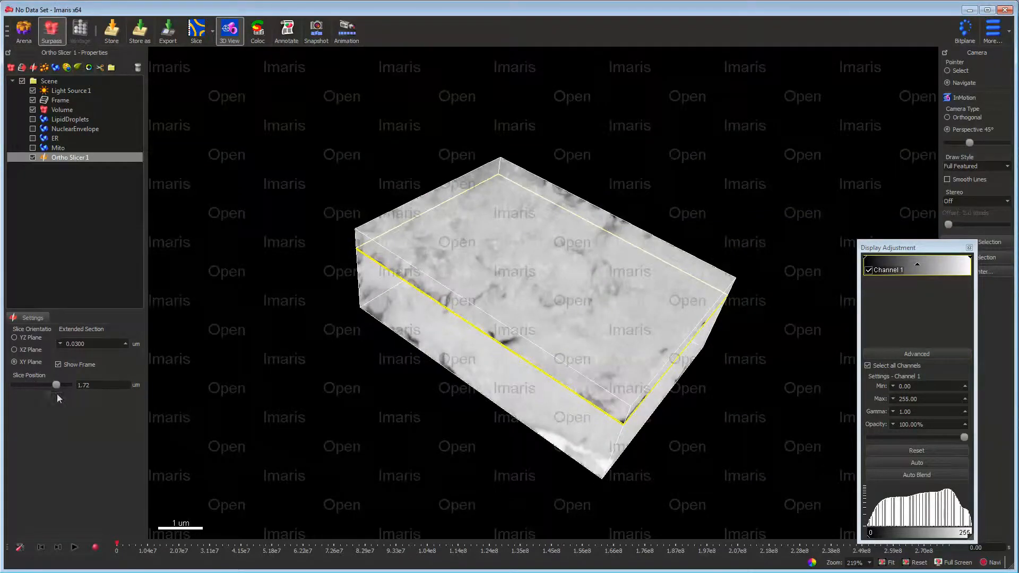
pyautogui.moveTo(631, 302); pyautogui.dragTo(653, 286)
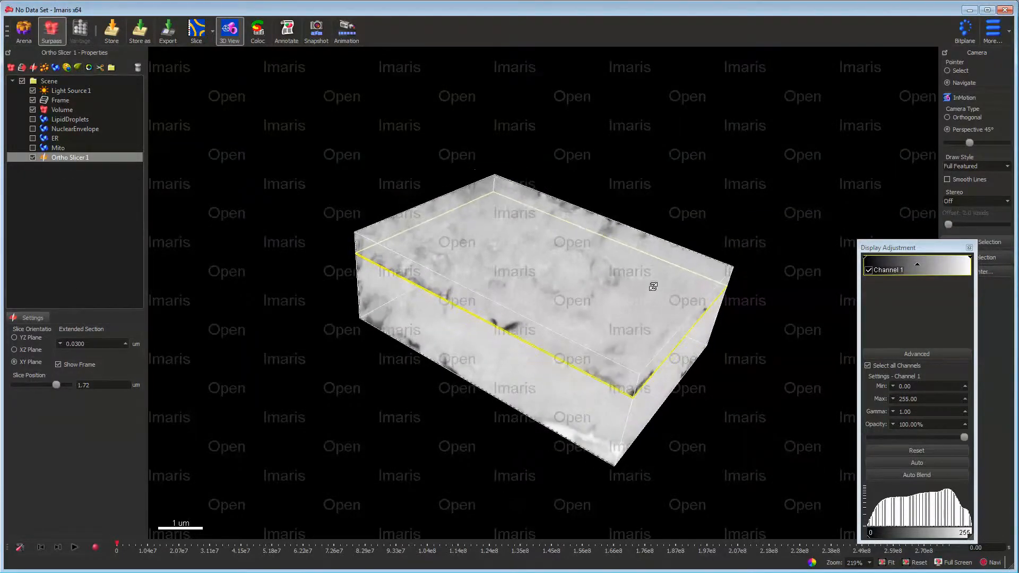
# - Hide the Volume in the scene and move the Ortho Slicer's slice position to about 1.03 um
pyautogui.click(34, 110)
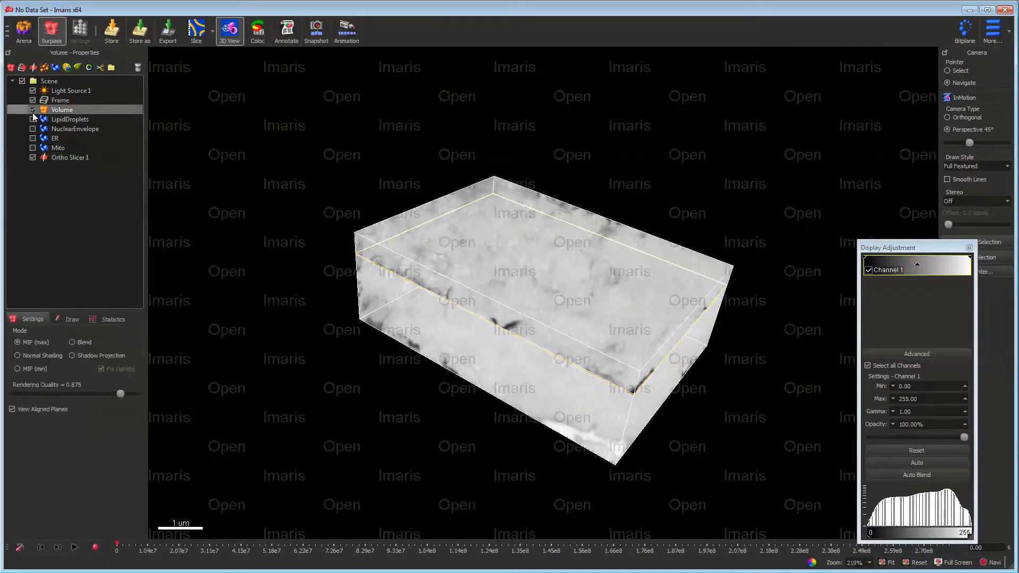
pyautogui.click(33, 110)
pyautogui.click(69, 157)
pyautogui.press('Escape')
pyautogui.moveTo(583, 329); pyautogui.dragTo(583, 357)
pyautogui.press('Escape')
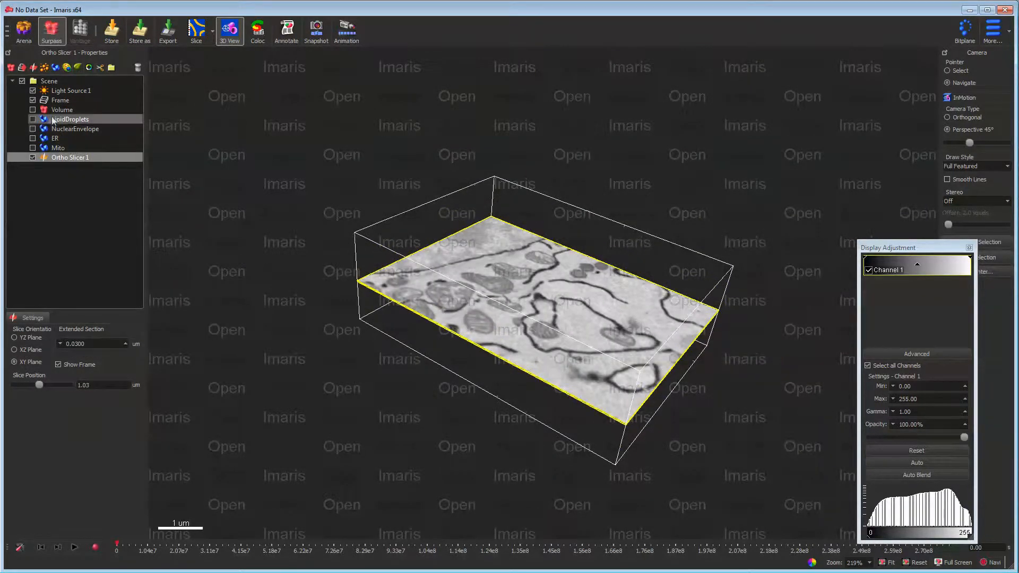
# - Show the Volume again, render it in MIP (min) mode and rotate the scene to inspect it
pyautogui.click(32, 110)
pyautogui.click(18, 368)
pyautogui.press('Escape')
pyautogui.moveTo(618, 418); pyautogui.dragTo(551, 438)
pyautogui.press('Escape')
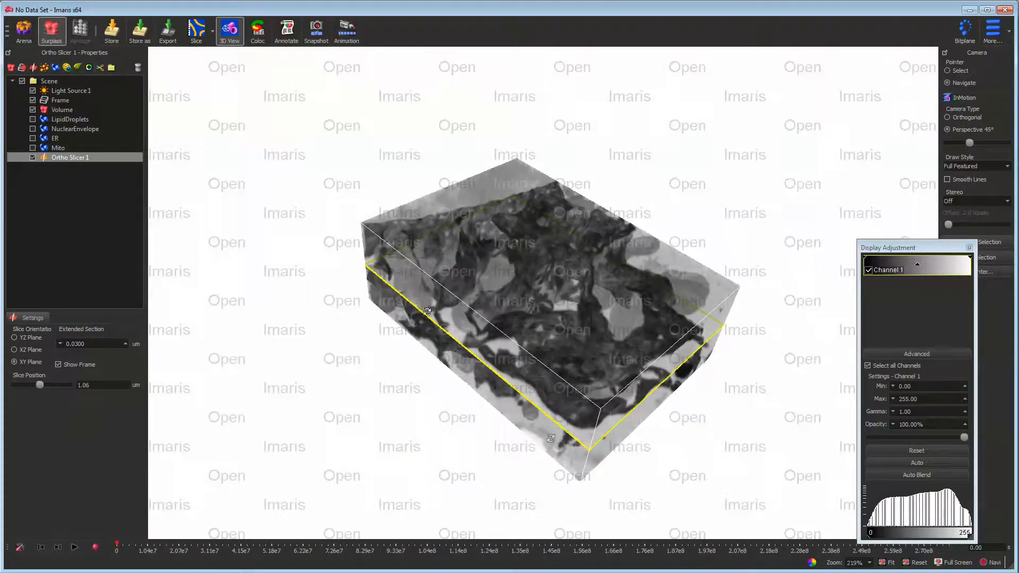
# - Switch to Microscopy Image Browser, hide the model overlay on the Huh7 image and invert the image
pyautogui.click(608, 572)
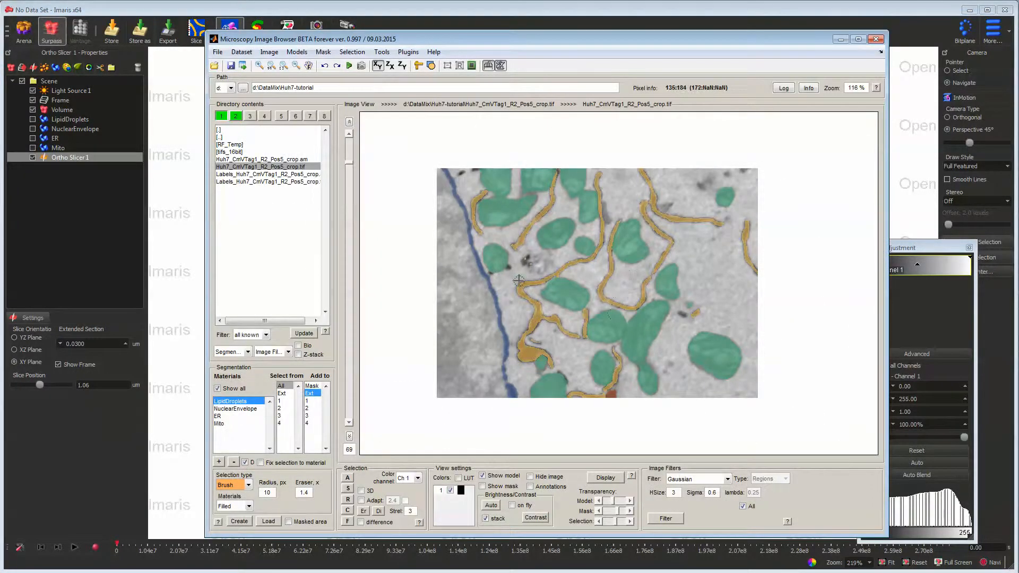
pyautogui.scroll(-1, 518, 280)
pyautogui.scroll(-1, 514, 264)
pyautogui.press('space')
pyautogui.click(323, 53)
pyautogui.moveTo(269, 58)
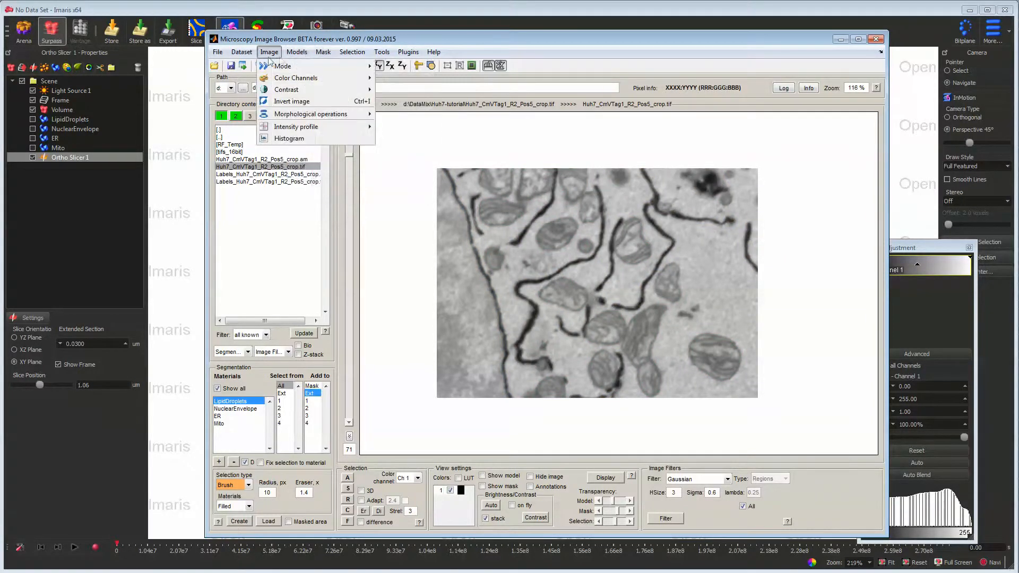
pyautogui.moveTo(362, 59)
pyautogui.click(360, 102)
pyautogui.scroll(-1, 576, 272)
pyautogui.scroll(9, 576, 272)
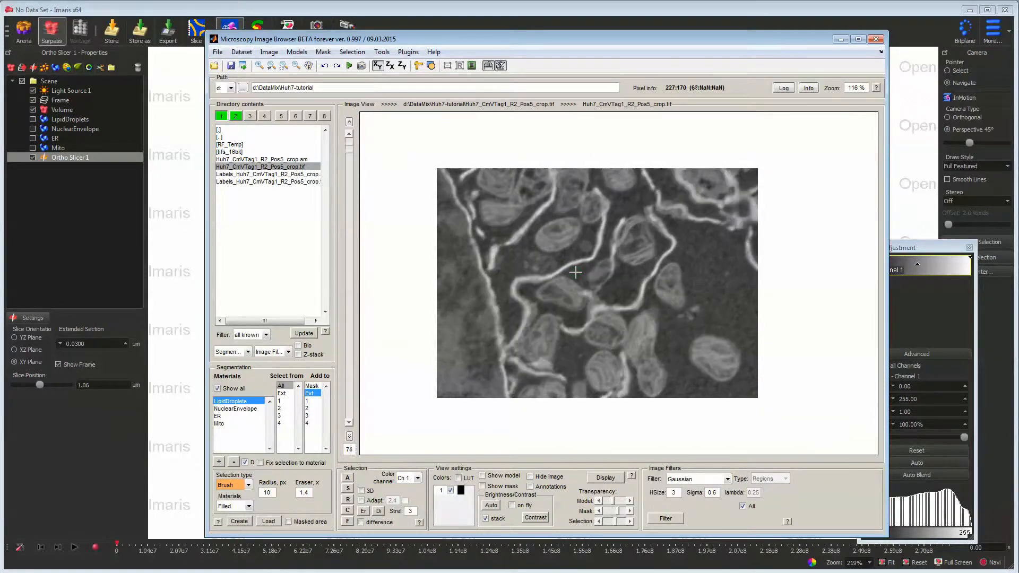
# - Return to Imaris and show the Mito, ER, NuclearEnvelope and LipidDroplets surfaces together with the Volume
pyautogui.click(424, 22)
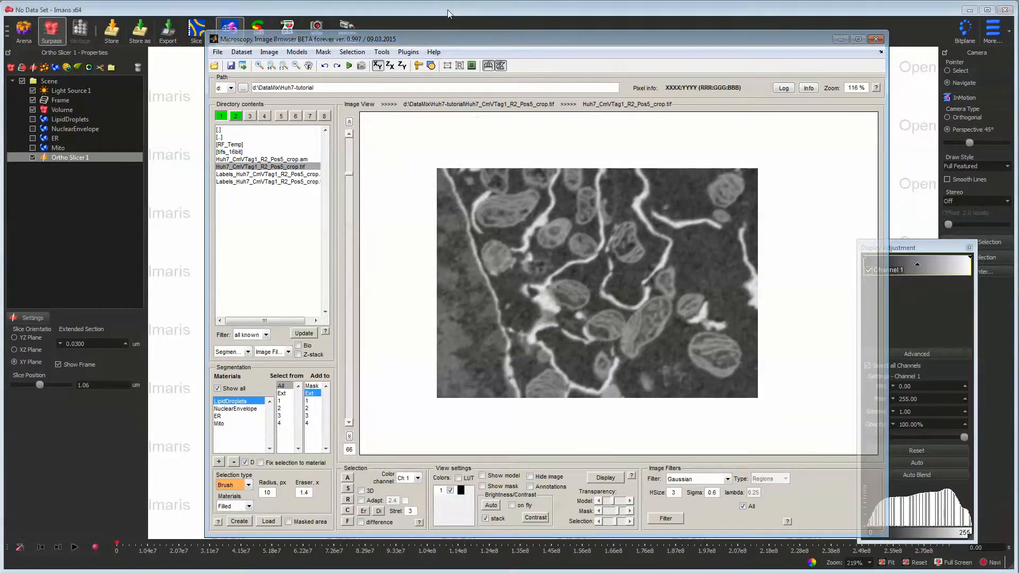
pyautogui.moveTo(571, 312); pyautogui.dragTo(552, 304)
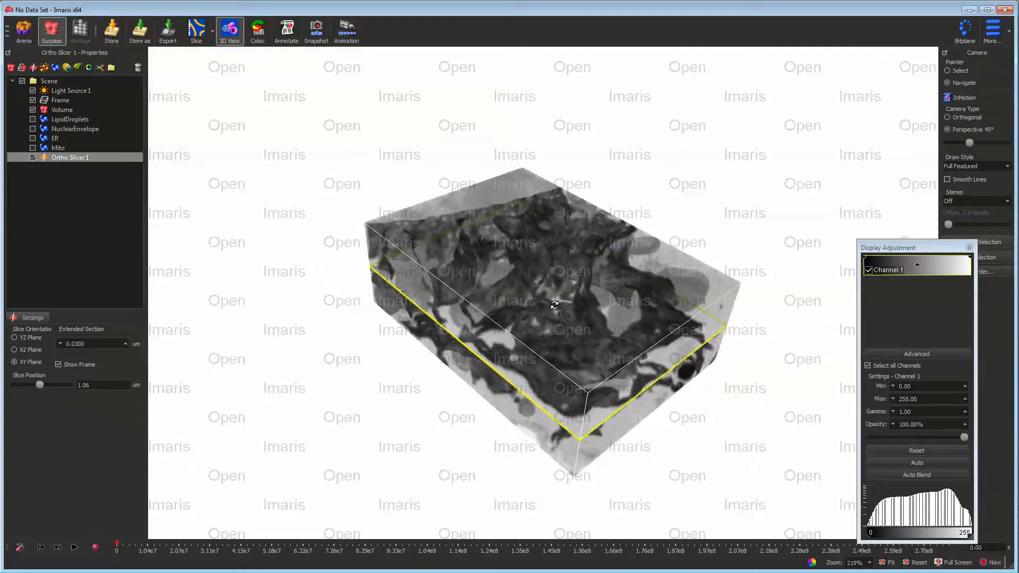
pyautogui.click(32, 147)
pyautogui.click(33, 138)
pyautogui.click(32, 128)
pyautogui.click(32, 119)
pyautogui.moveTo(583, 376); pyautogui.dragTo(591, 397)
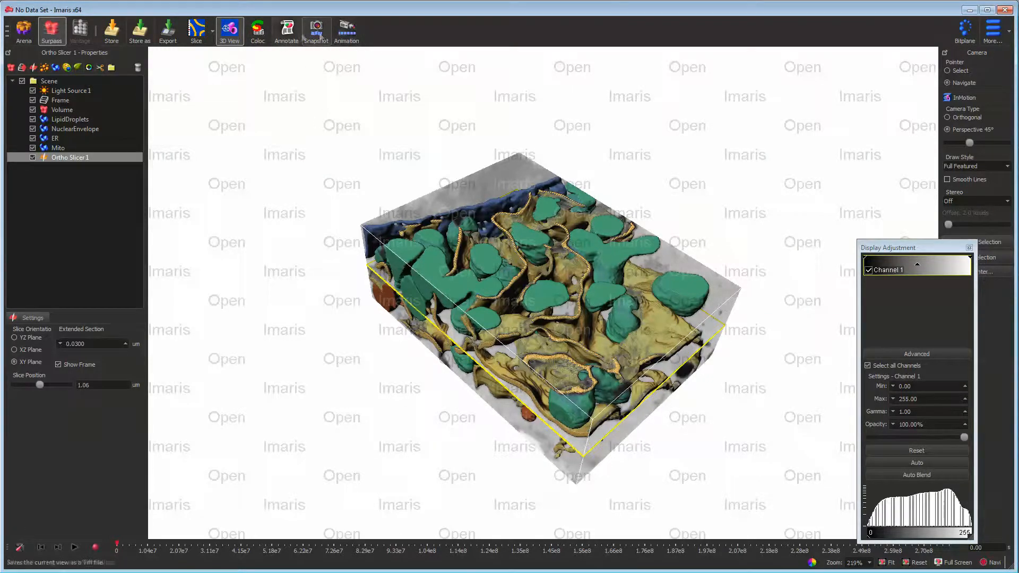
pyautogui.moveTo(537, 344); pyautogui.dragTo(591, 314)
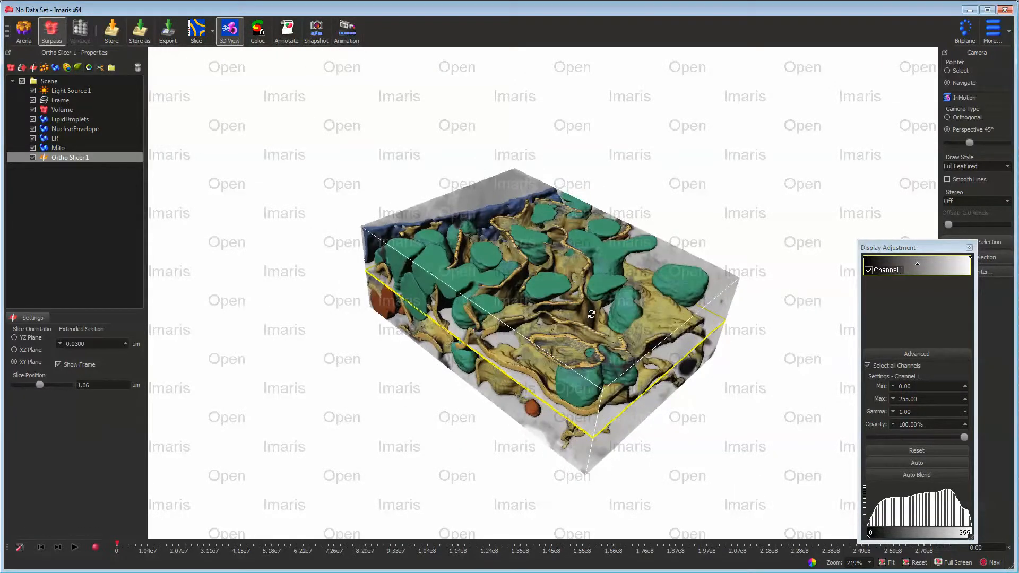
# - Hide the Volume and view the surfaces with the ortho slice up close from a lower angle
pyautogui.click(33, 110)
pyautogui.moveTo(570, 339); pyautogui.dragTo(552, 355)
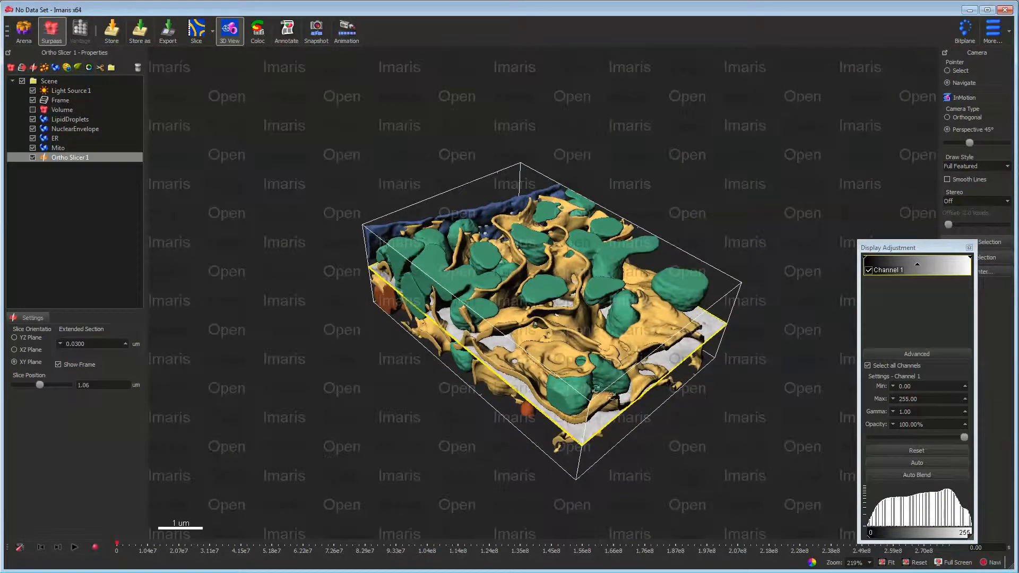
pyautogui.scroll(2, 612, 397)
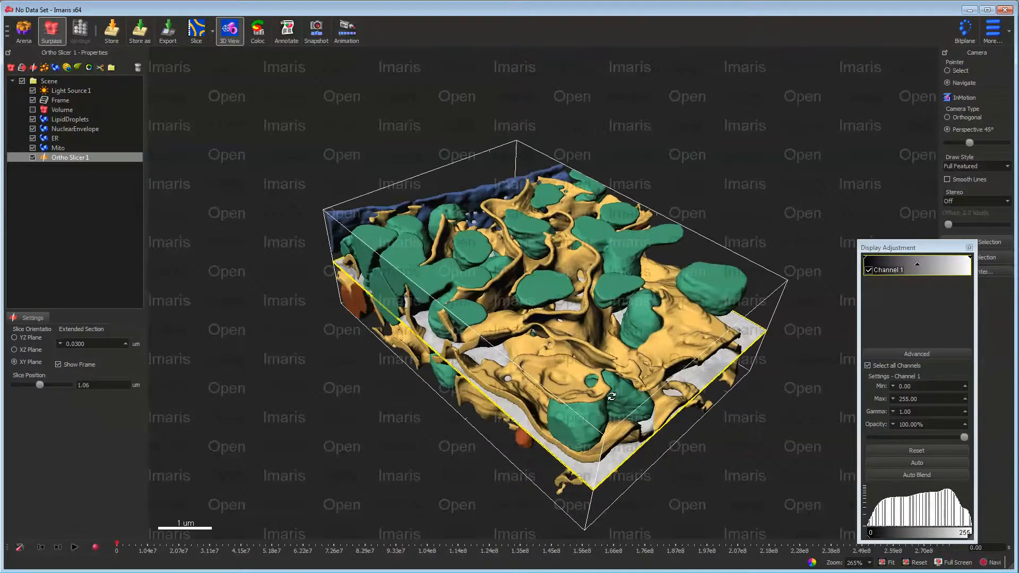
pyautogui.moveTo(553, 335); pyautogui.dragTo(626, 311)
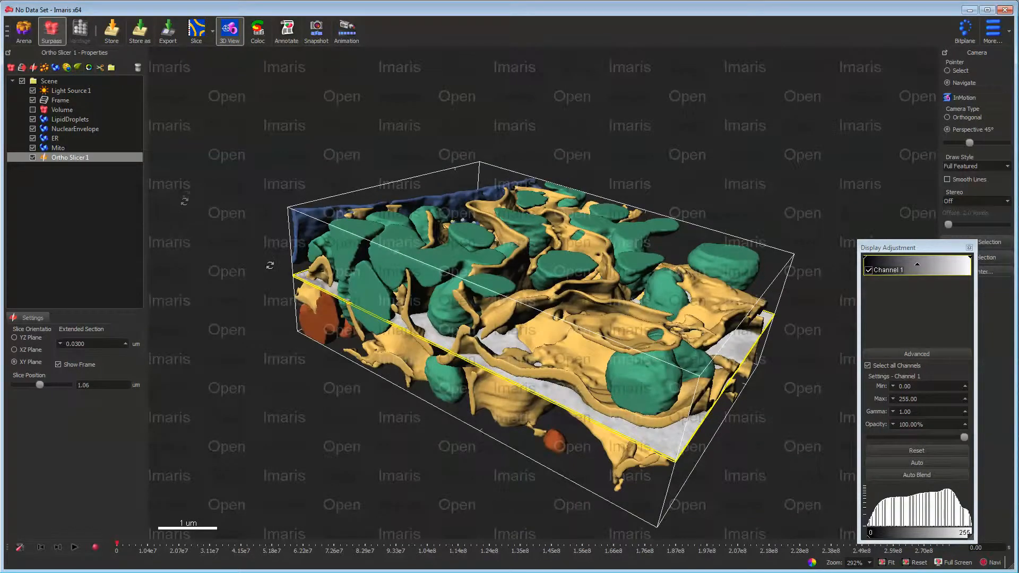
# - Leave the Huh7 scene for the Arena without saving, open the PlantCell dataset and inspect its volume in 3D
pyautogui.click(23, 33)
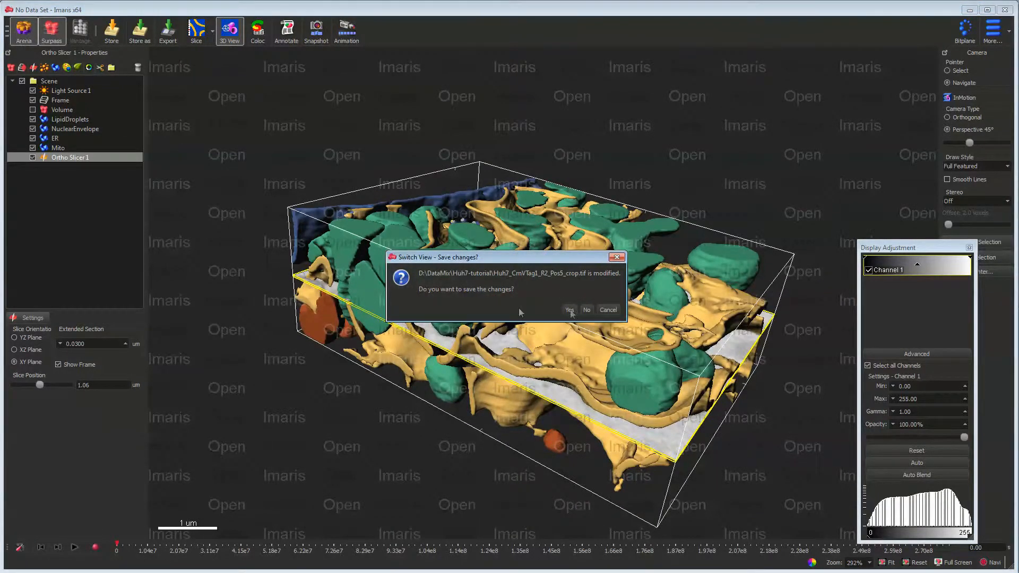
pyautogui.click(586, 310)
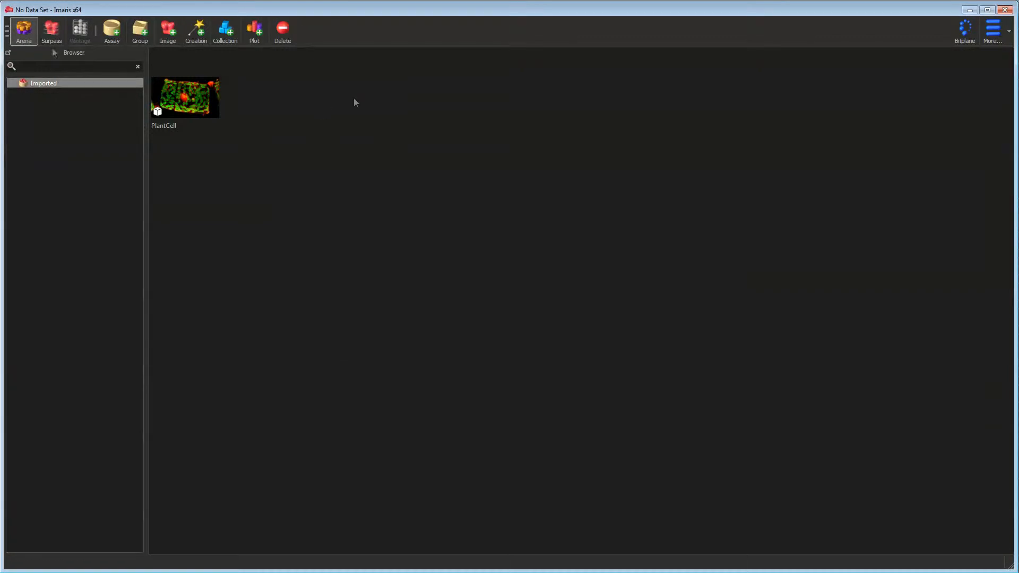
pyautogui.doubleClick(189, 106)
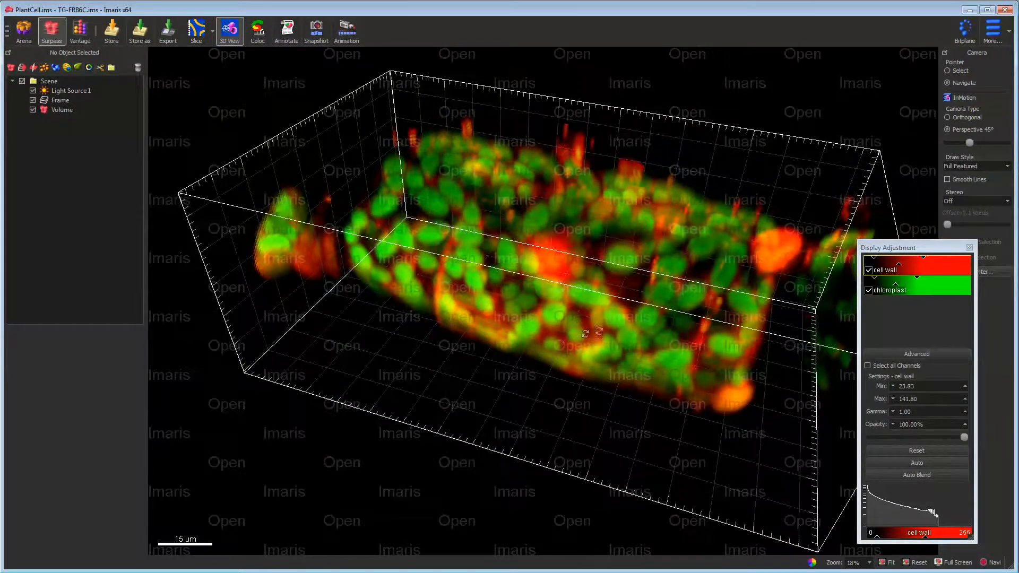
pyautogui.moveTo(237, 170); pyautogui.dragTo(545, 289)
pyautogui.scroll(8, 545, 290)
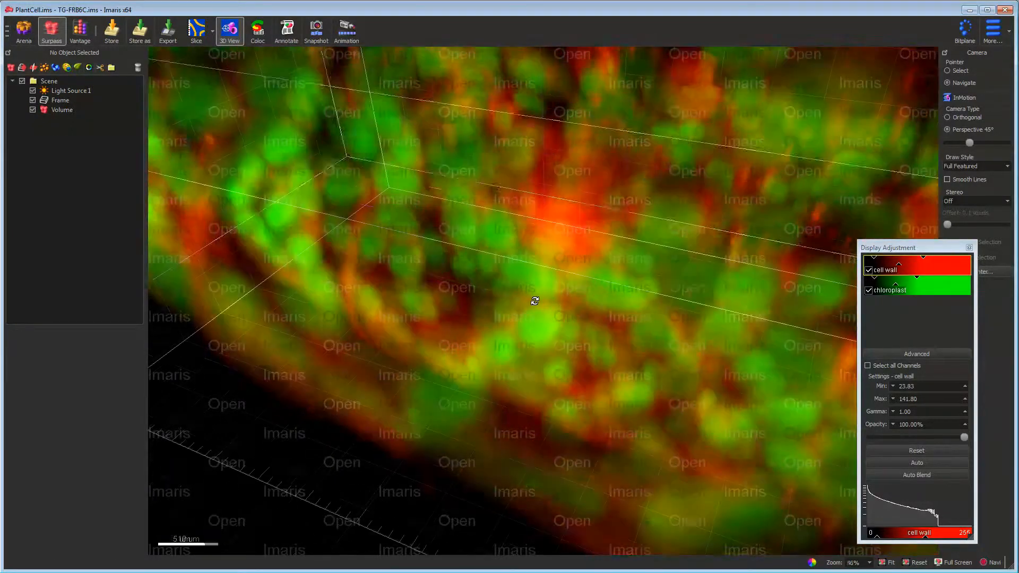
pyautogui.scroll(-4, 543, 287)
pyautogui.scroll(-5, 543, 287)
pyautogui.moveTo(543, 287); pyautogui.dragTo(544, 333)
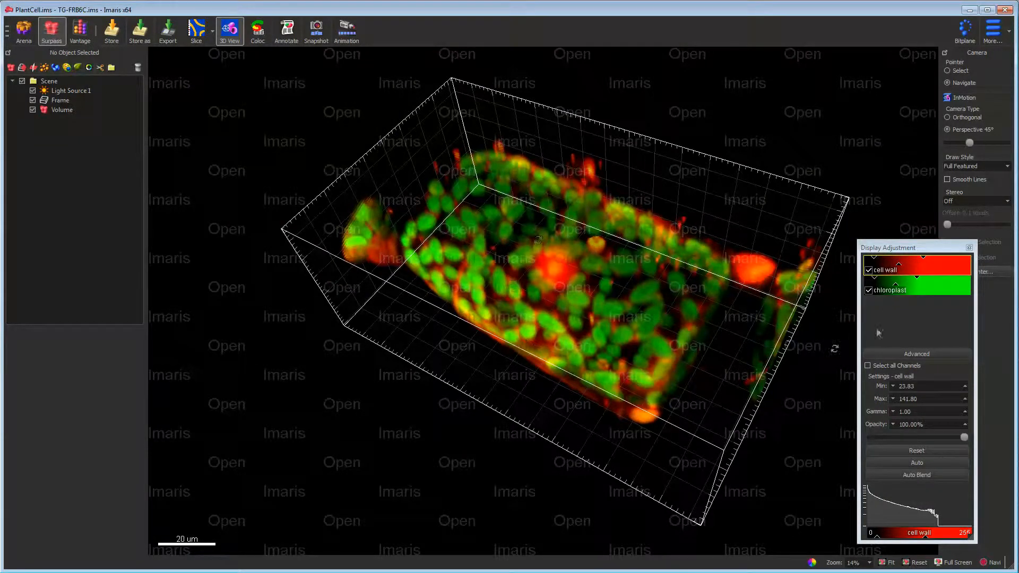
pyautogui.moveTo(613, 328); pyautogui.dragTo(593, 234)
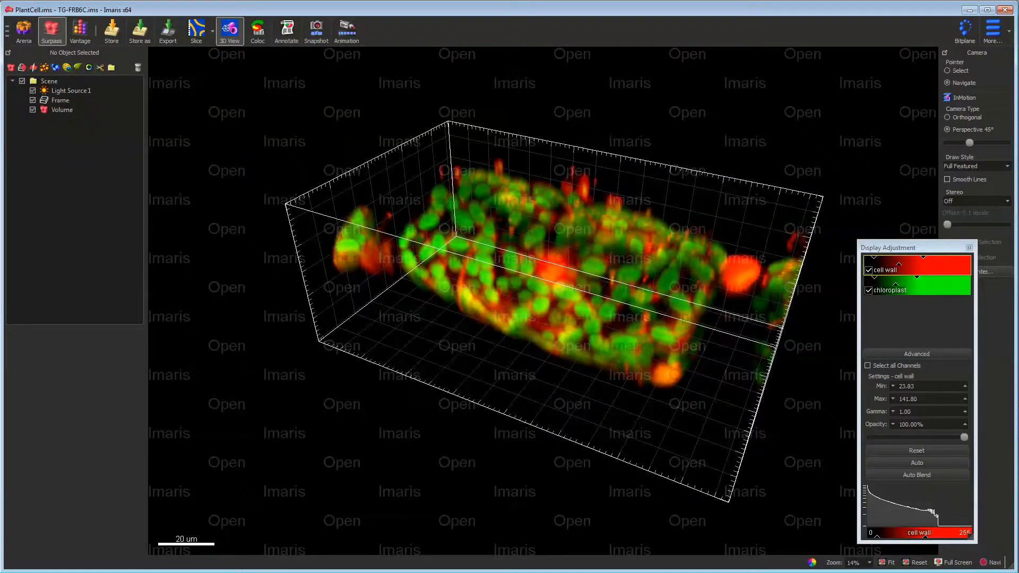
# - Switch to Microscopy Image Browser and import the PlantCell dataset from Imaris into the third image buffer
pyautogui.hotkey('alt', 'Tab')
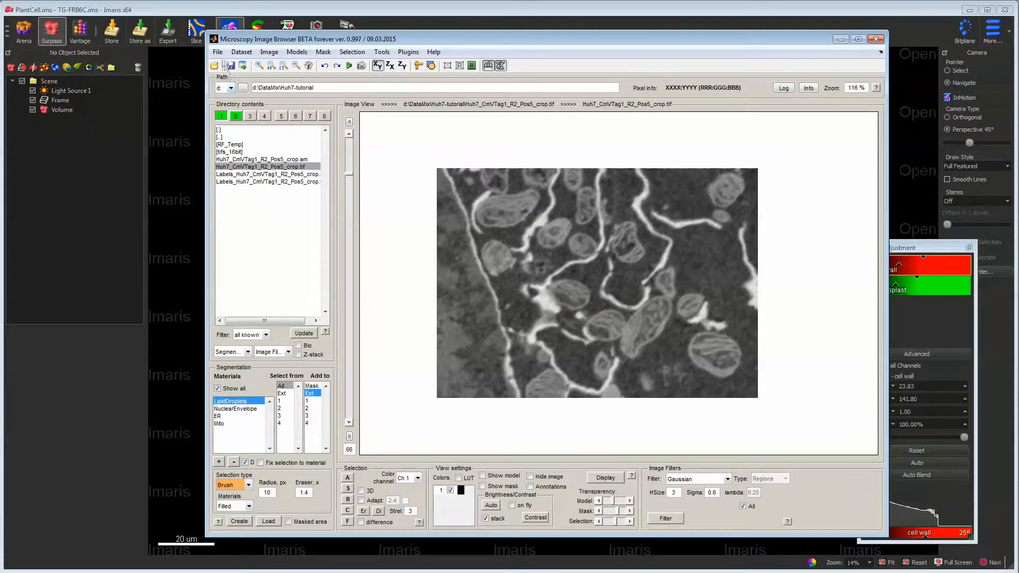
pyautogui.click(250, 116)
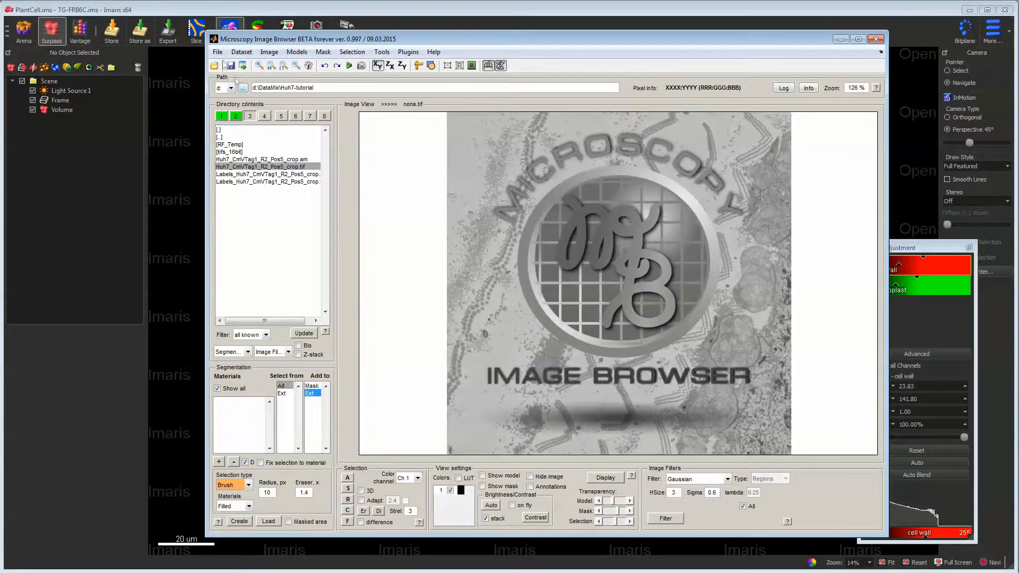
pyautogui.click(217, 51)
pyautogui.moveTo(227, 68)
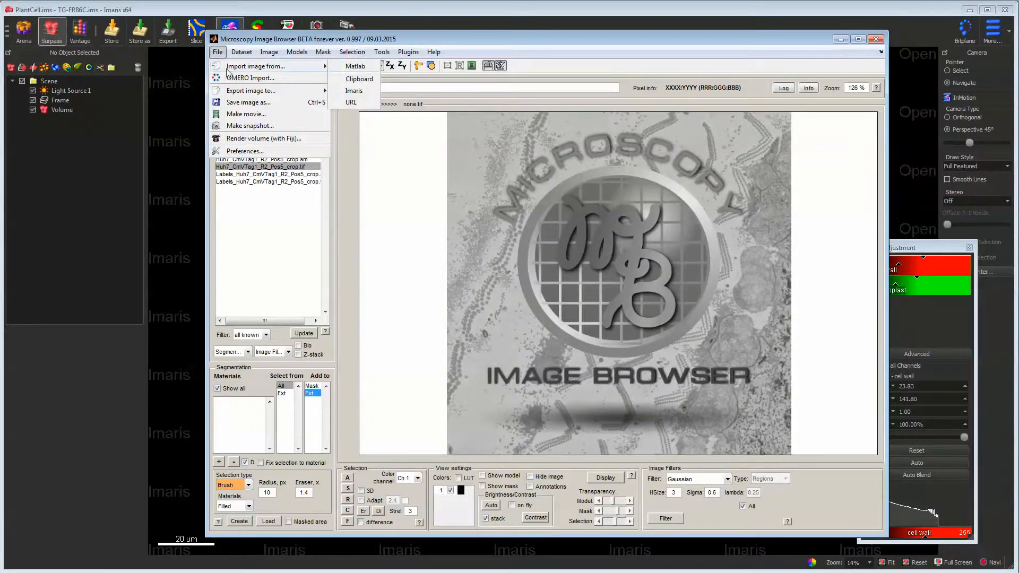
pyautogui.click(354, 91)
pyautogui.scroll(-15, 611, 347)
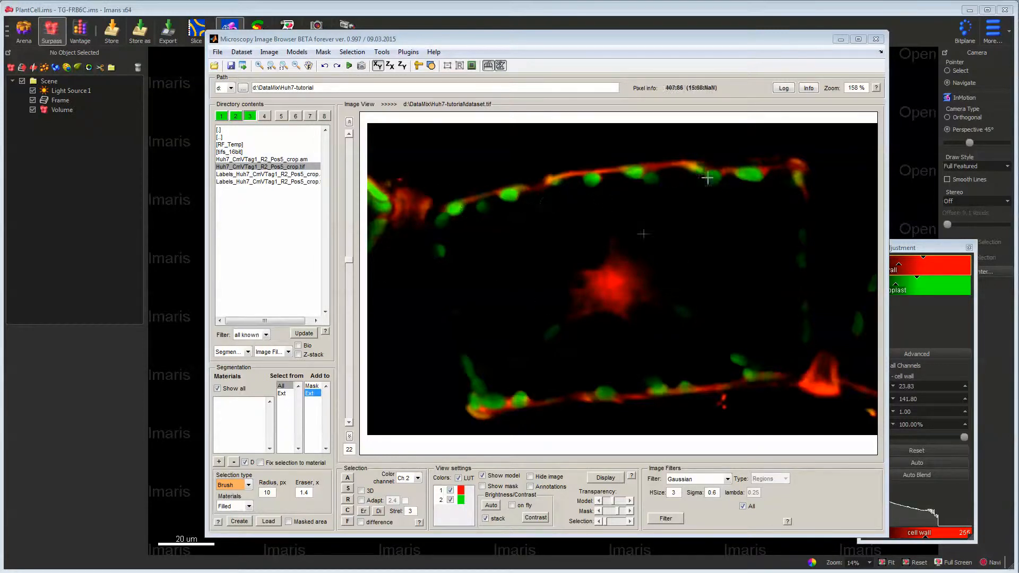
# - Display only channel 2 without LUT colors and select its bright objects by BW thresholding with a low limit of 42
pyautogui.click(458, 478)
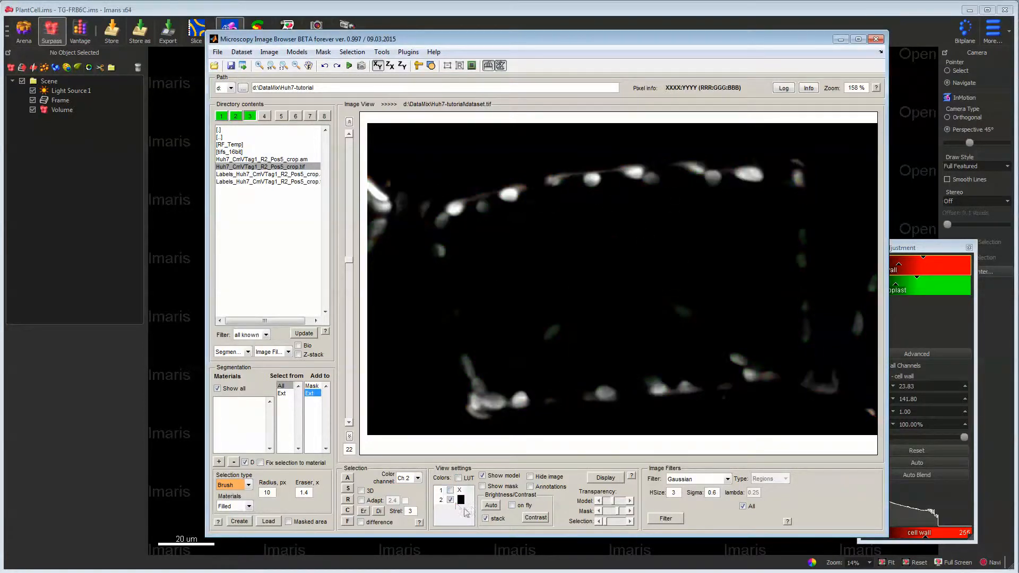
pyautogui.click(247, 485)
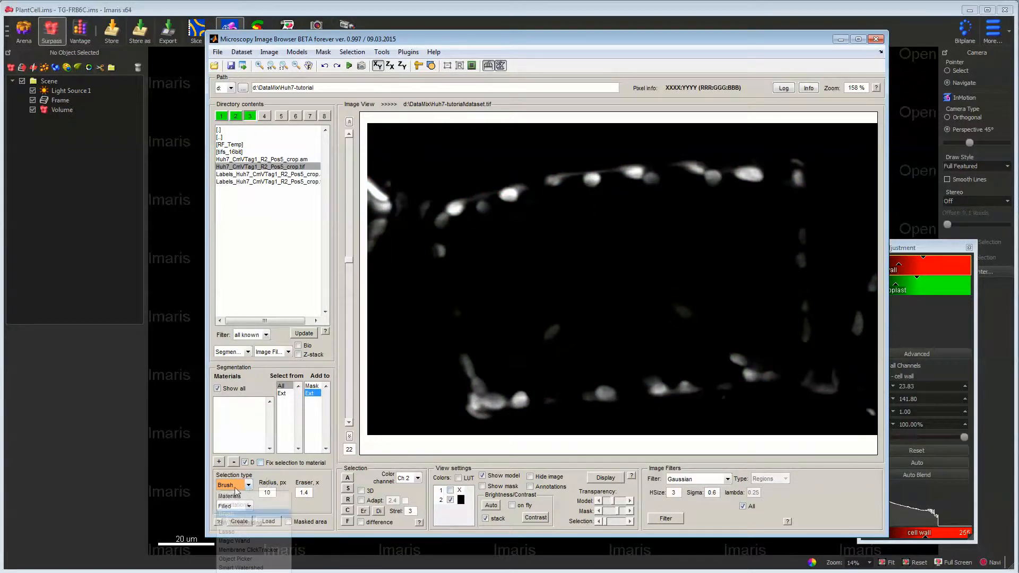
pyautogui.click(274, 525)
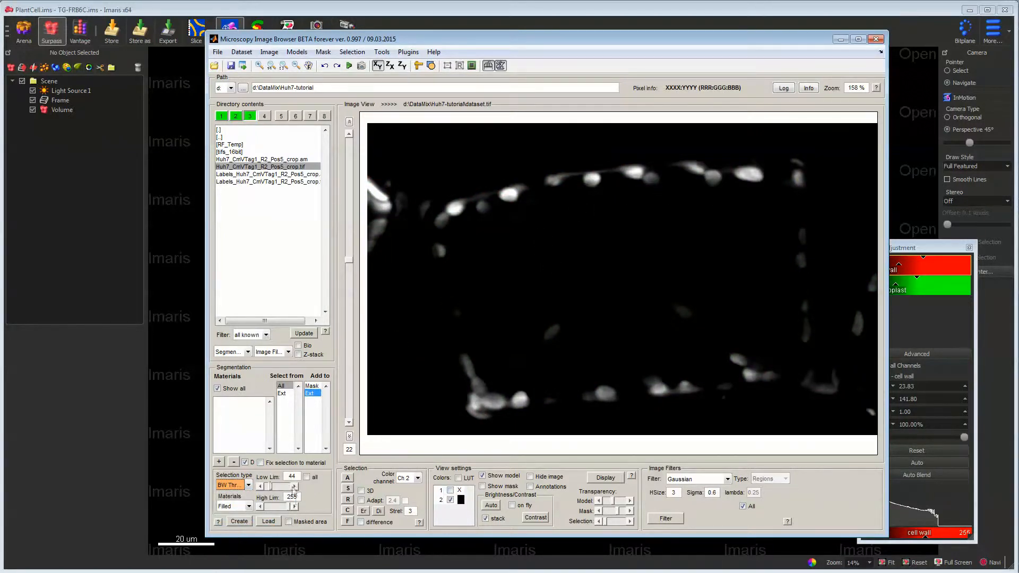
pyautogui.moveTo(275, 488); pyautogui.dragTo(261, 490)
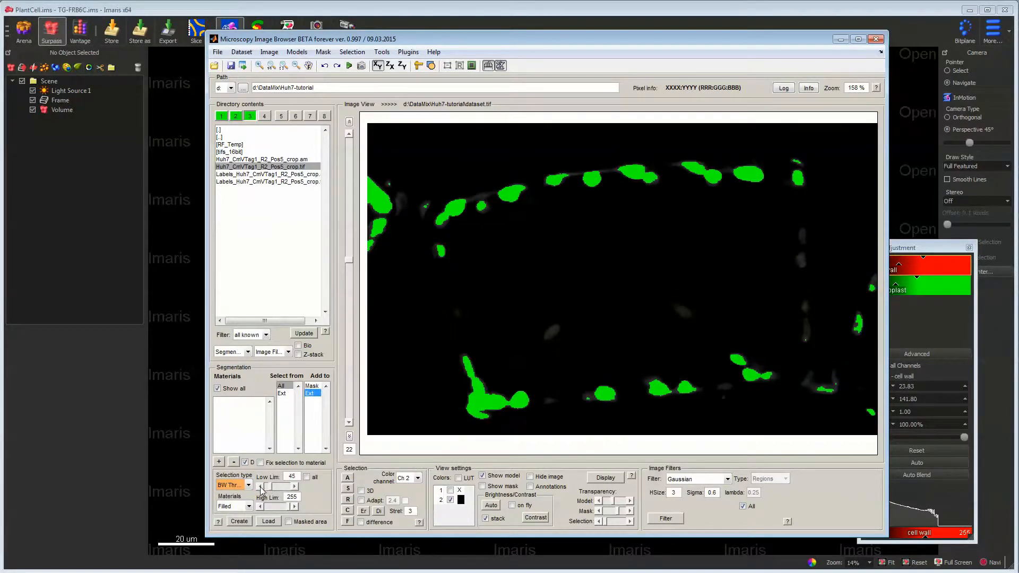
pyautogui.click(260, 487)
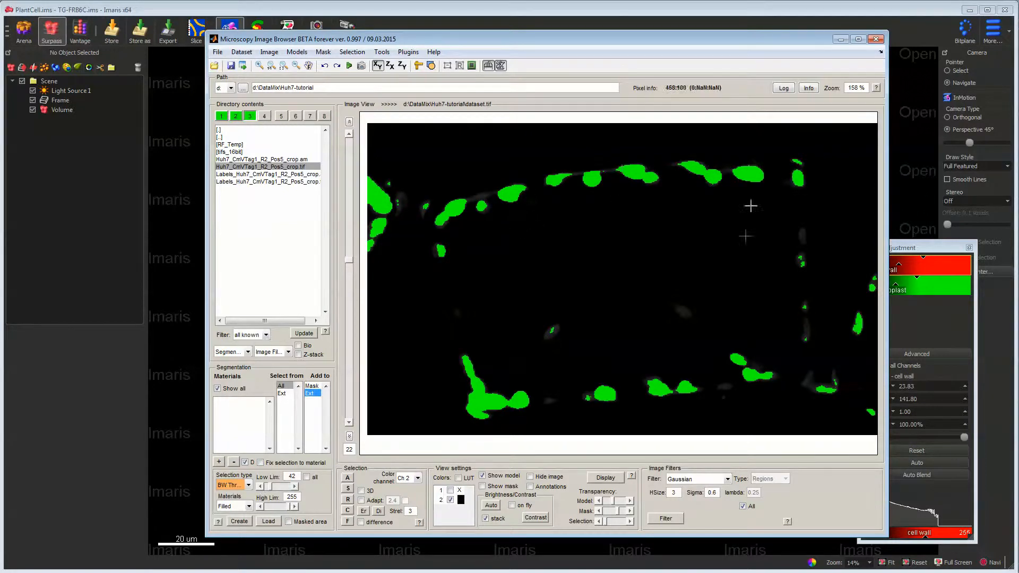
# - Apply the black-and-white threshold to all slices of the stack and check the selection across slices
pyautogui.scroll(6, 609, 263)
pyautogui.scroll(-7, 607, 260)
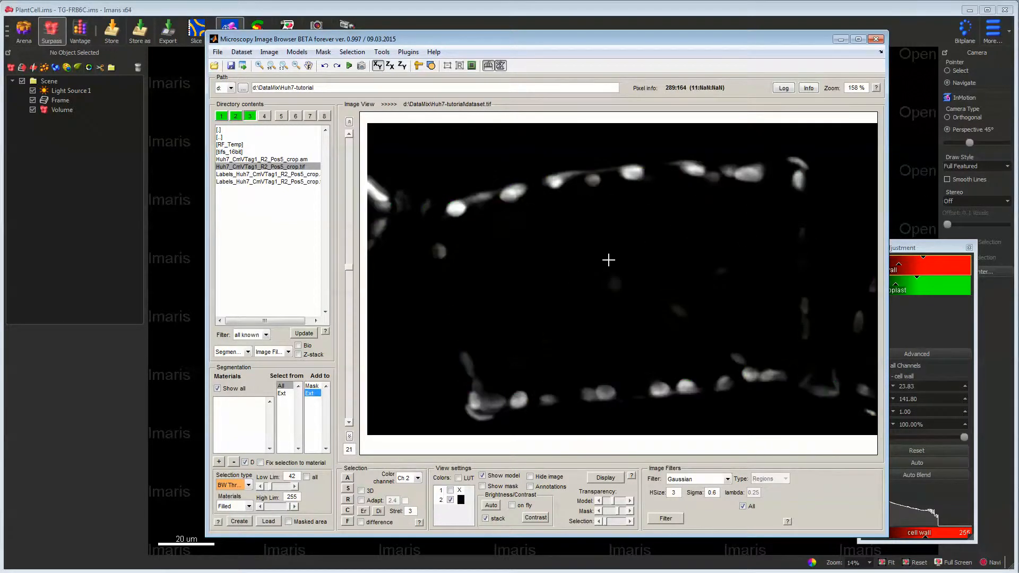
pyautogui.click(306, 477)
pyautogui.scroll(3, 606, 319)
pyautogui.scroll(-3, 607, 319)
pyautogui.scroll(6, 606, 319)
# - Add a new material to the model and assign the thresholded selection on all slices to it
pyautogui.click(218, 462)
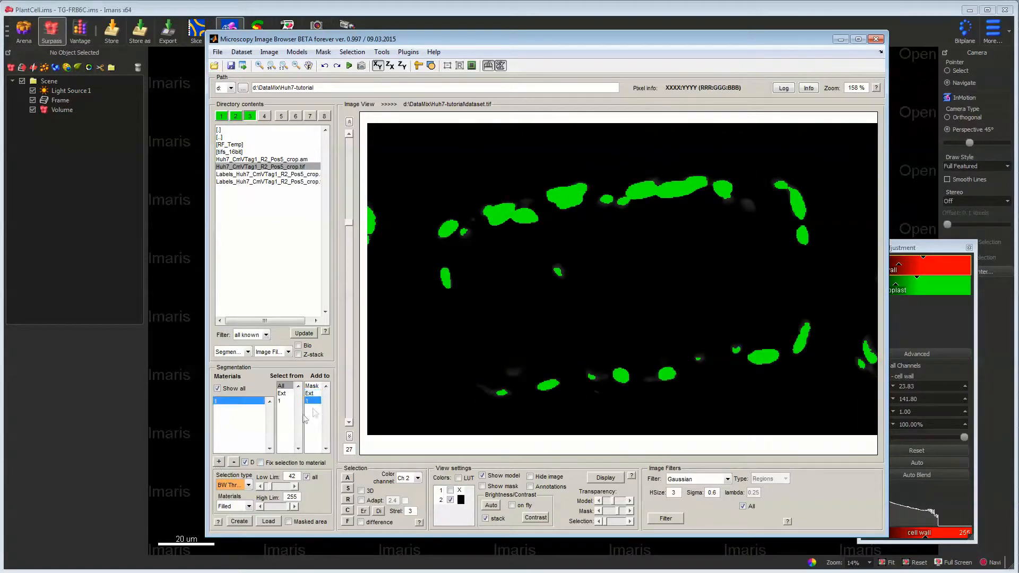
pyautogui.hotkey('shift', 'a')
pyautogui.scroll(7, 541, 295)
pyautogui.scroll(-6, 541, 295)
pyautogui.scroll(-3, 541, 295)
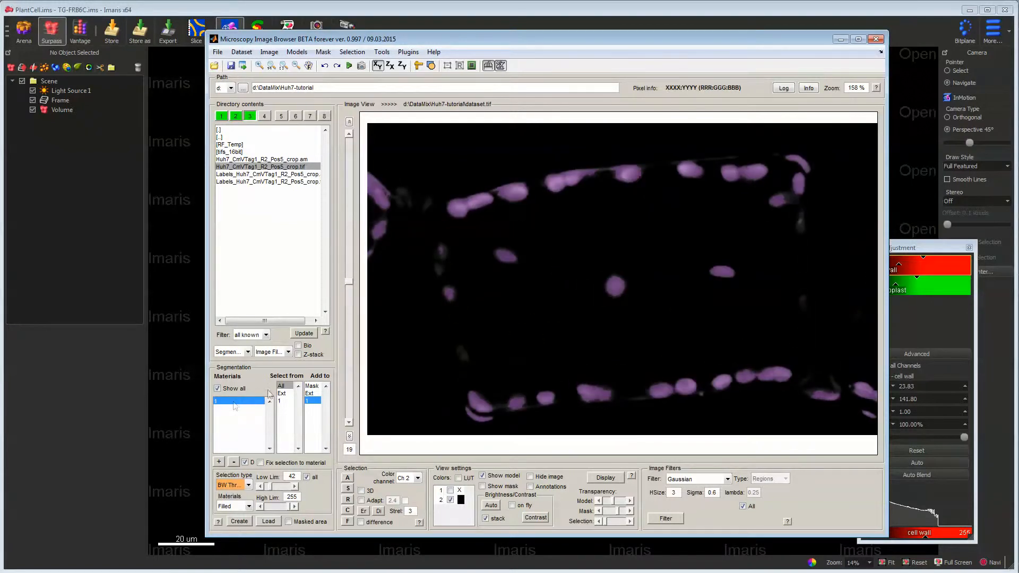
# - Calculate area statistics for material 1 as 3D objects over the whole volume and highlight objects in the range 1 to 100
pyautogui.rightClick(233, 402)
pyautogui.click(283, 440)
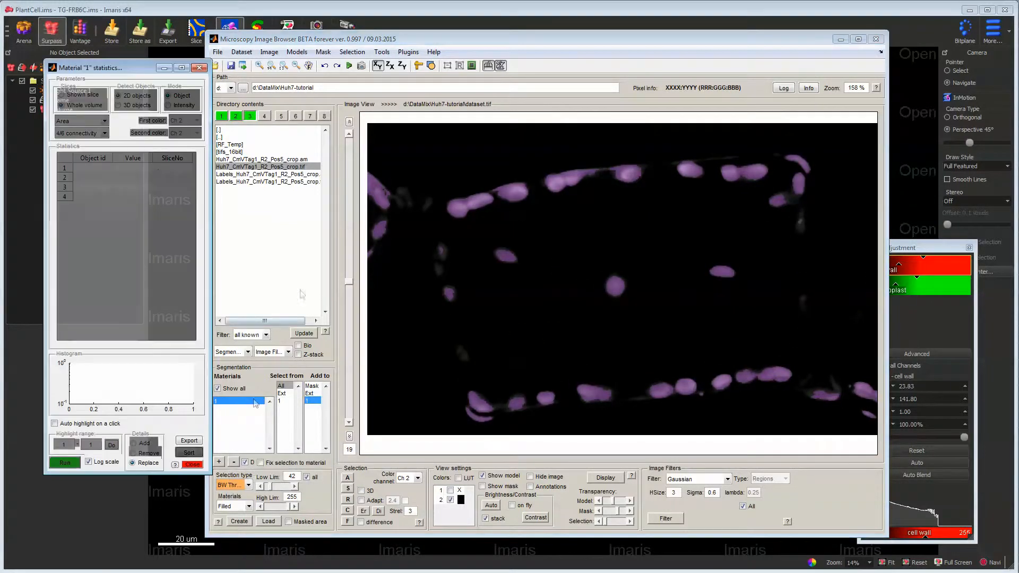
pyautogui.click(65, 462)
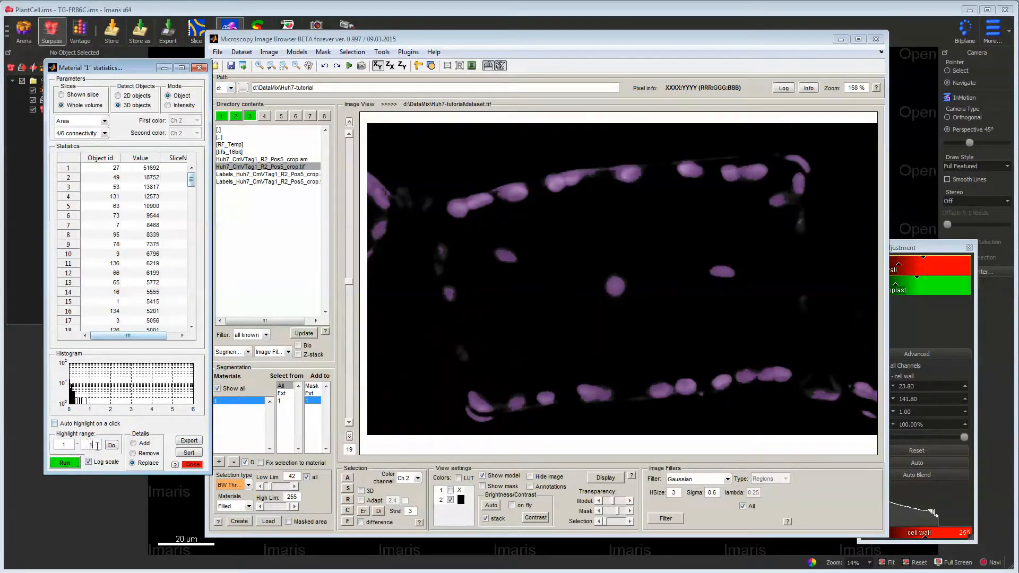
pyautogui.click(111, 446)
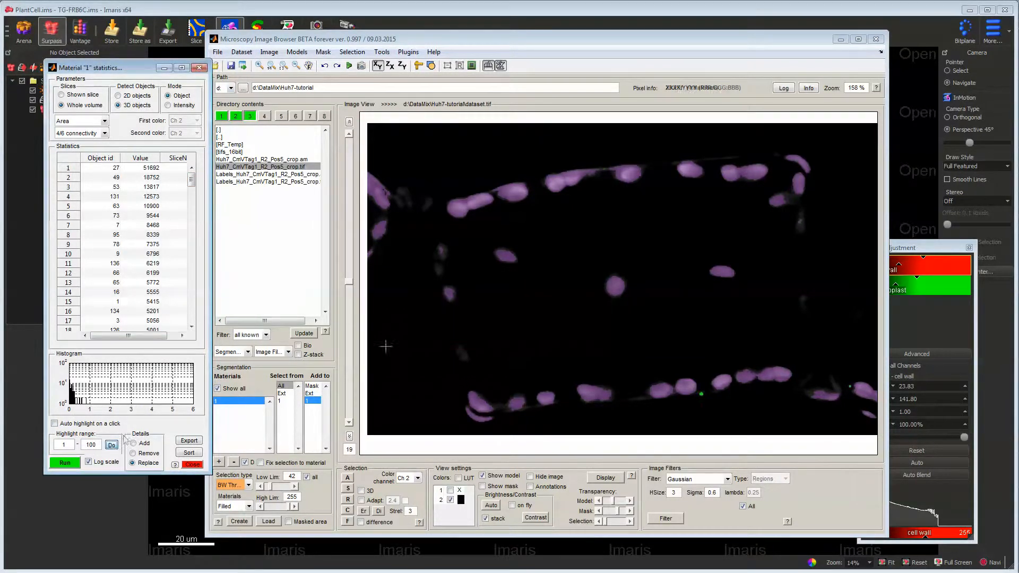
pyautogui.moveTo(348, 281); pyautogui.dragTo(344, 244)
pyautogui.moveTo(467, 326); pyautogui.dragTo(472, 339, button='right')
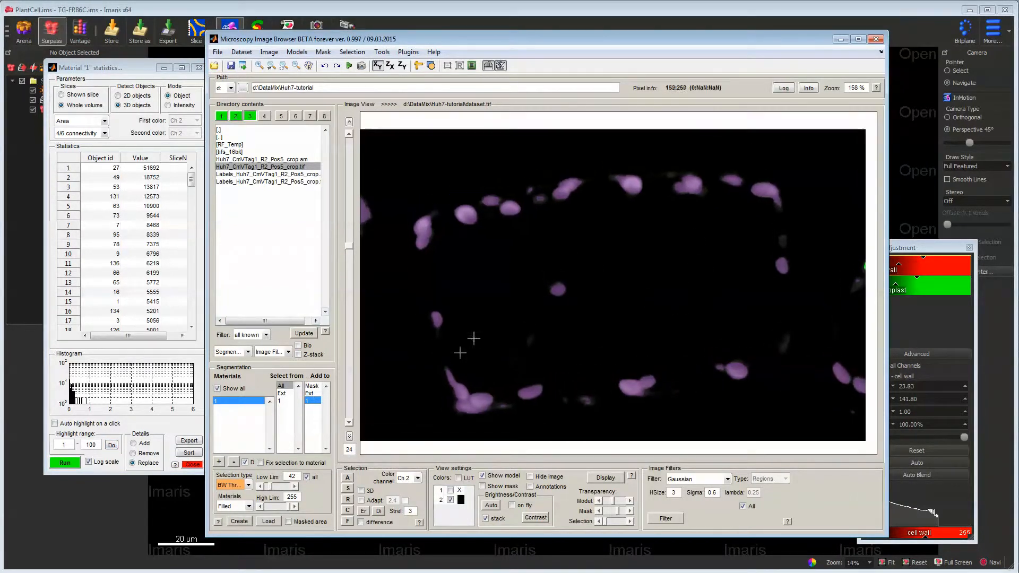
# - Rename the model's material 1 as Chl
pyautogui.moveTo(349, 245); pyautogui.dragTo(344, 269)
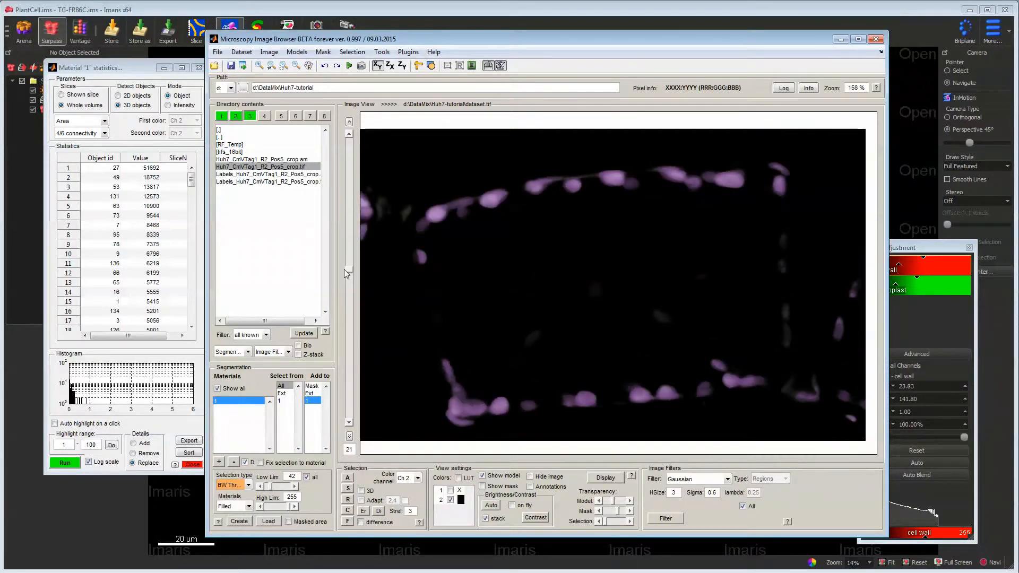
pyautogui.rightClick(247, 401)
pyautogui.click(269, 410)
pyautogui.write('Cl')
pyautogui.write('l')
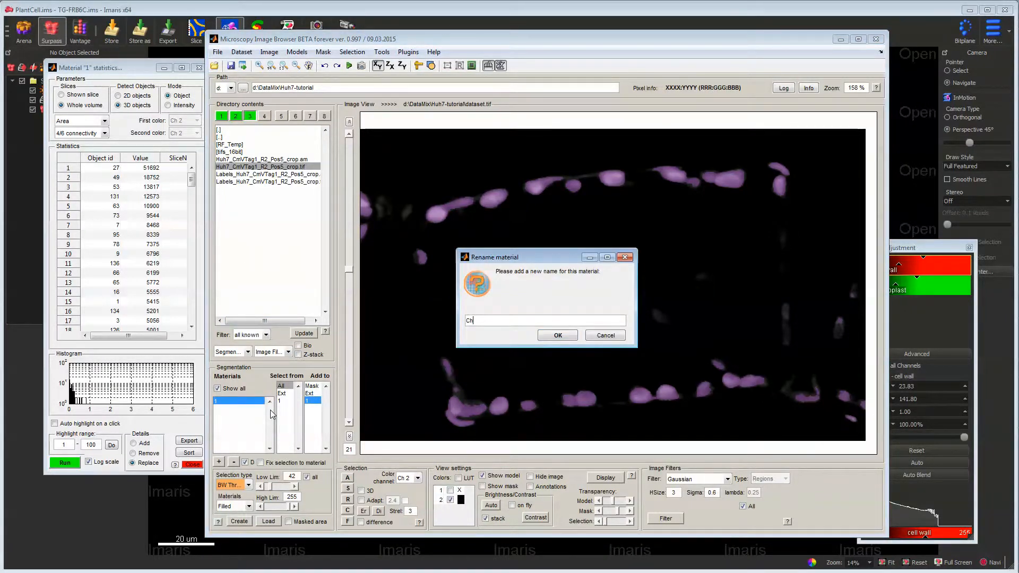
pyautogui.press('Return')
# - Render the model as an Imaris surface with a smoothing factor of 0
pyautogui.click(323, 51)
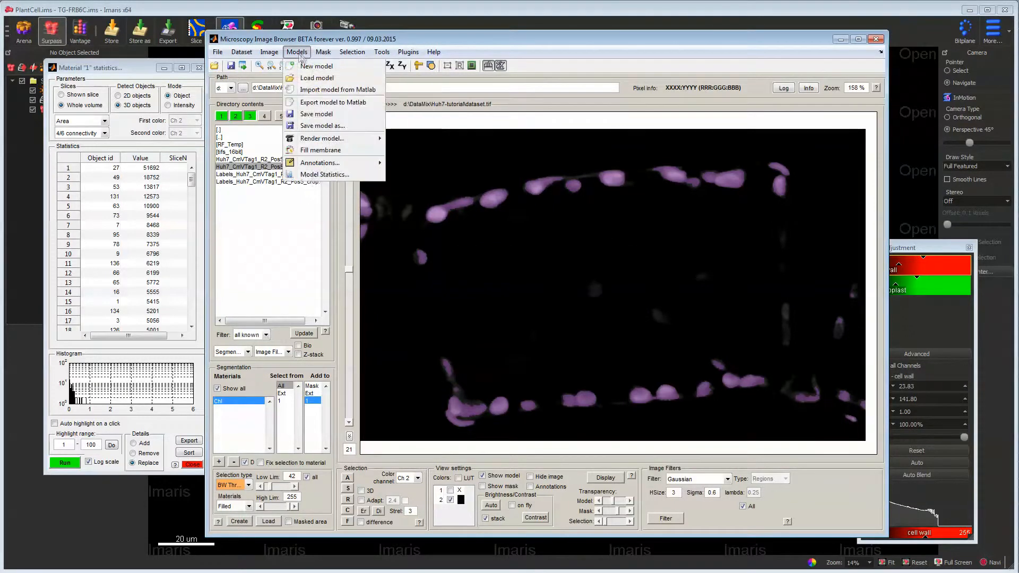
pyautogui.moveTo(342, 140)
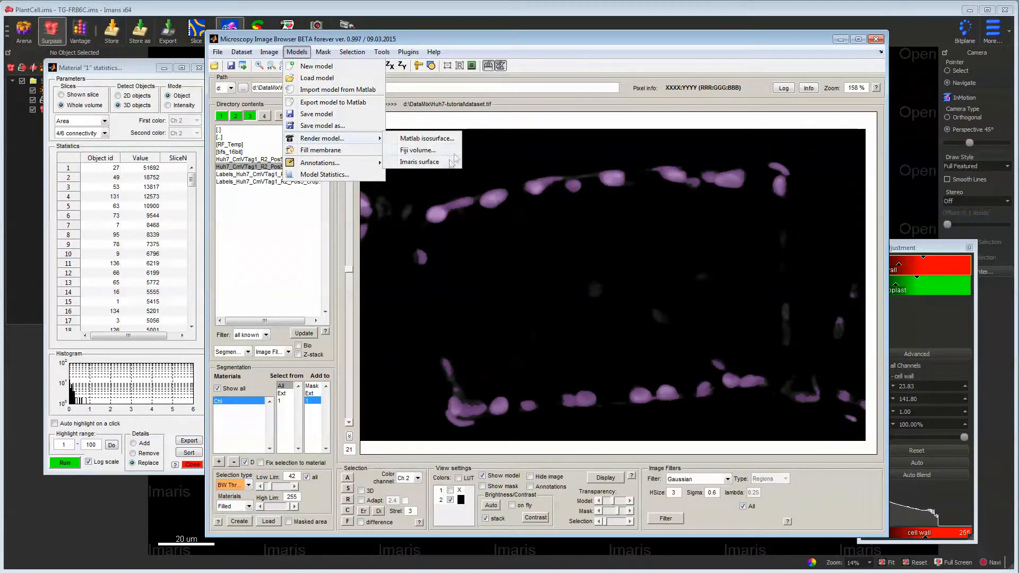
pyautogui.click(419, 162)
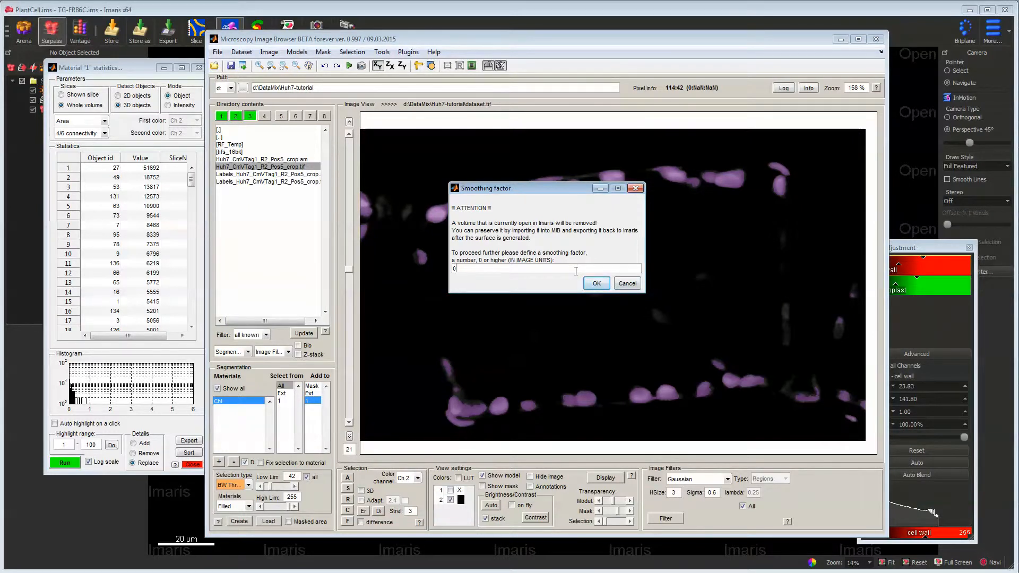
pyautogui.click(589, 282)
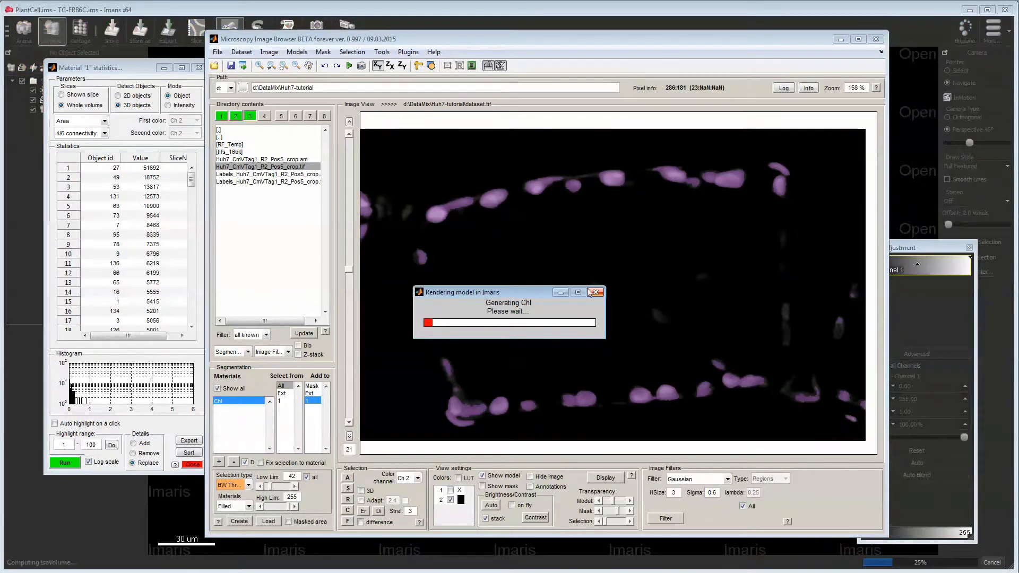
# - Switch to Imaris and examine the shape and smoothness of the rendered Chl surface from several angles, close up and from afar
pyautogui.click(480, 12)
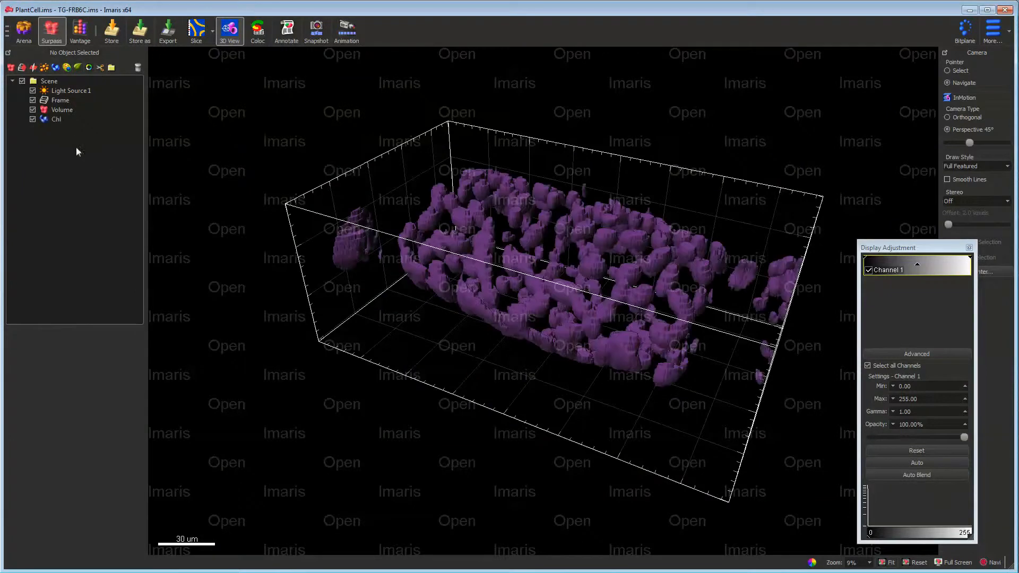
pyautogui.moveTo(595, 293); pyautogui.dragTo(582, 267)
pyautogui.scroll(-4, 582, 267)
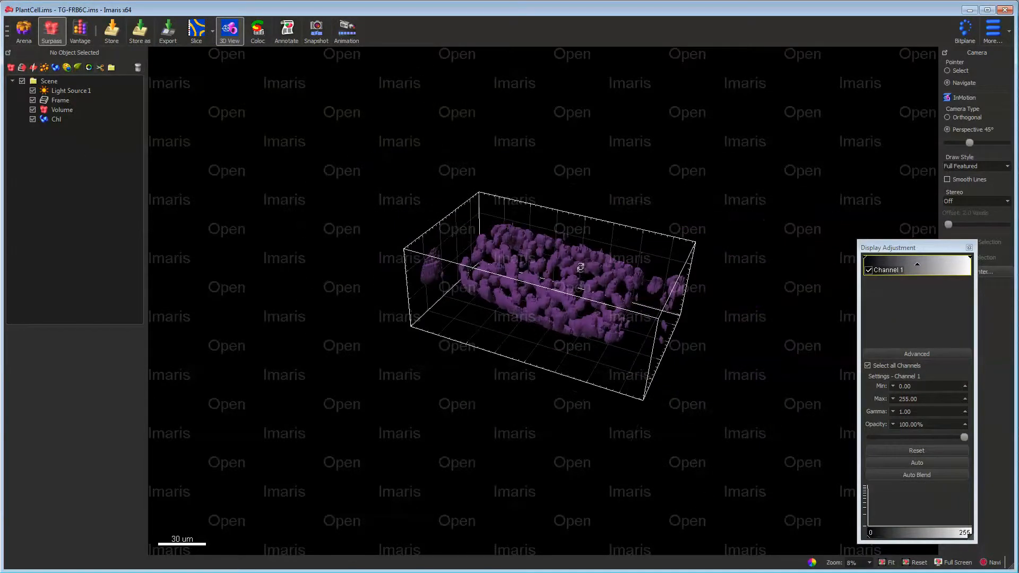
pyautogui.scroll(6, 582, 267)
pyautogui.scroll(3, 582, 267)
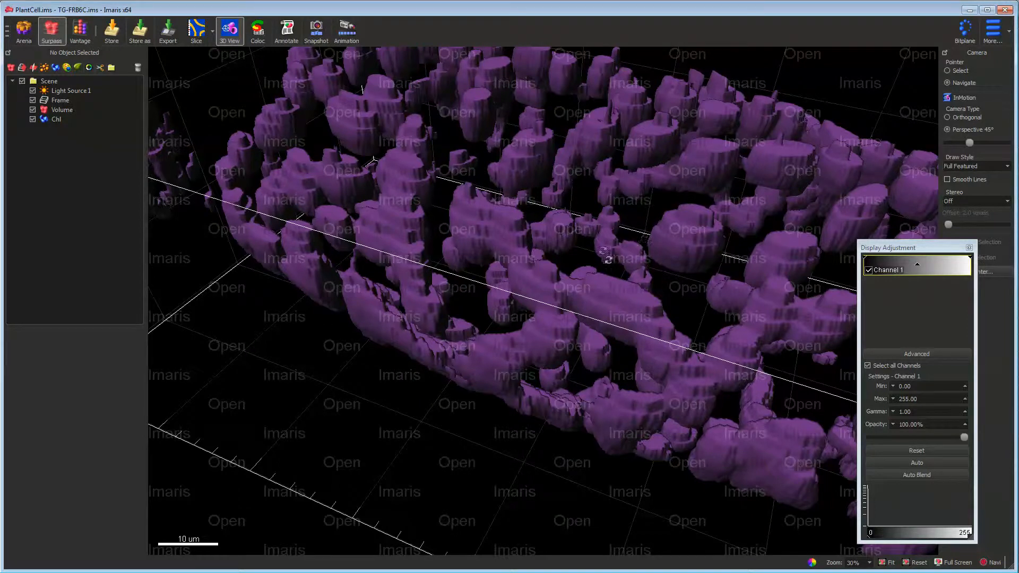
pyautogui.moveTo(610, 320); pyautogui.dragTo(587, 331)
pyautogui.moveTo(485, 264); pyautogui.dragTo(490, 225)
pyautogui.moveTo(609, 255); pyautogui.dragTo(710, 332)
pyautogui.scroll(3, 687, 327)
pyautogui.scroll(-8, 659, 334)
pyautogui.moveTo(632, 340); pyautogui.dragTo(526, 363)
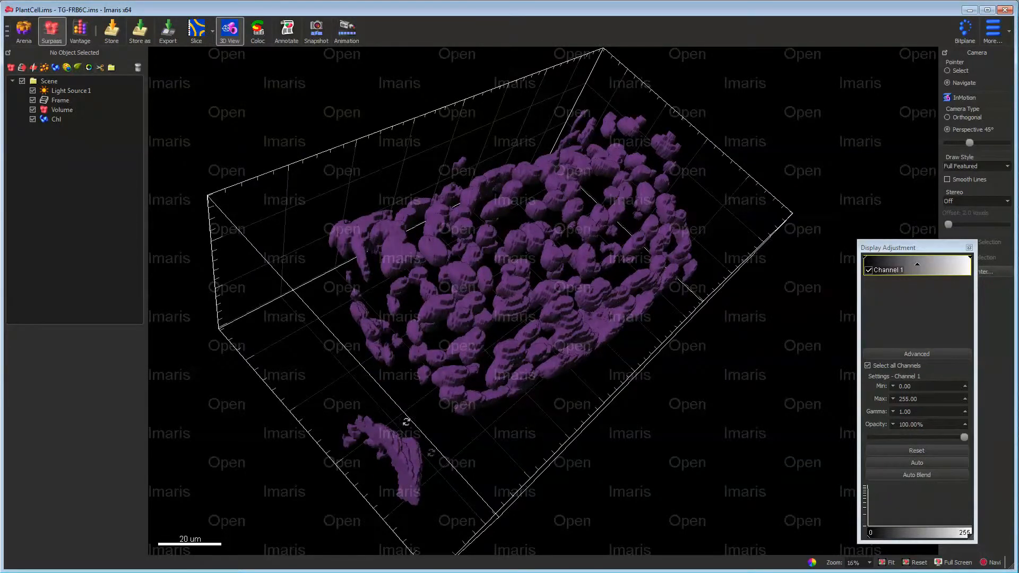
pyautogui.moveTo(406, 422); pyautogui.dragTo(442, 360)
pyautogui.moveTo(366, 478); pyautogui.dragTo(339, 442)
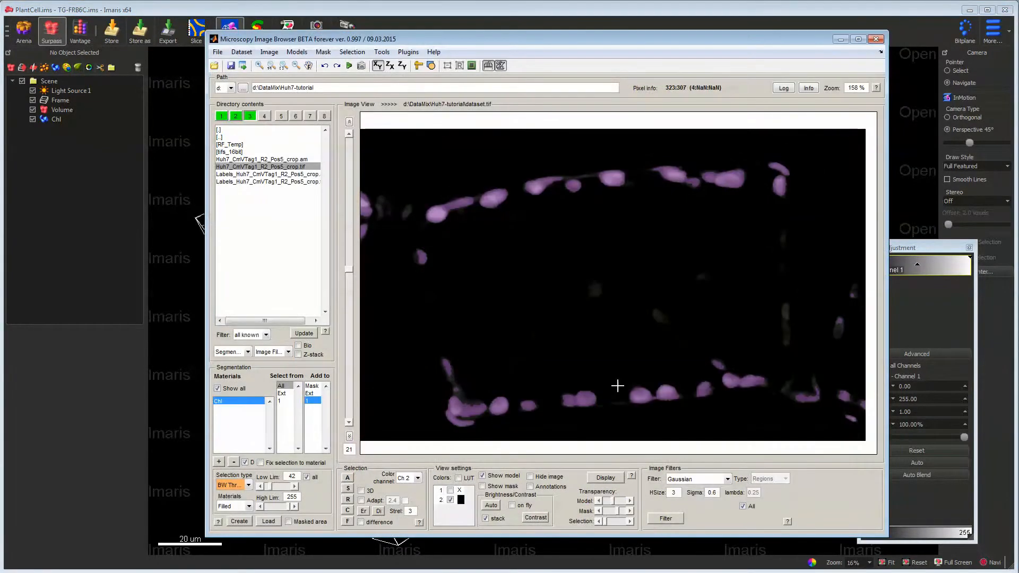
pyautogui.scroll(-5, 594, 344)
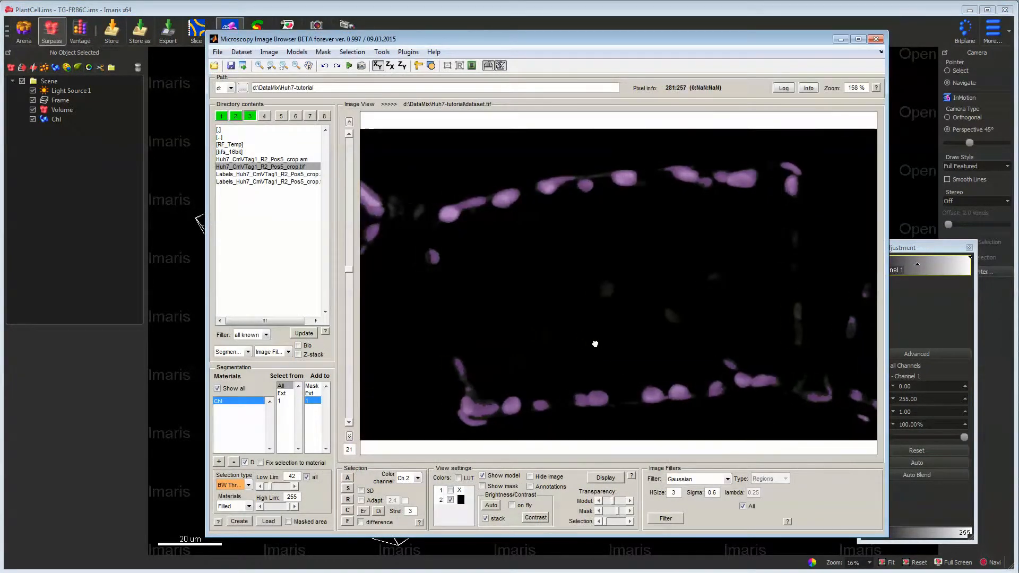
# - Choose the Object Picker selection tool and set it to pick objects from the Chl material of the model instead of the mask
pyautogui.click(249, 485)
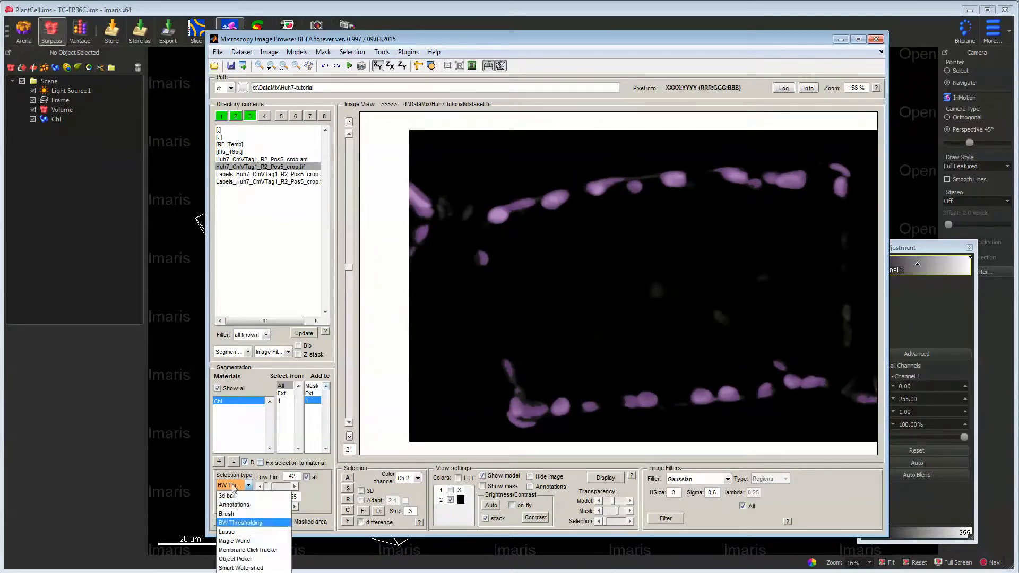
pyautogui.click(246, 559)
pyautogui.click(422, 200)
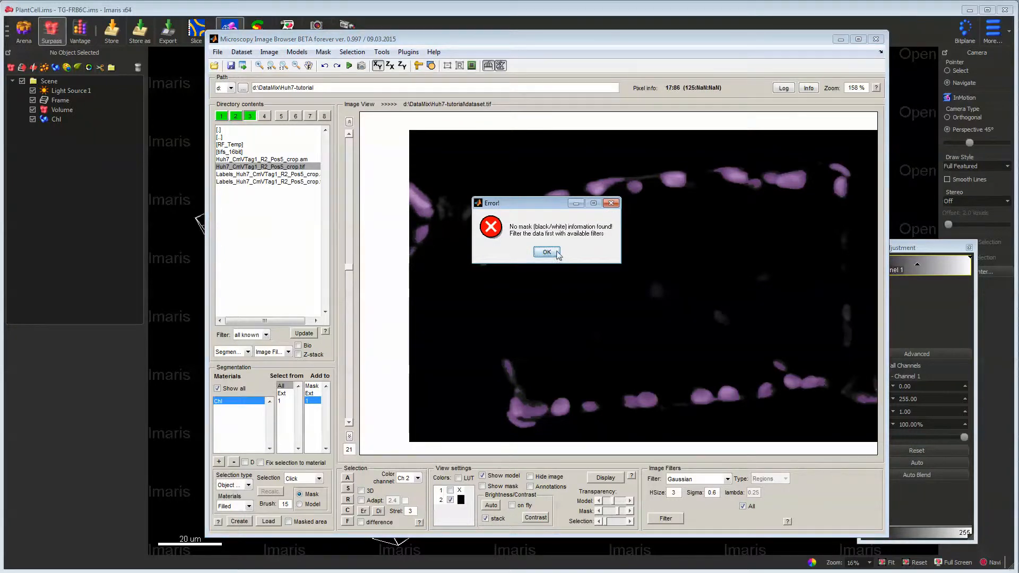
pyautogui.click(547, 253)
pyautogui.click(300, 504)
pyautogui.click(286, 401)
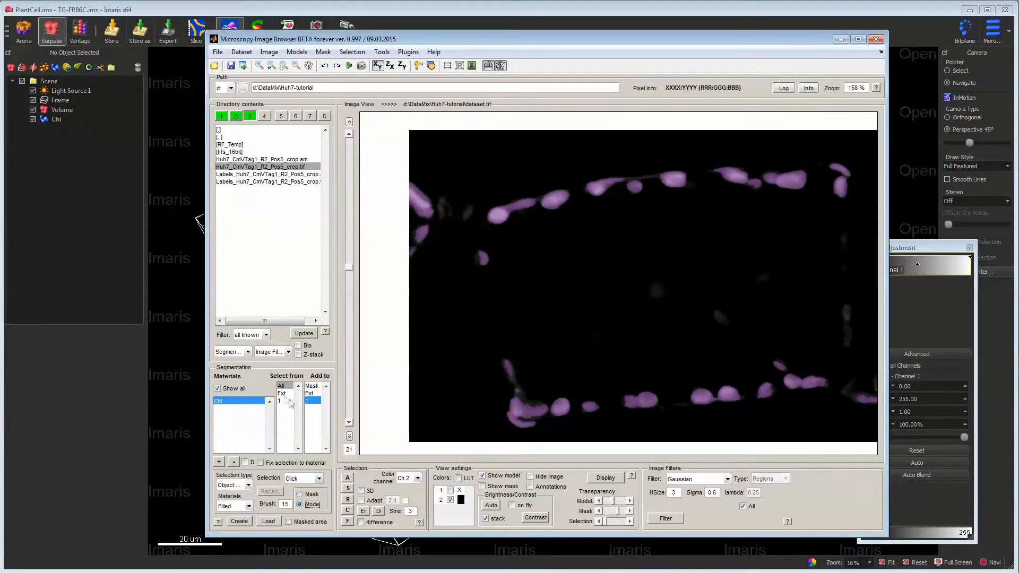
# - Pick the neighbouring cell's chloroplasts at the image's left edge as 3D objects and remove them from the Chl material
pyautogui.click(426, 204)
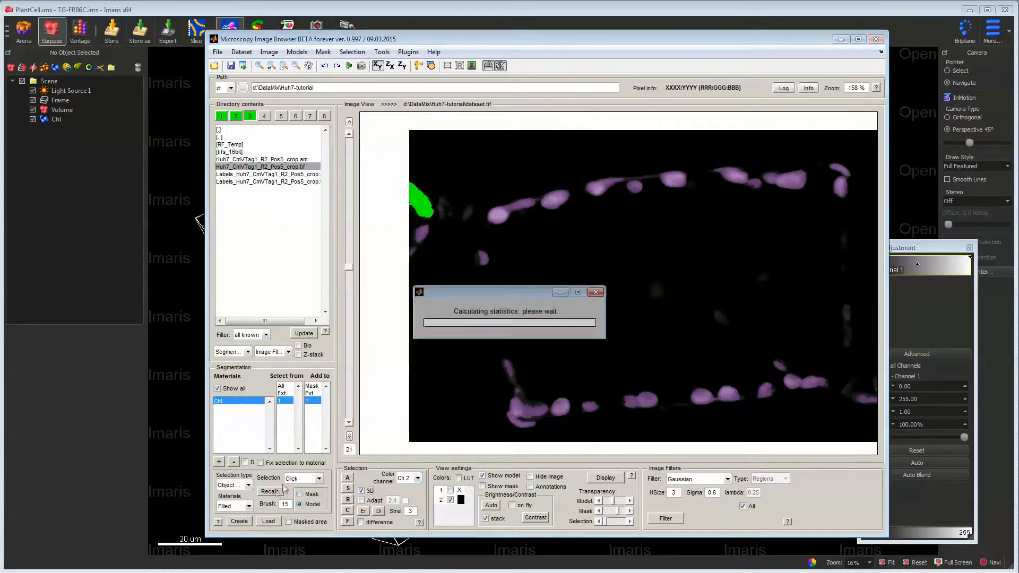
pyautogui.click(426, 230)
pyautogui.scroll(-2, 421, 205)
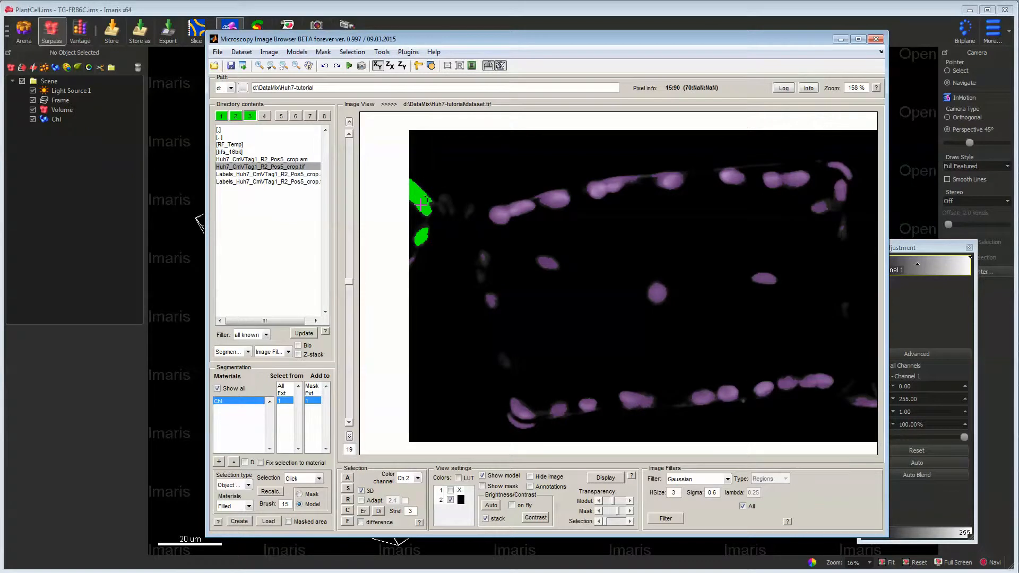
pyautogui.press('c')
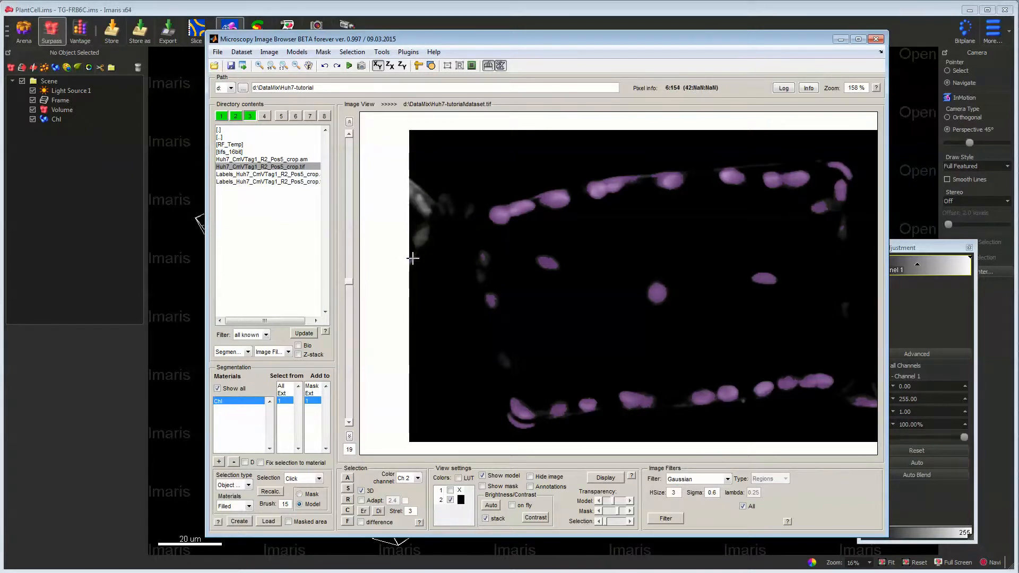
# - Remove the remaining small Chl objects touching the left image edge, checking other slices for leftovers
pyautogui.keyDown('ctrl'); pyautogui.scroll(2, 412, 259); pyautogui.keyUp('ctrl')
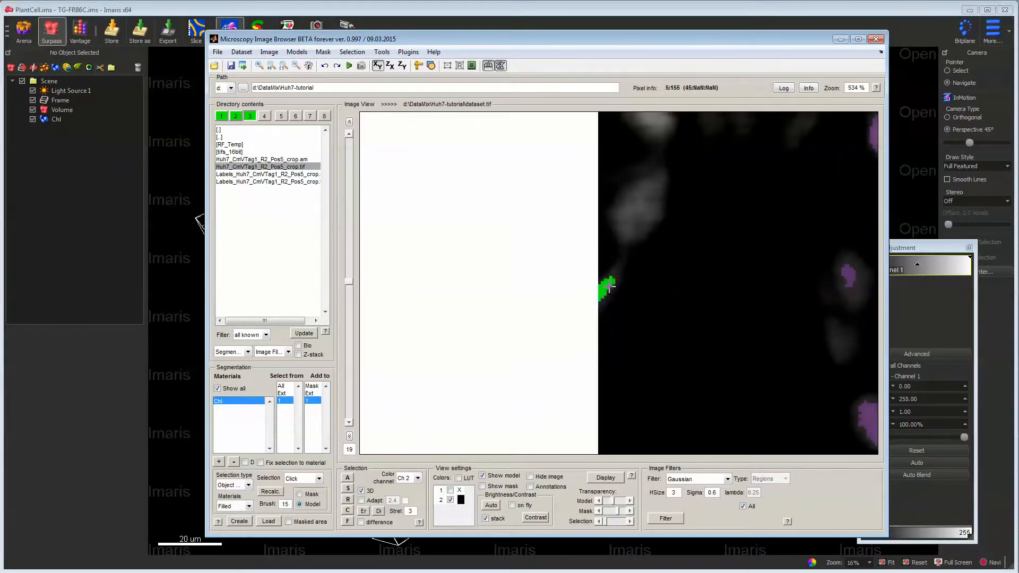
pyautogui.keyDown('ctrl'); pyautogui.scroll(-2, 653, 284); pyautogui.keyUp('ctrl')
pyautogui.scroll(-6, 662, 284)
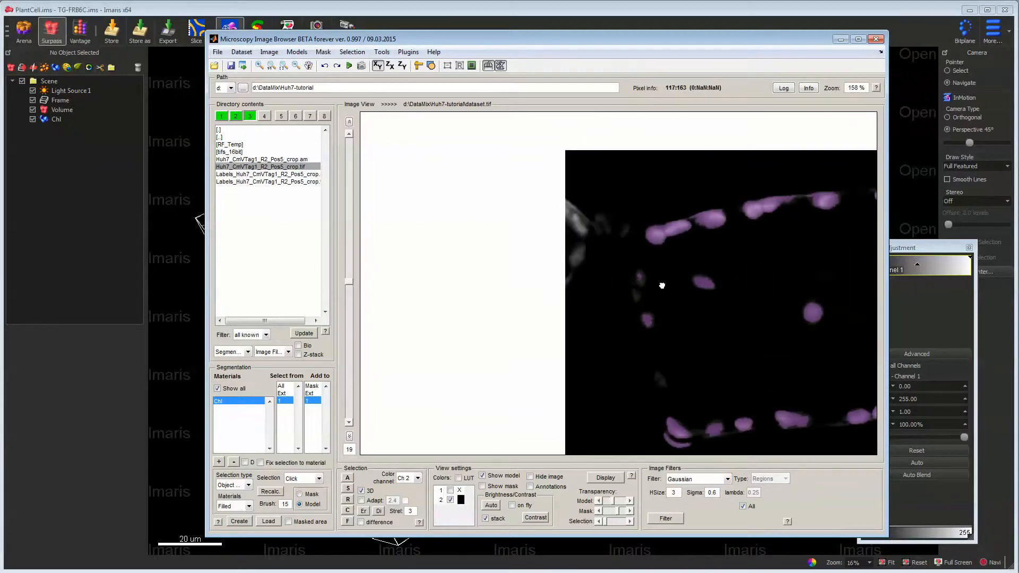
pyautogui.keyDown('ctrl'); pyautogui.scroll(2, 662, 285); pyautogui.keyUp('ctrl')
pyautogui.scroll(-4, 650, 289)
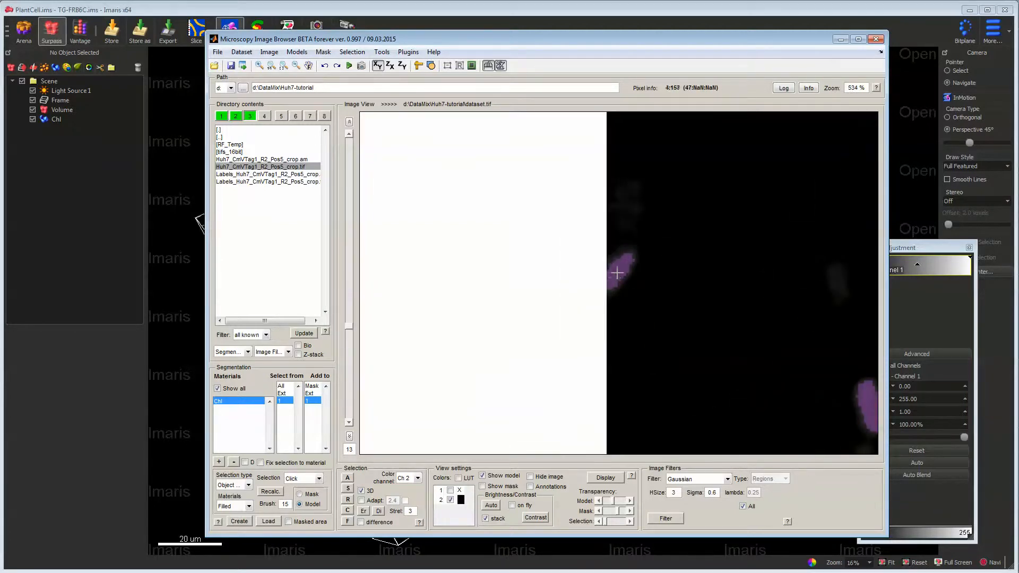
pyautogui.keyDown('ctrl'); pyautogui.scroll(-2, 649, 290); pyautogui.keyUp('ctrl')
pyautogui.scroll(20, 648, 290)
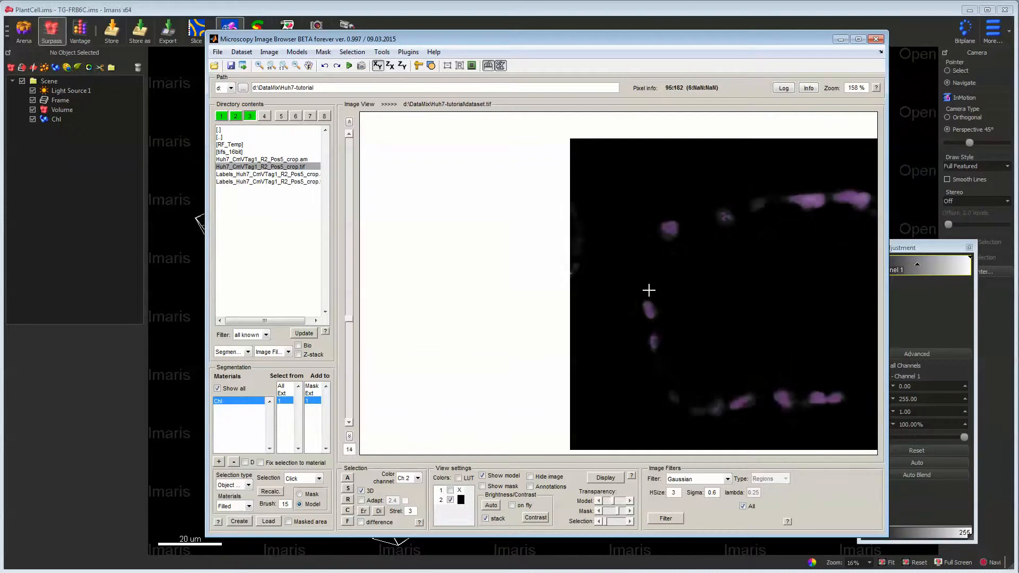
# - Pick the chloroplasts outside the main cell near the right image edge and leftovers across the slices, and remove them from the Chl material
pyautogui.keyDown('ctrl'); pyautogui.scroll(-1, 648, 290); pyautogui.keyUp('ctrl')
pyautogui.scroll(-1, 769, 292)
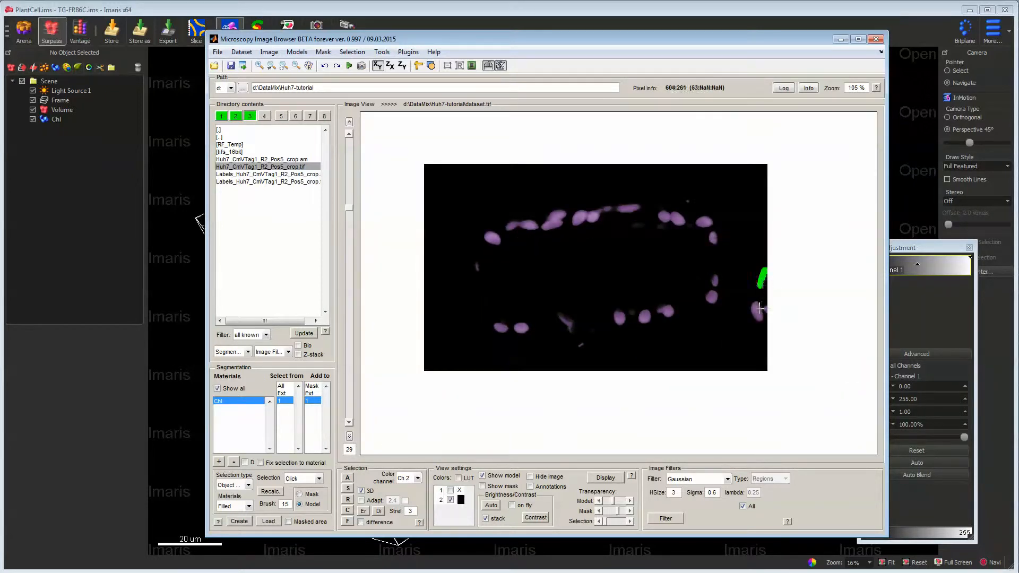
pyautogui.scroll(-4, 758, 310)
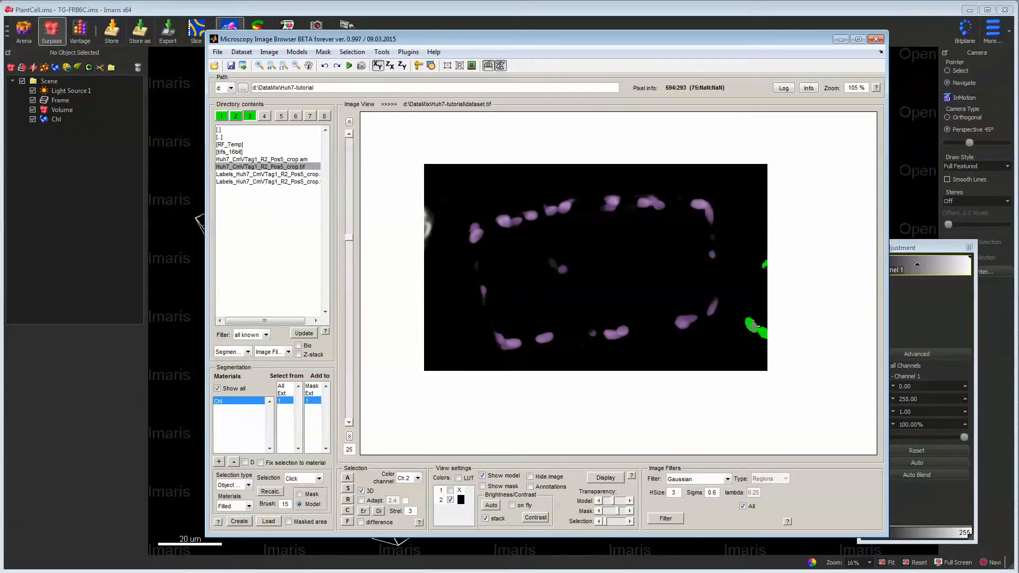
pyautogui.scroll(-3, 757, 321)
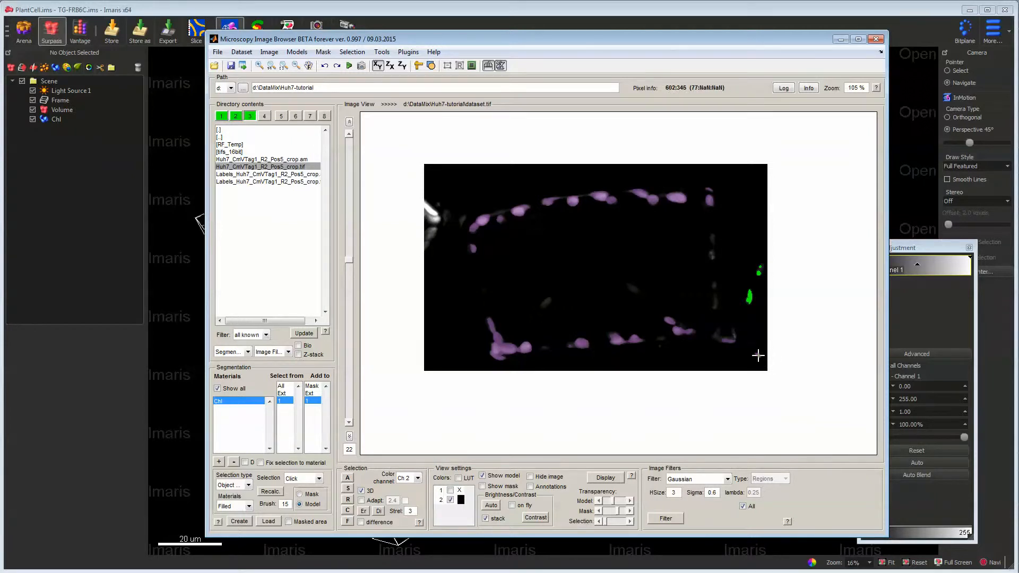
pyautogui.scroll(-5, 758, 355)
pyautogui.scroll(-2, 757, 340)
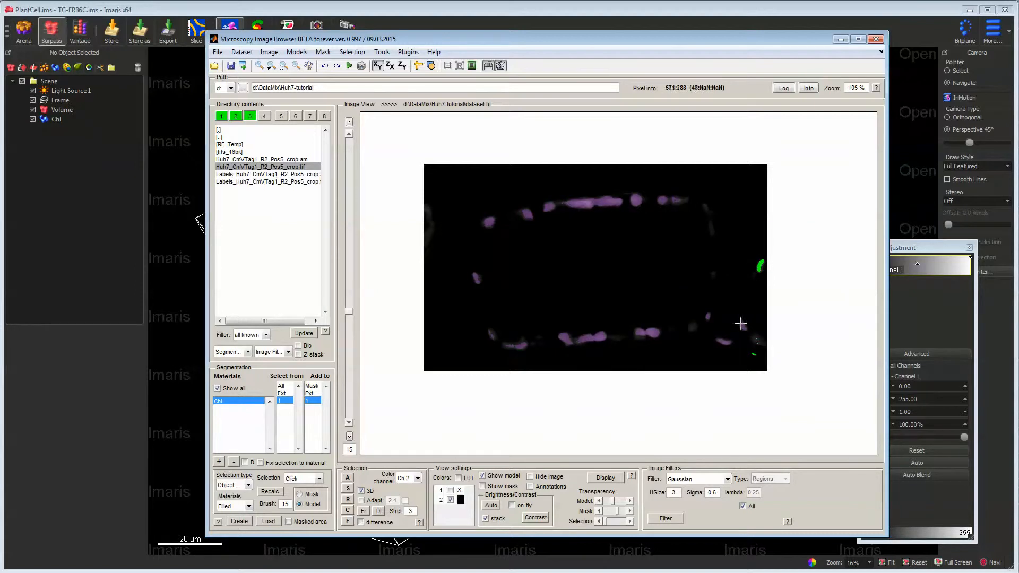
pyautogui.scroll(-2, 740, 317)
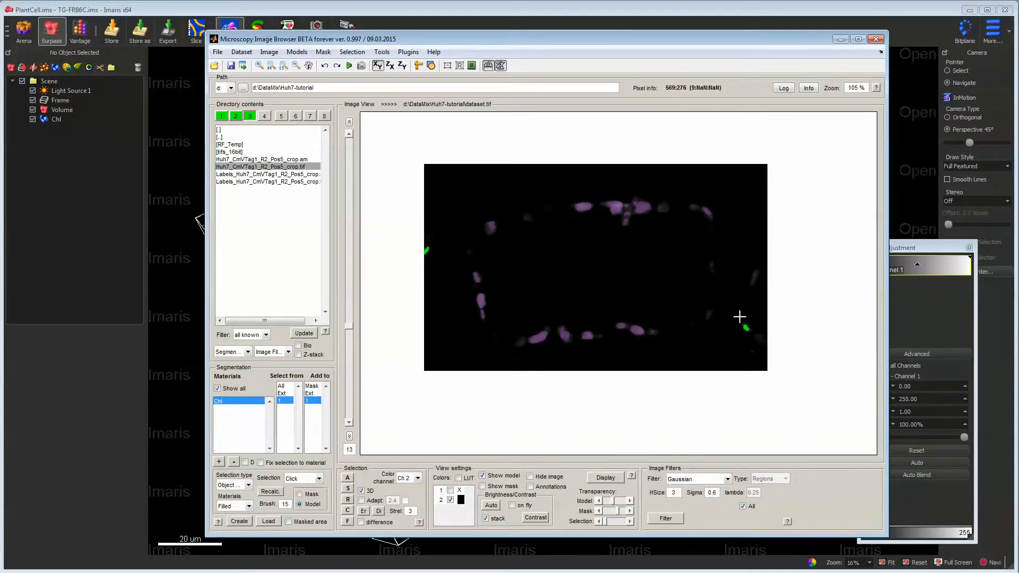
pyautogui.scroll(17, 675, 298)
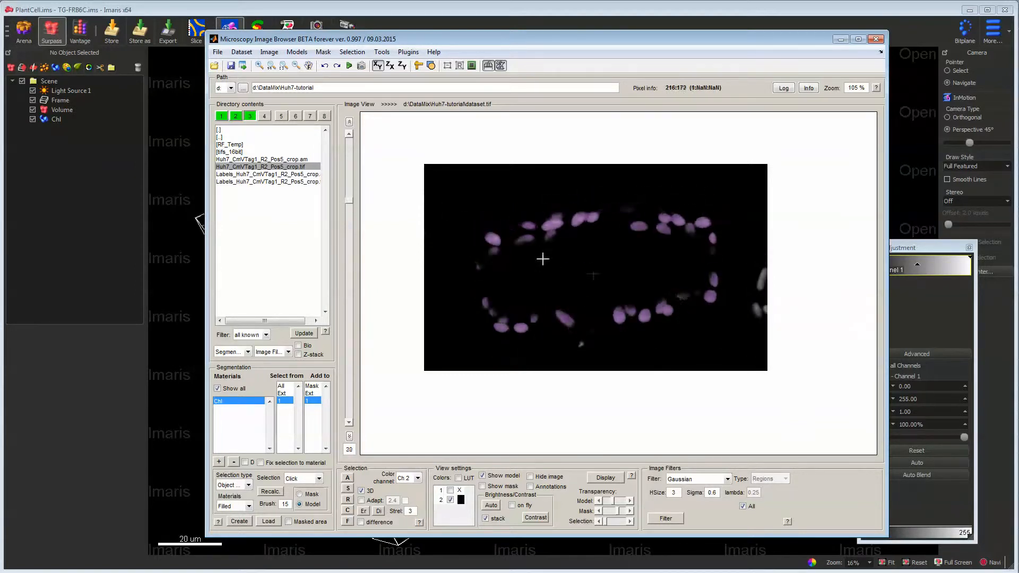
pyautogui.scroll(-4, 542, 258)
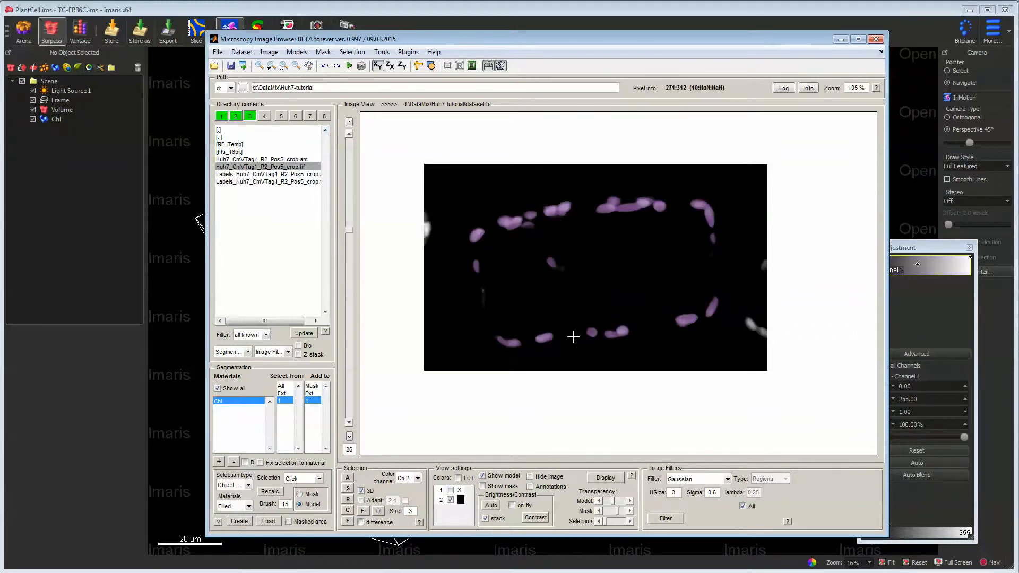
pyautogui.click(296, 51)
pyautogui.moveTo(338, 139)
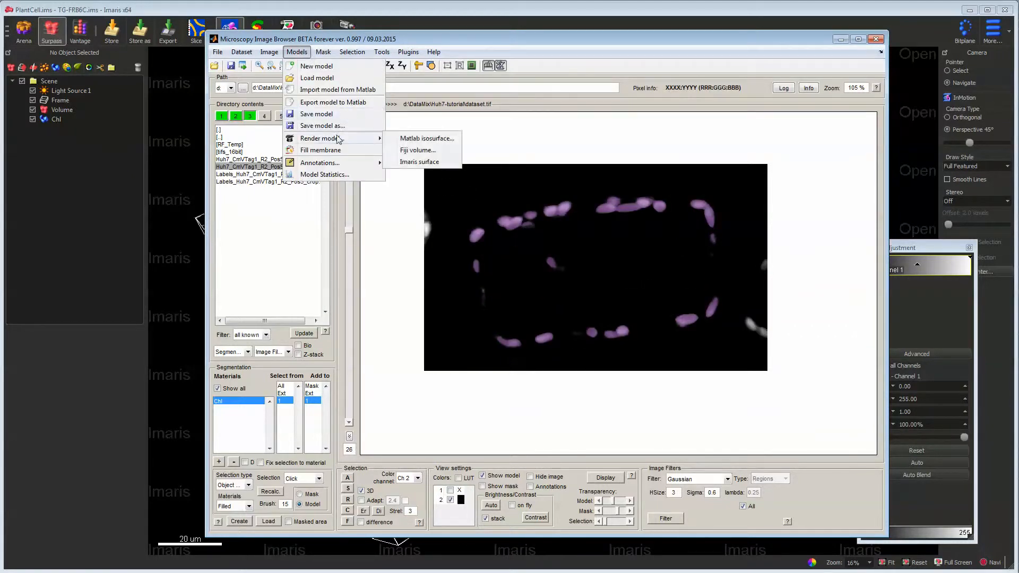
pyautogui.click(418, 162)
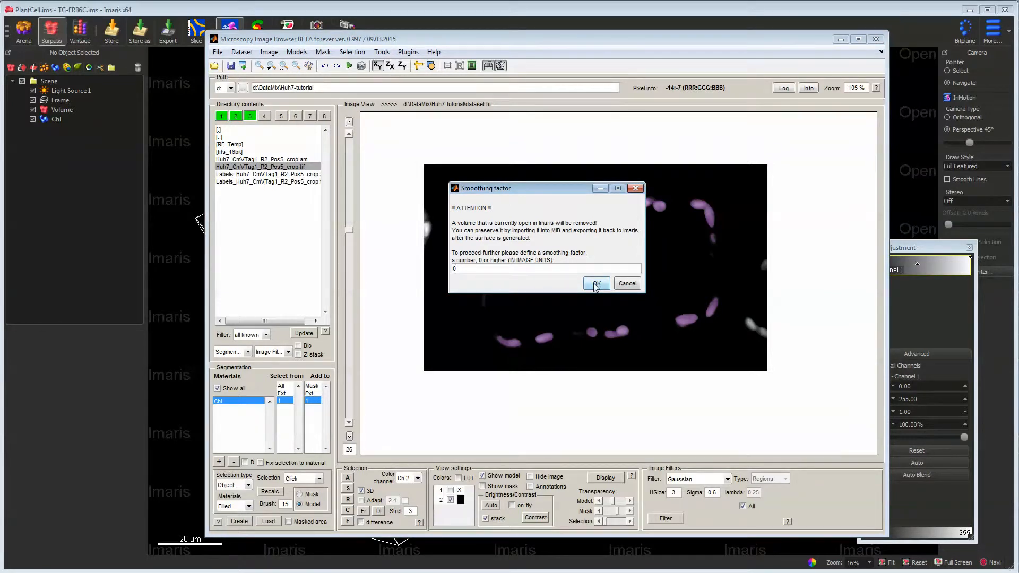
pyautogui.click(595, 285)
# - Check the voxel sizes in the dataset parameters and leave them unmodified
pyautogui.click(276, 52)
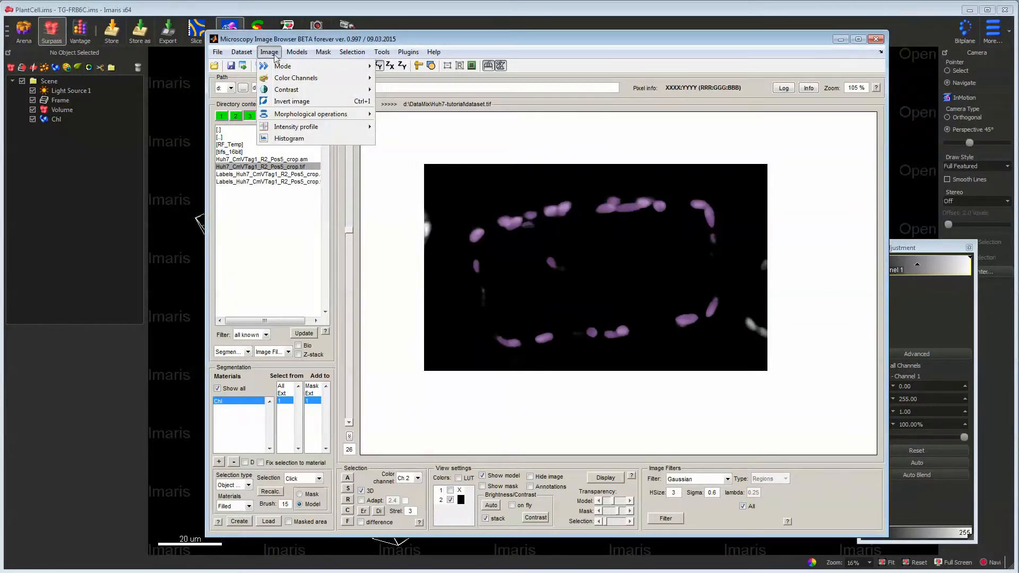
pyautogui.moveTo(243, 53)
pyautogui.click(260, 138)
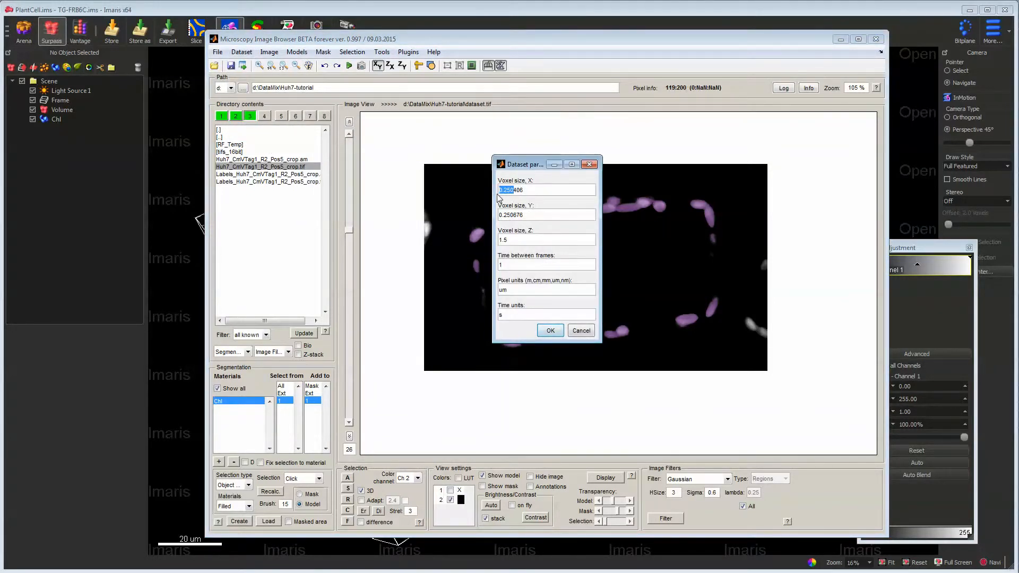
pyautogui.click(580, 331)
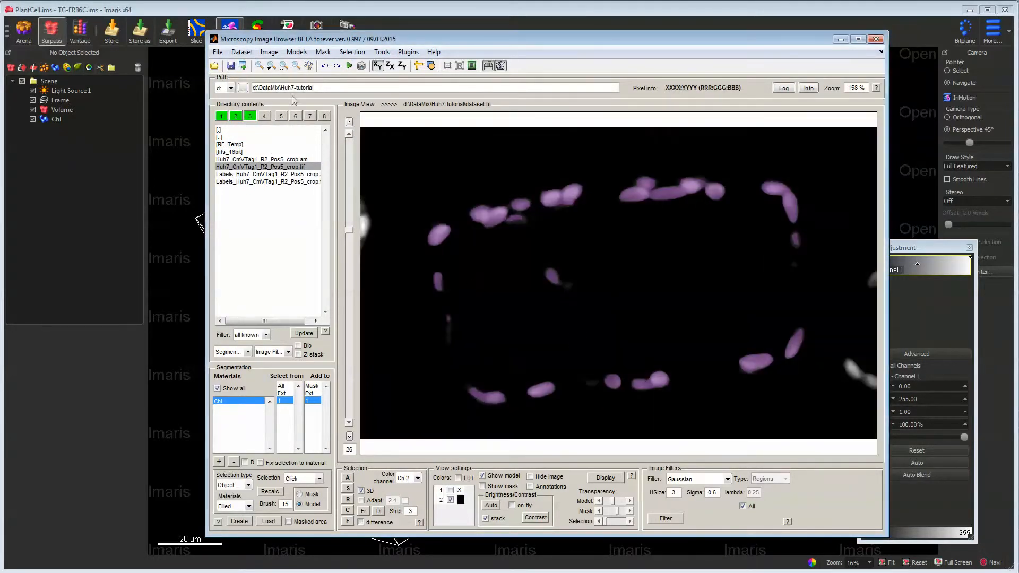
# - Render the cleaned Chl model as an Imaris surface and switch to Imaris
pyautogui.click(297, 52)
pyautogui.moveTo(339, 140)
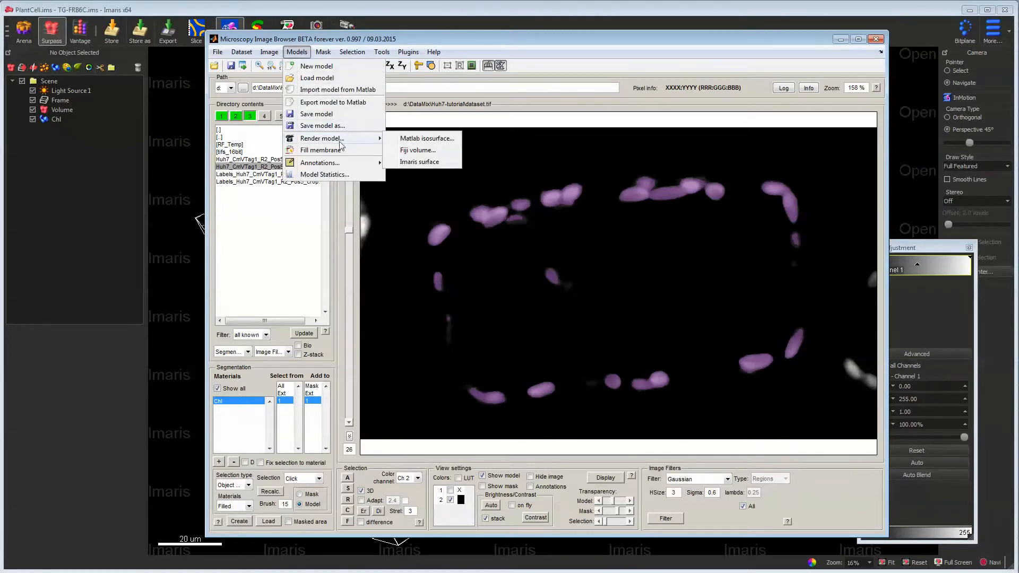
pyautogui.click(427, 162)
pyautogui.click(596, 284)
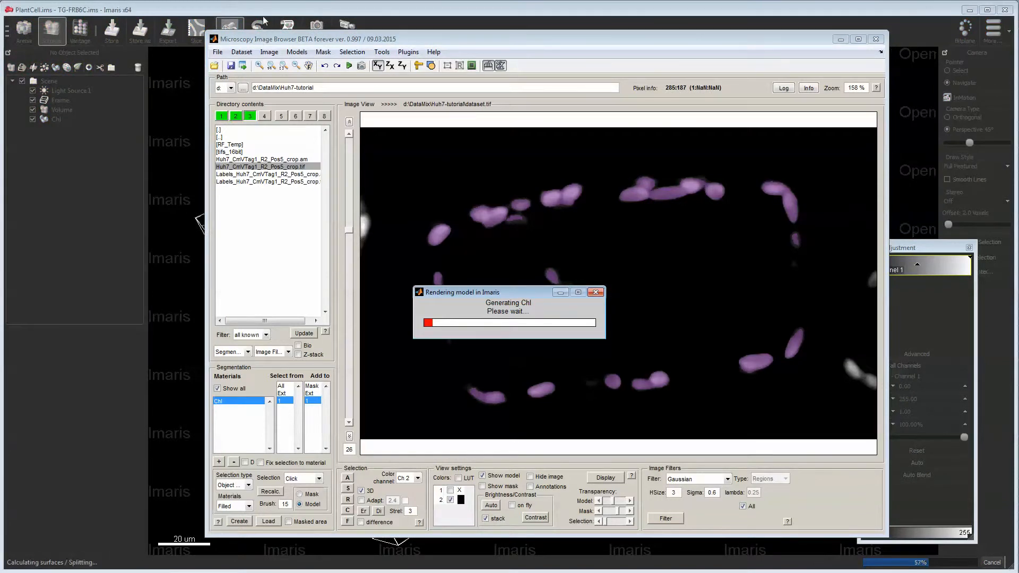
pyautogui.click(328, 9)
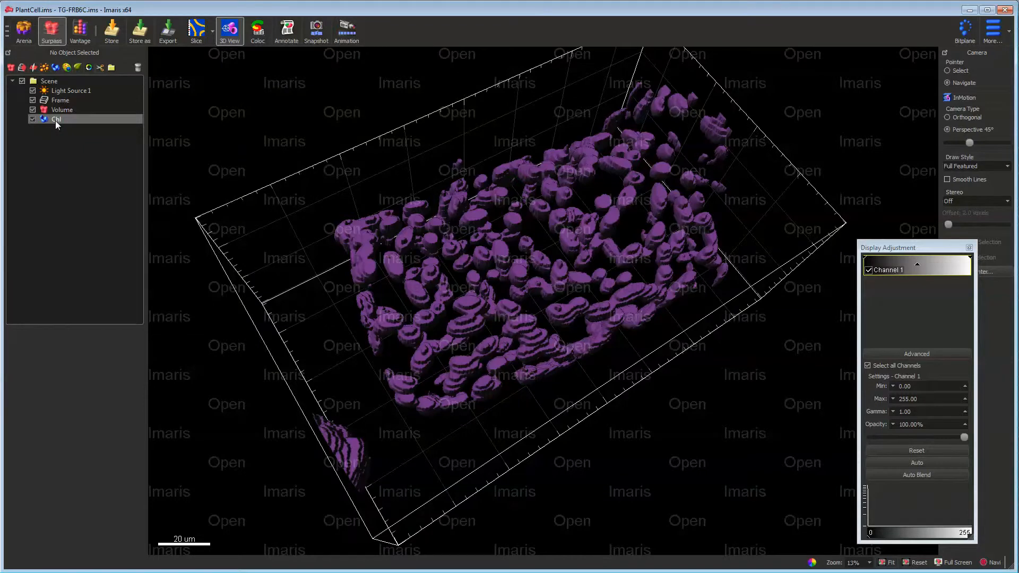
# - Hide the original Chl surface and examine the cleaned one from several angles, briefly restoring the original for comparison
pyautogui.moveTo(496, 311); pyautogui.dragTo(320, 237)
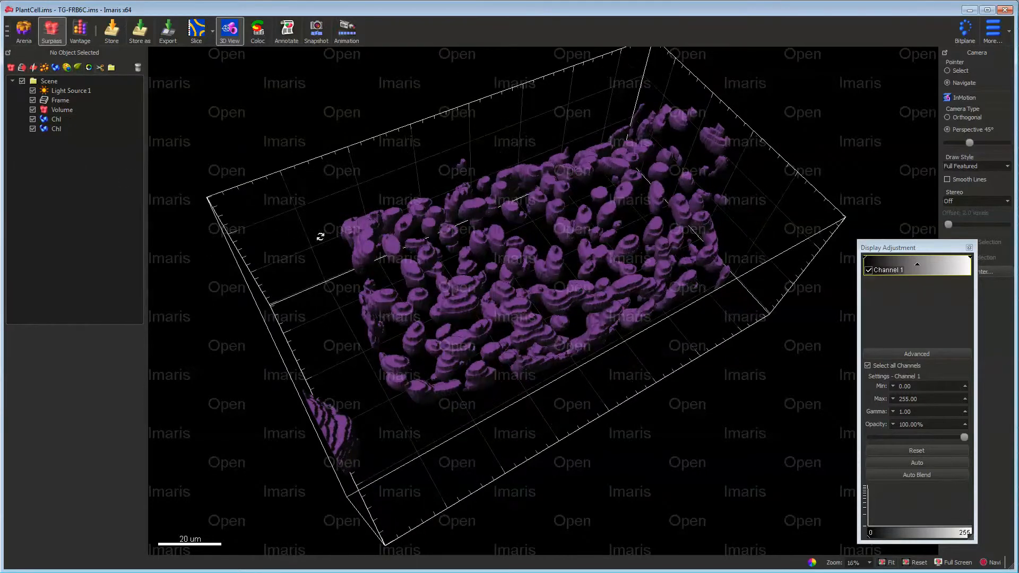
pyautogui.click(31, 119)
pyautogui.moveTo(587, 335); pyautogui.dragTo(584, 279)
pyautogui.scroll(-4, 573, 279)
pyautogui.scroll(7, 573, 279)
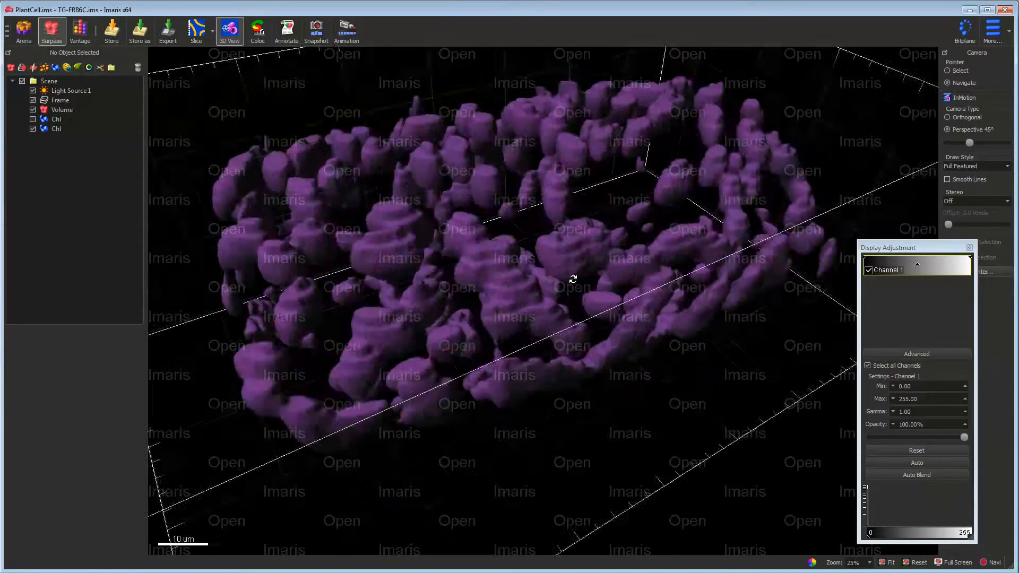
pyautogui.scroll(3, 573, 279)
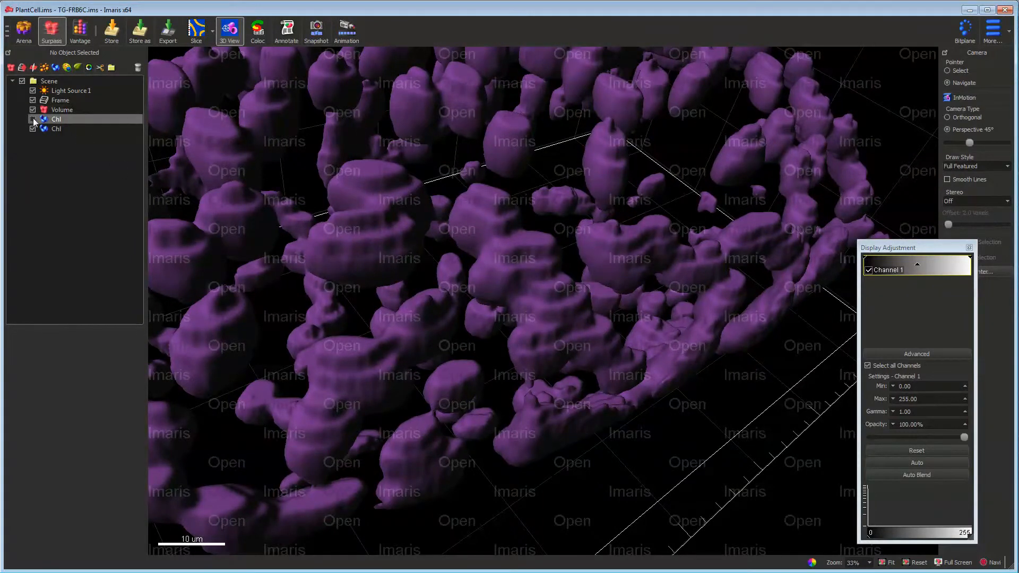
pyautogui.click(32, 119)
pyautogui.click(33, 119)
pyautogui.moveTo(480, 320); pyautogui.dragTo(357, 258)
pyautogui.scroll(-4, 581, 345)
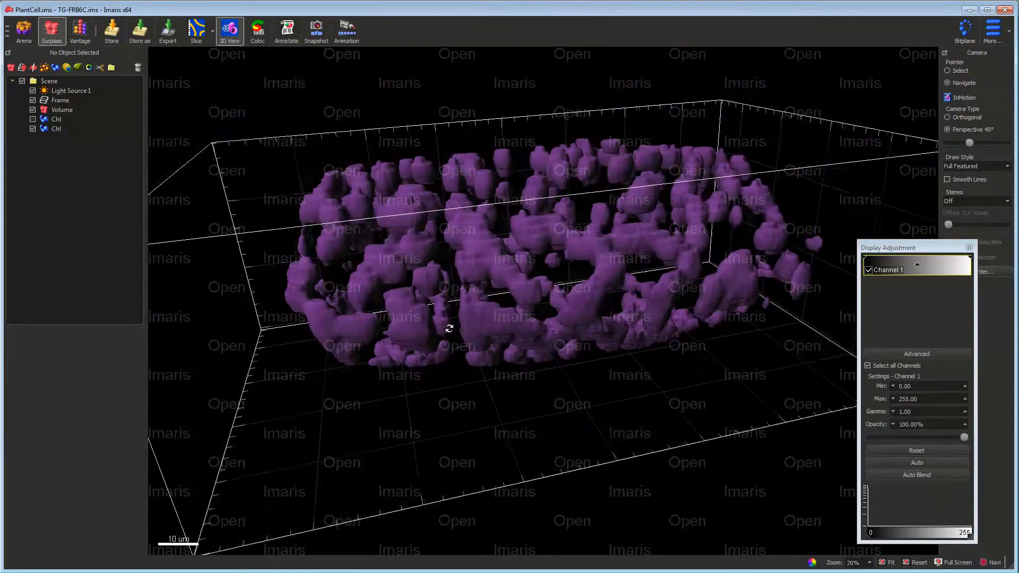
pyautogui.moveTo(448, 327); pyautogui.dragTo(664, 301)
pyautogui.moveTo(482, 259); pyautogui.dragTo(485, 220)
pyautogui.scroll(4, 564, 295)
pyautogui.scroll(-6, 564, 295)
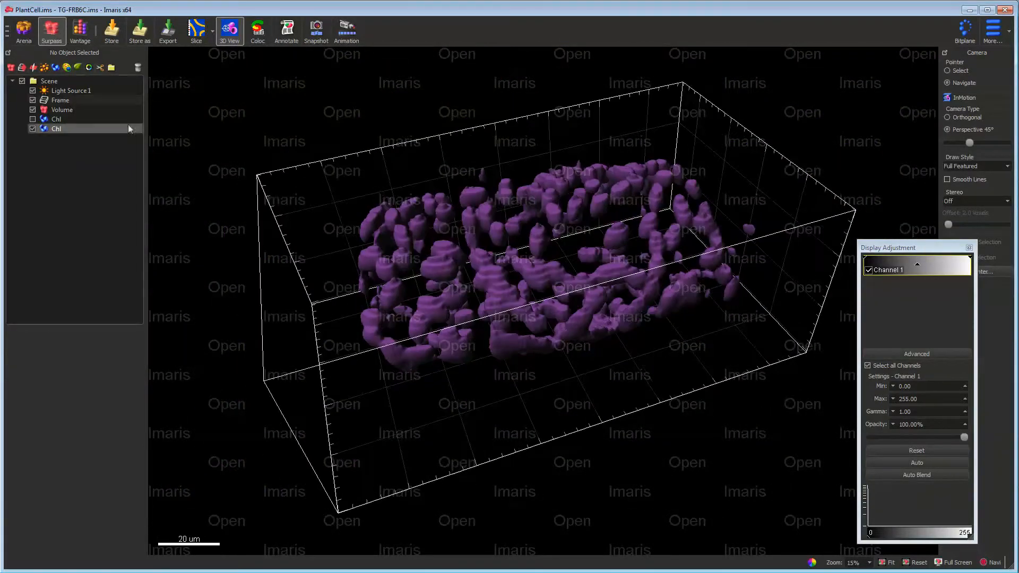
# - Show the original Chl surface again and compare it with the cleaned one from other angles
pyautogui.click(33, 119)
pyautogui.moveTo(724, 183); pyautogui.dragTo(493, 343)
pyautogui.moveTo(513, 302); pyautogui.dragTo(662, 337)
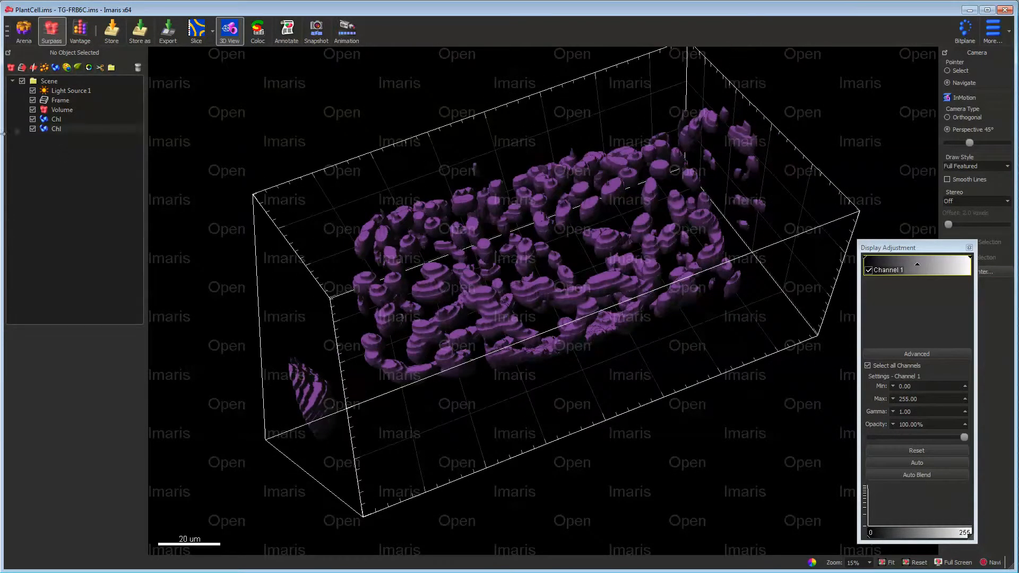
# - Hide both Chl surfaces to check the Volume on its own, then show only the cleaned Chl surface
pyautogui.click(32, 119)
pyautogui.click(32, 129)
pyautogui.click(32, 110)
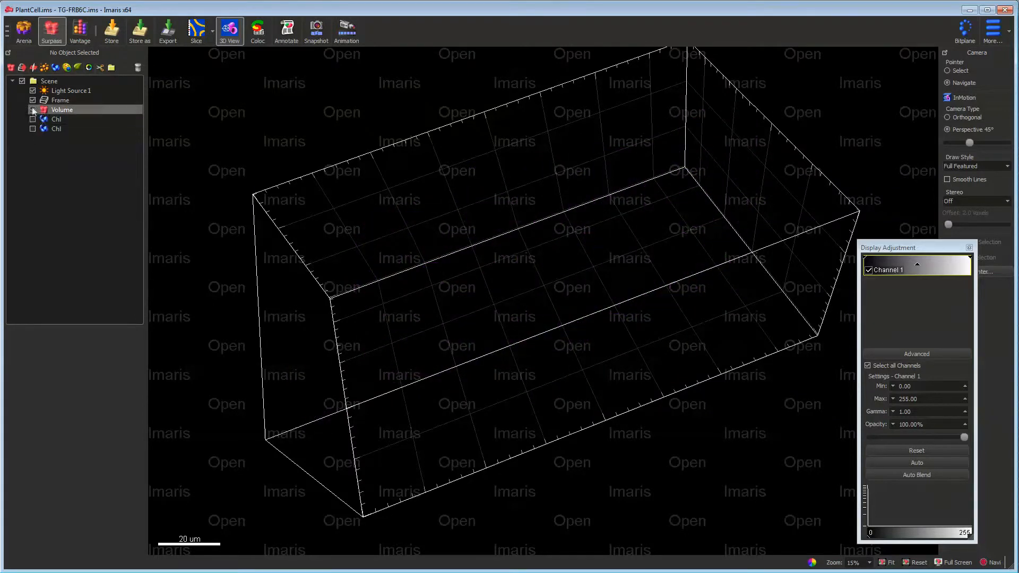
pyautogui.click(32, 110)
pyautogui.click(32, 111)
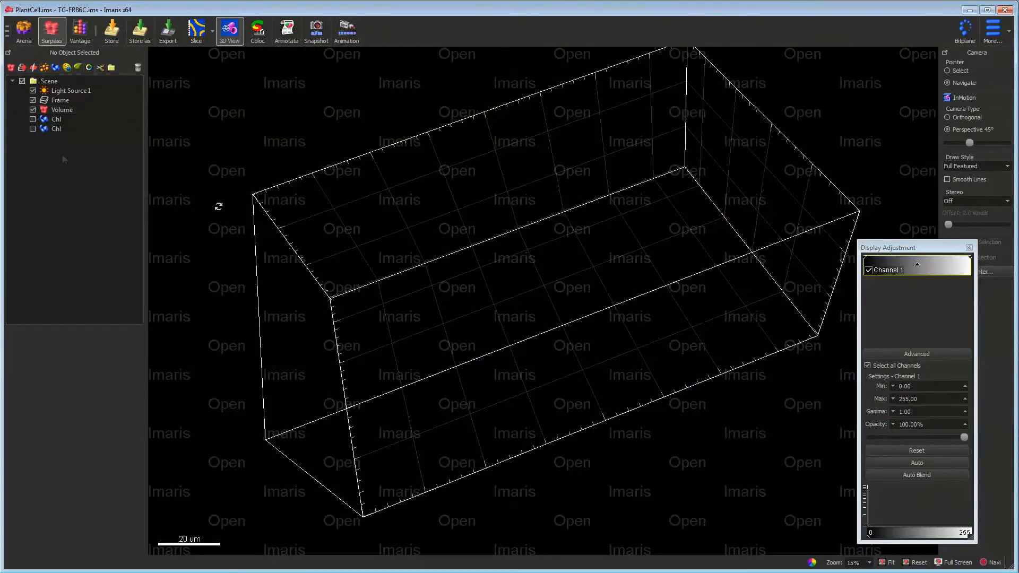
pyautogui.click(32, 129)
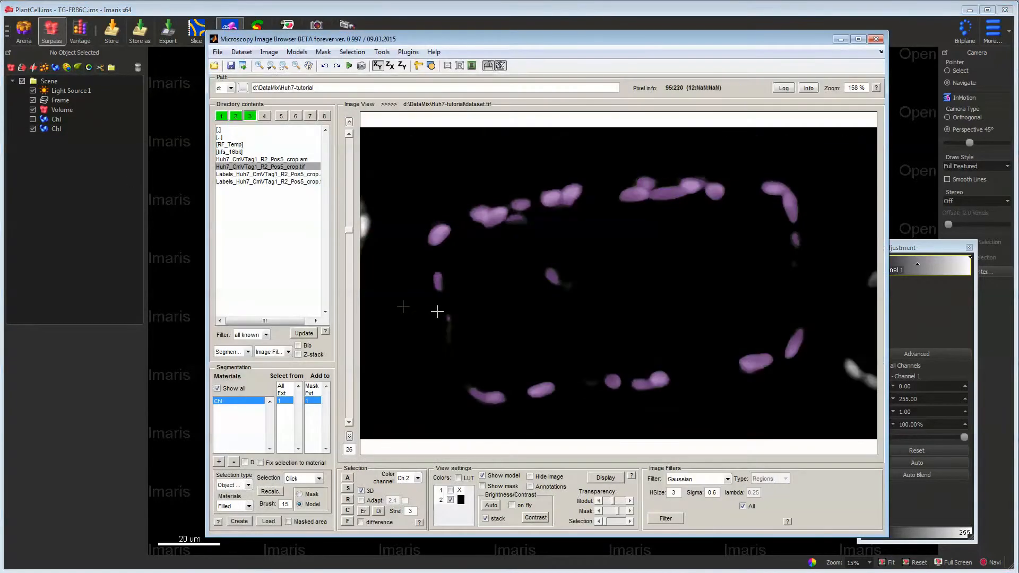
# - Switch to Microscopy Image Browser and export the two-channel image dataset to Imaris
pyautogui.click(219, 52)
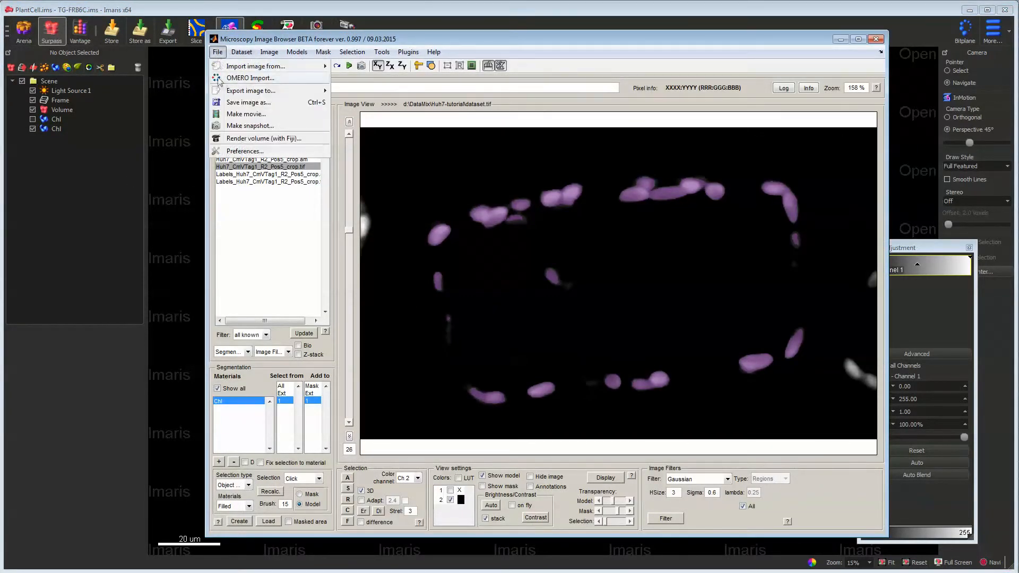
pyautogui.moveTo(232, 91)
pyautogui.click(354, 104)
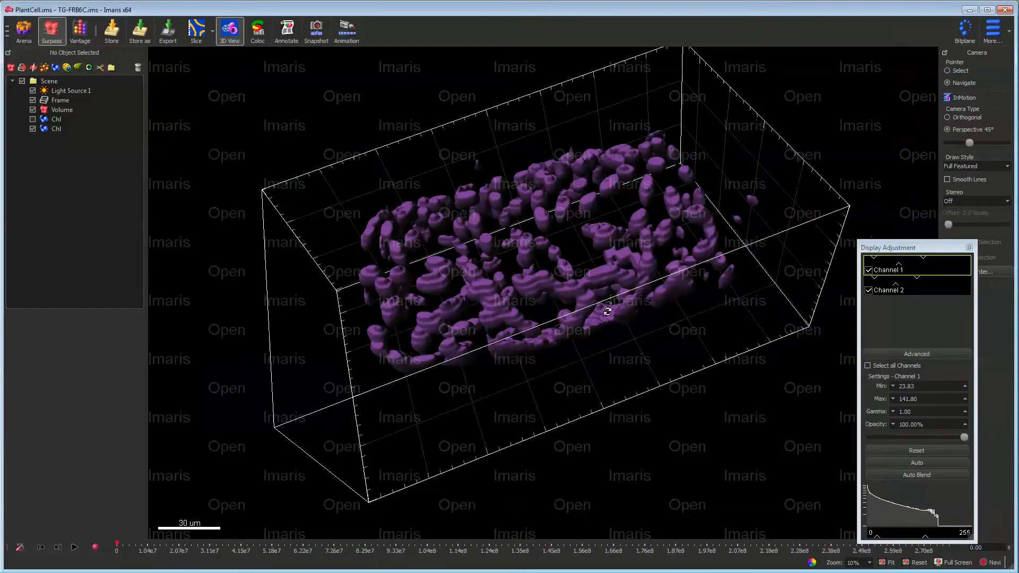
# - Hide the cleaned Chl surface in Imaris and inspect the exported Volume on its own, selecting it in the scene
pyautogui.click(33, 111)
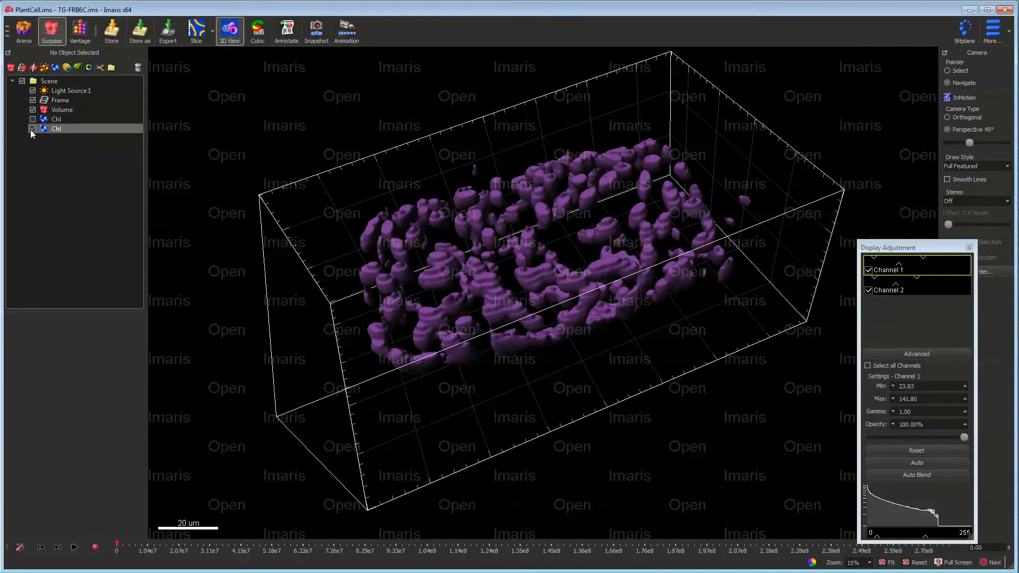
pyautogui.click(33, 110)
pyautogui.click(32, 110)
pyautogui.moveTo(633, 339); pyautogui.dragTo(585, 323)
pyautogui.click(87, 109)
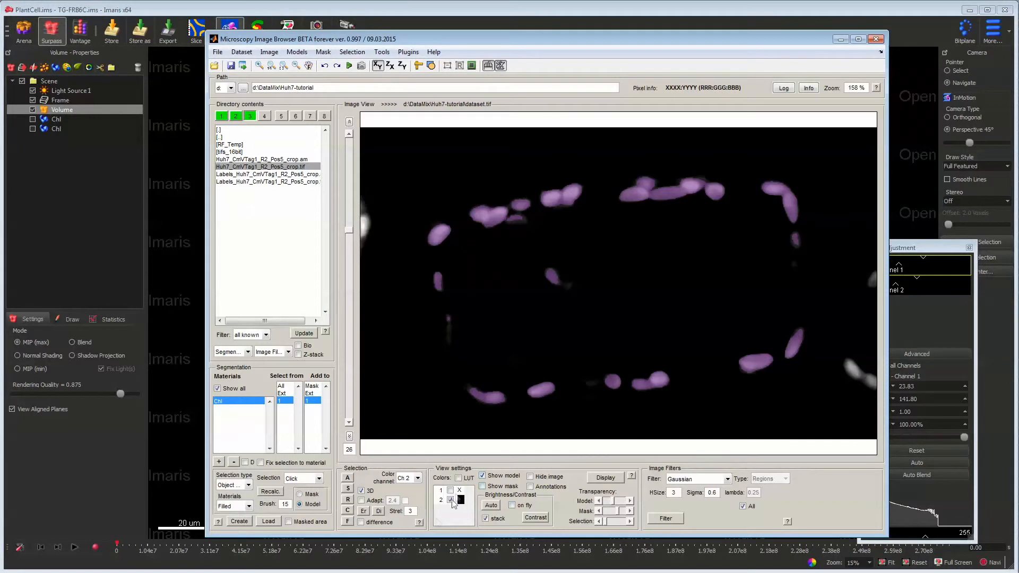
# - In Microscopy Image Browser, display channels 1 and 2 with LUT colors, hide the model, and export the image to Imaris again
pyautogui.click(450, 490)
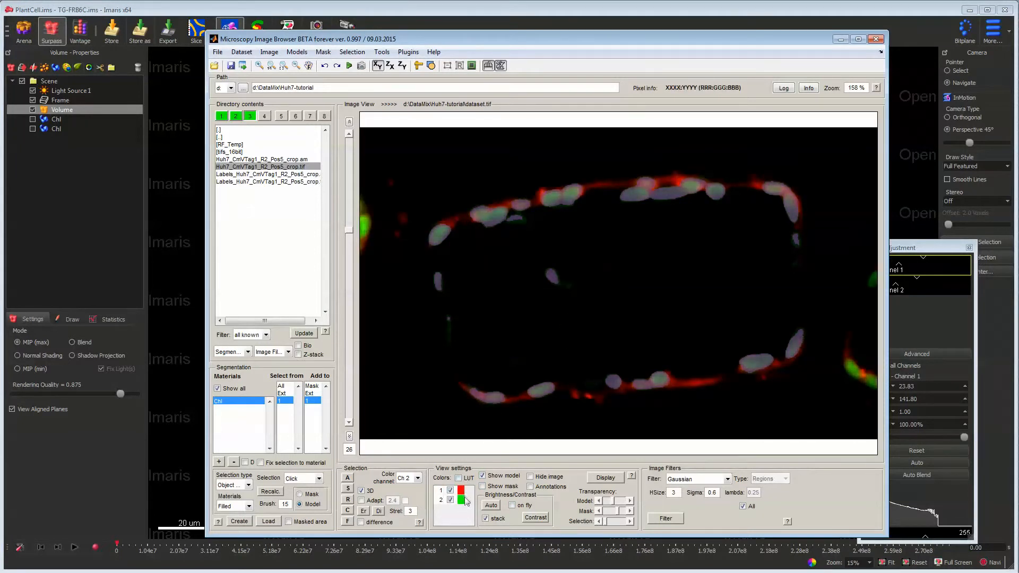
pyautogui.click(483, 476)
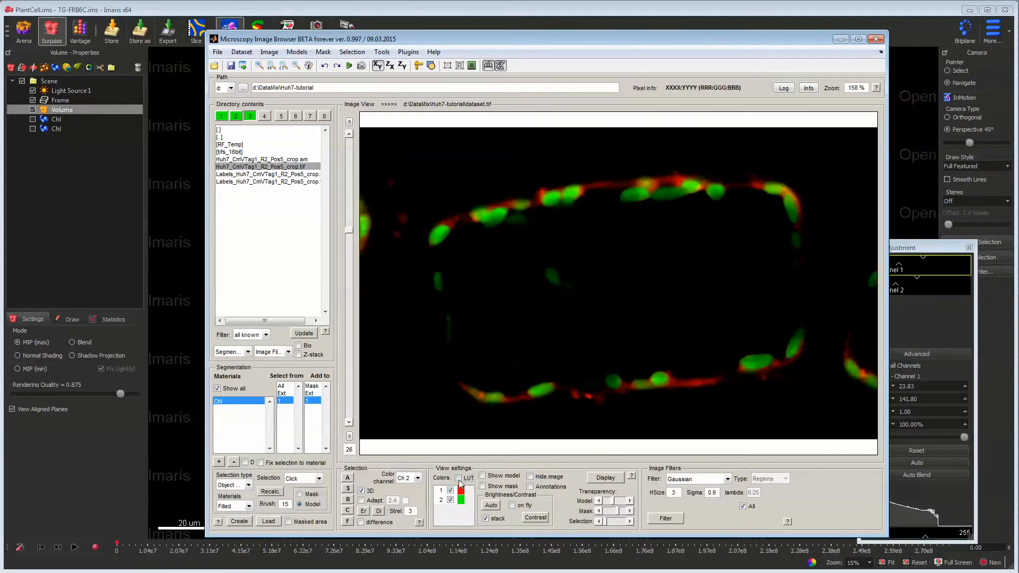
pyautogui.click(218, 51)
pyautogui.moveTo(255, 91)
pyautogui.click(352, 103)
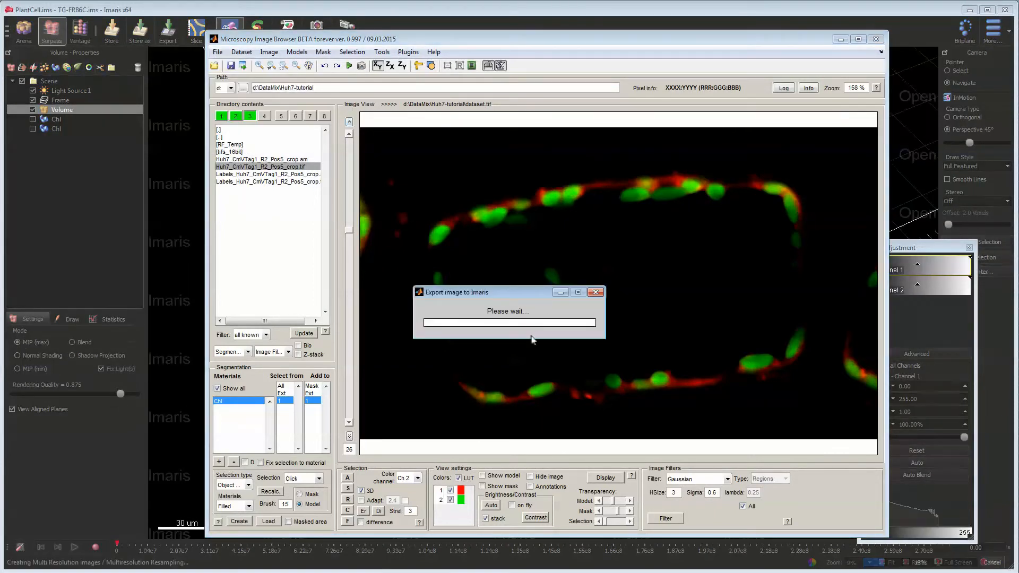
# - Switch to Imaris, overlay the cleaned Chl surface on the red and green volume, and inspect the result from several angles
pyautogui.click(189, 260)
pyautogui.moveTo(509, 323); pyautogui.dragTo(526, 284)
pyautogui.moveTo(527, 238); pyautogui.dragTo(635, 255)
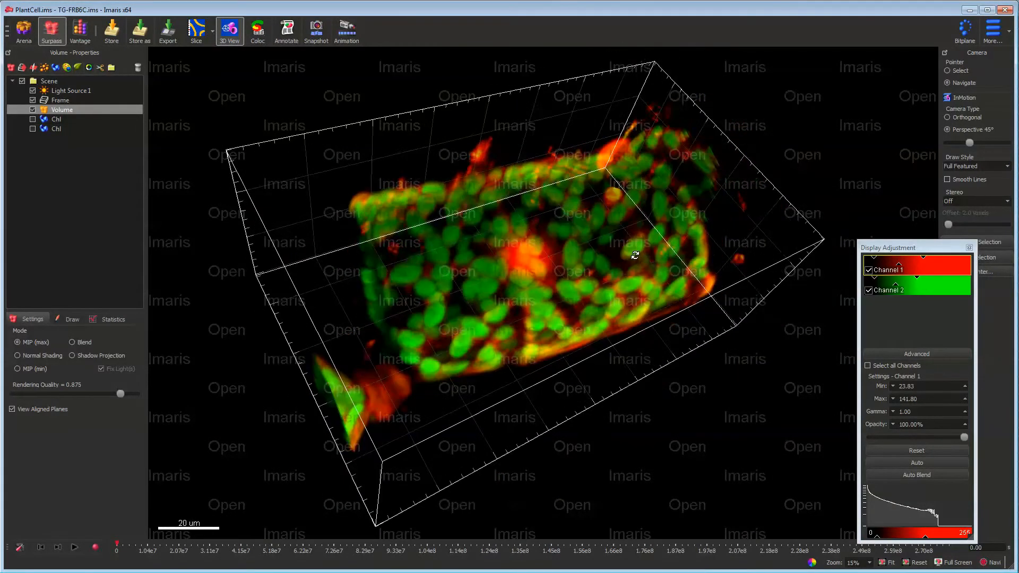
pyautogui.click(32, 128)
pyautogui.moveTo(419, 276); pyautogui.dragTo(436, 402)
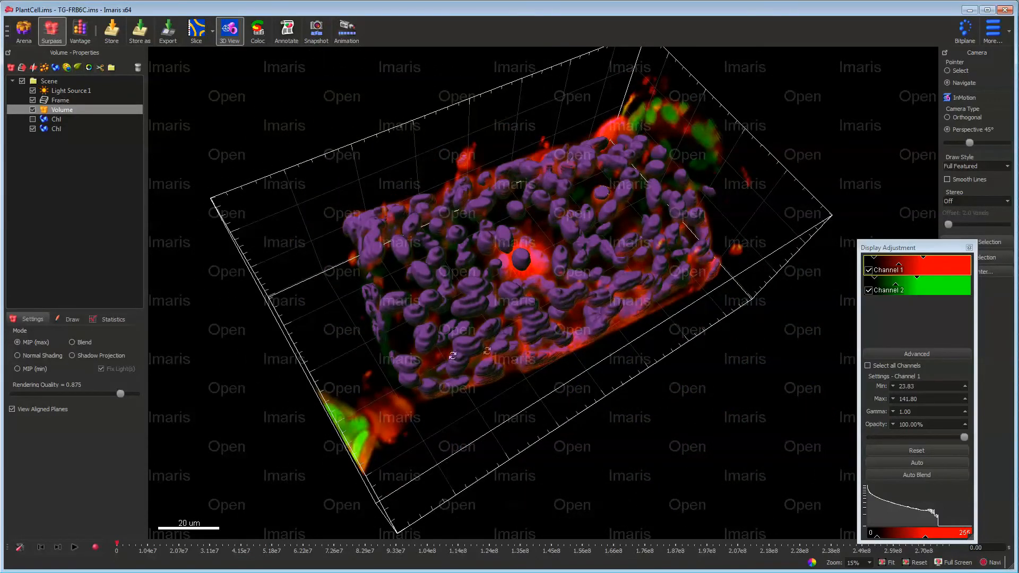
pyautogui.moveTo(452, 355); pyautogui.dragTo(516, 388)
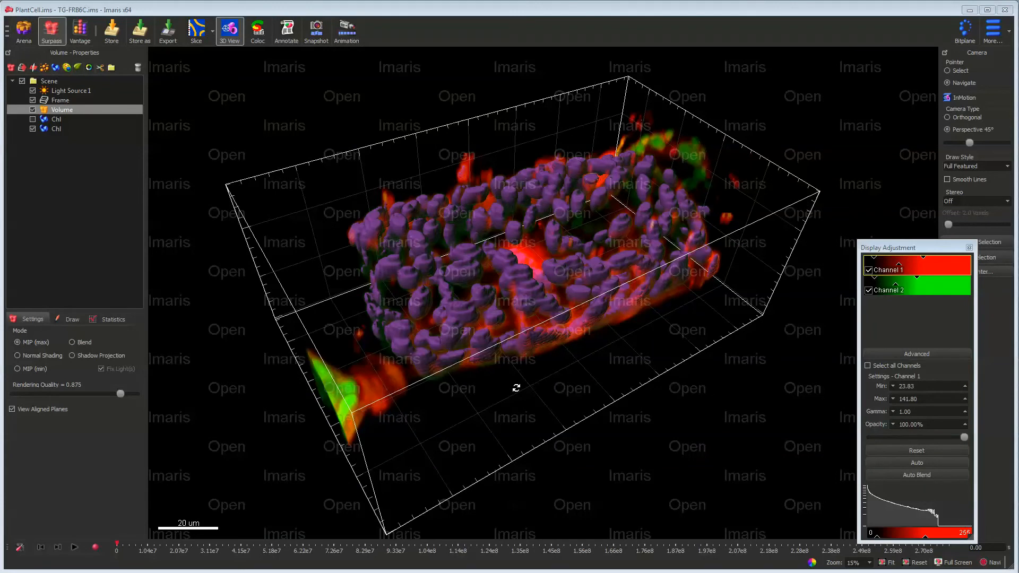